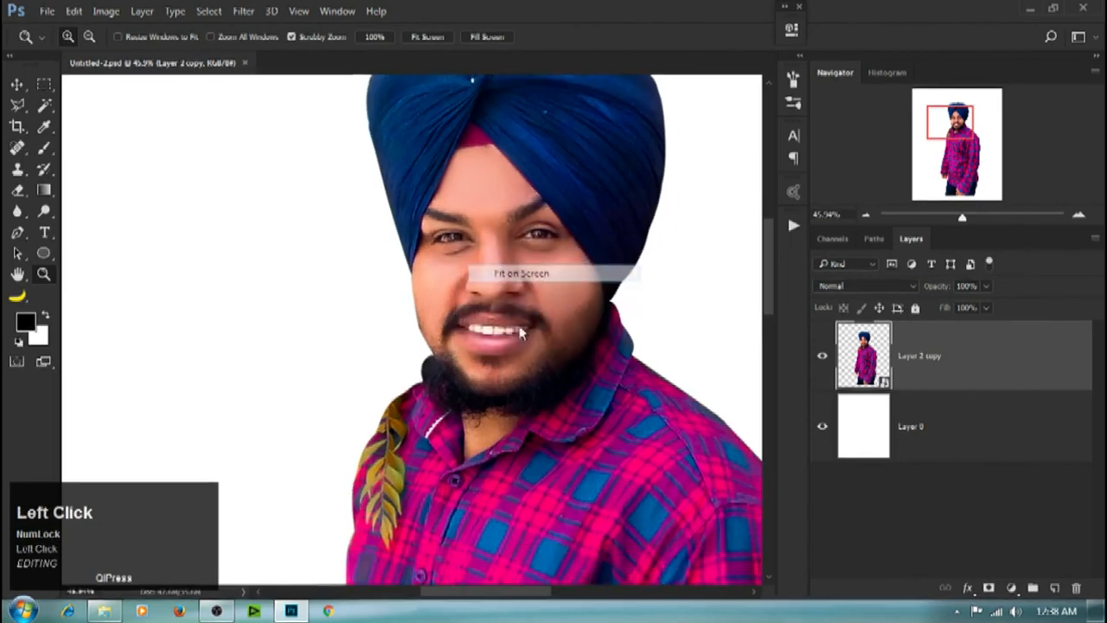
Step: Add a new empty layer above the man's cutout layer and clip it to that layer
drag(437, 359, 456, 303)
drag(395, 298, 381, 450)
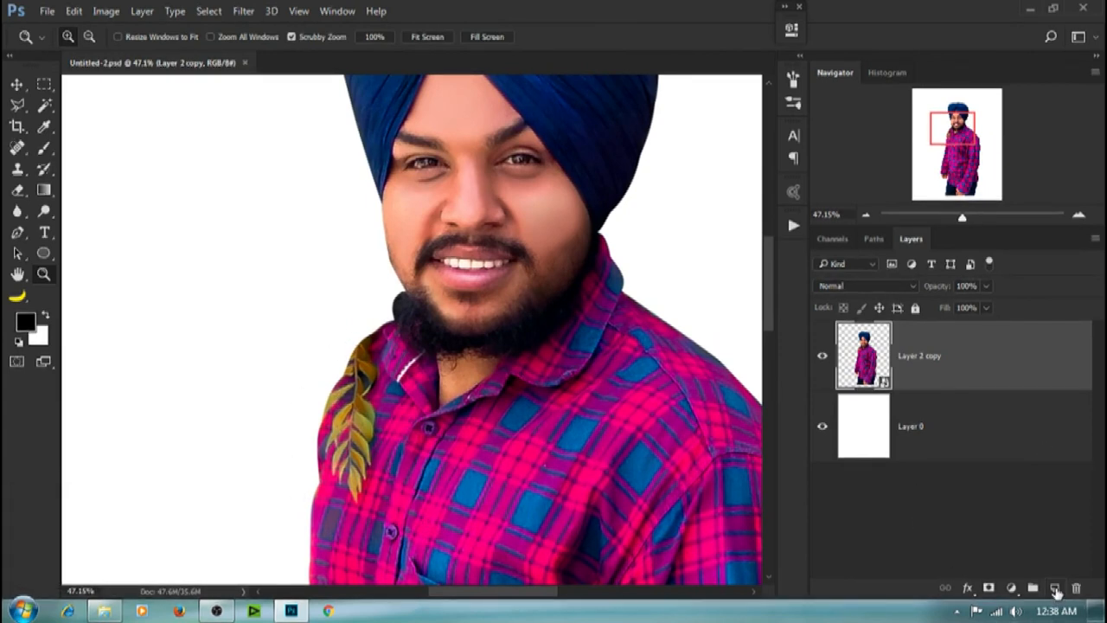
click(1055, 589)
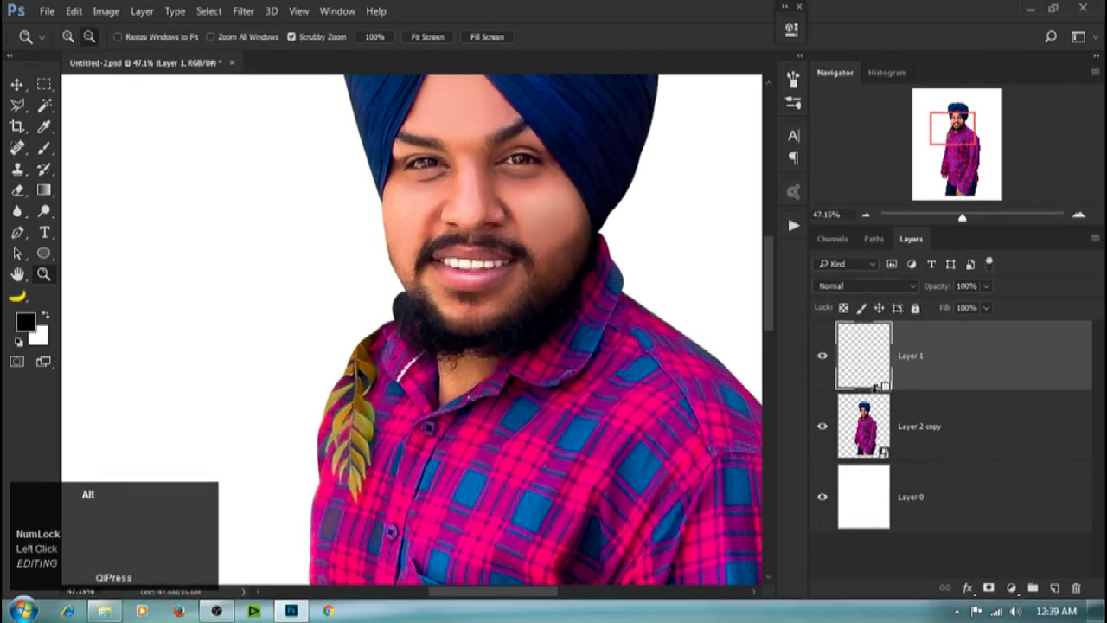
alt+click(879, 387)
drag(397, 438, 519, 411)
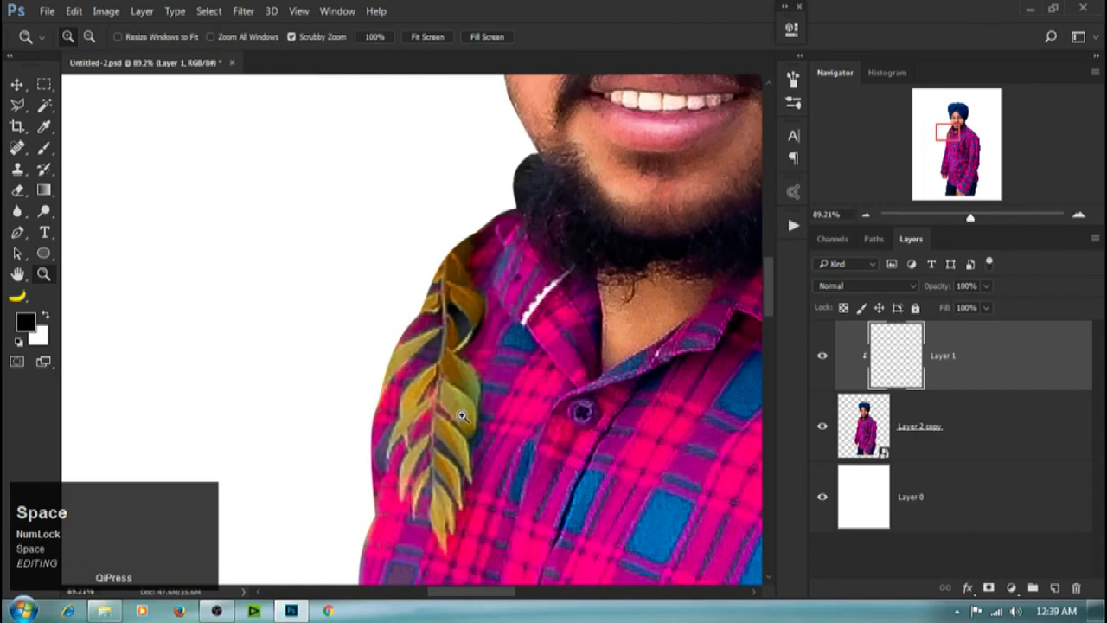
Step: Choose the Clone Stamp tool and set its sampling to Current & Below
key(s)
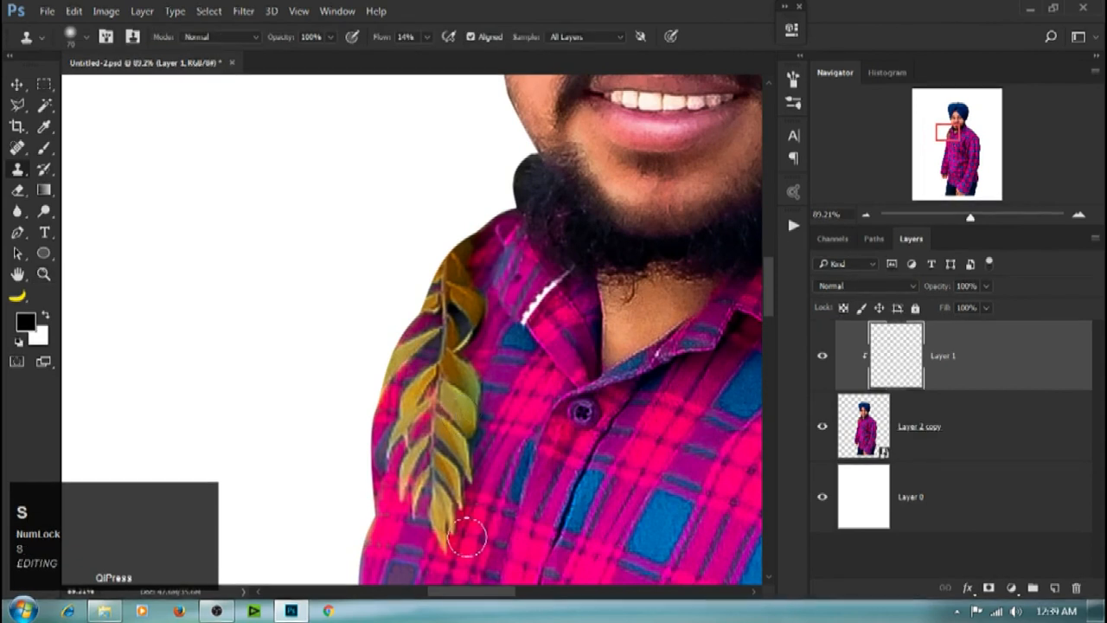
scroll(457, 411, down, 2)
click(439, 428)
drag(439, 427, 438, 305)
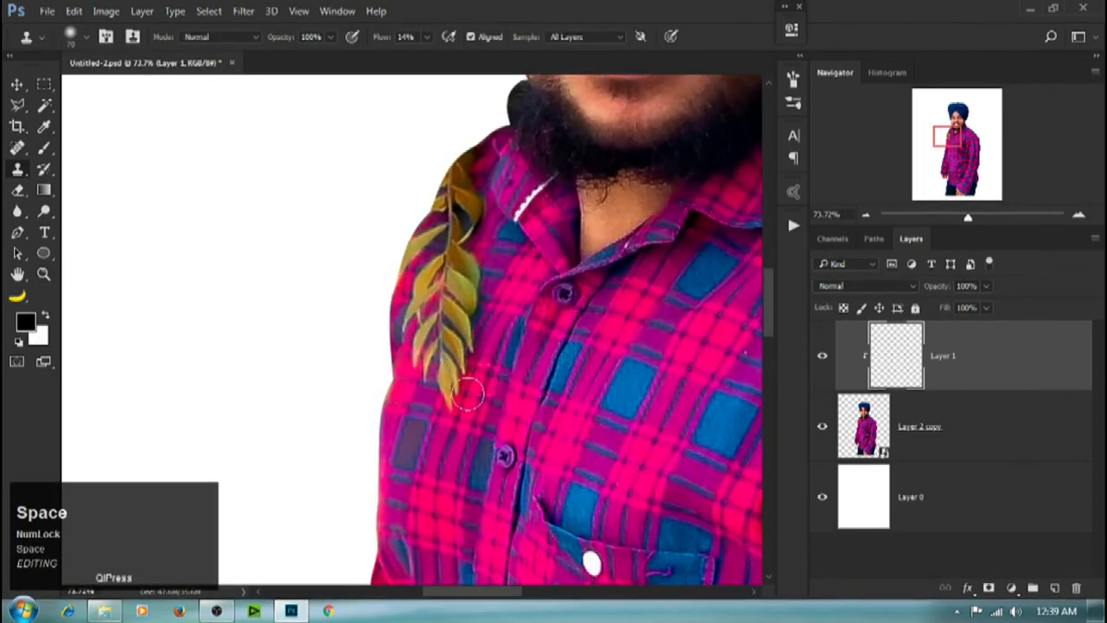
click(566, 37)
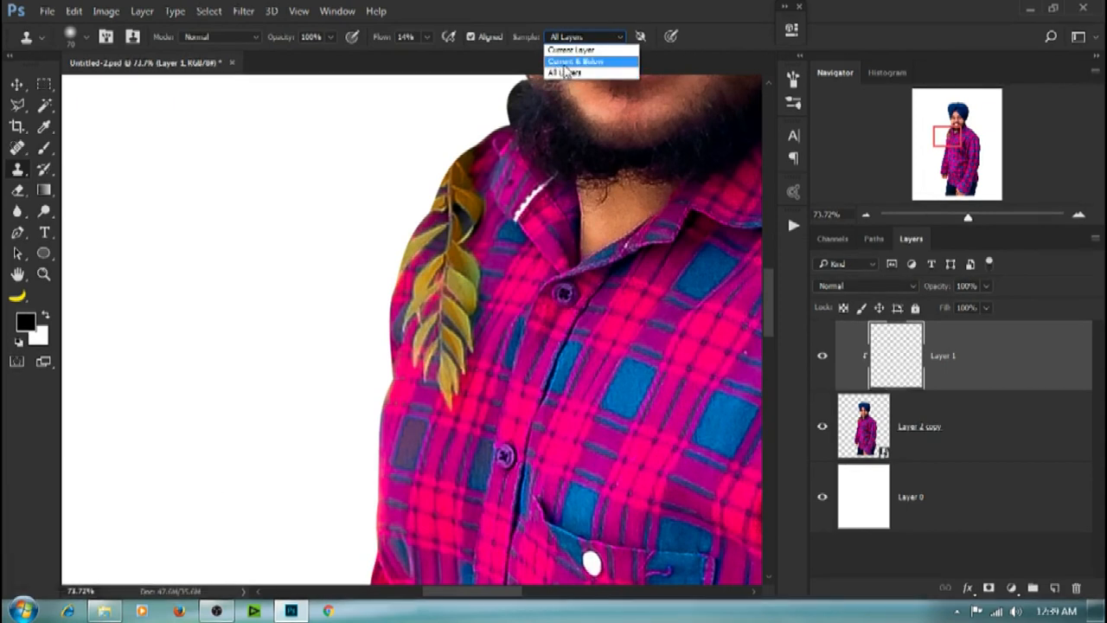
click(573, 62)
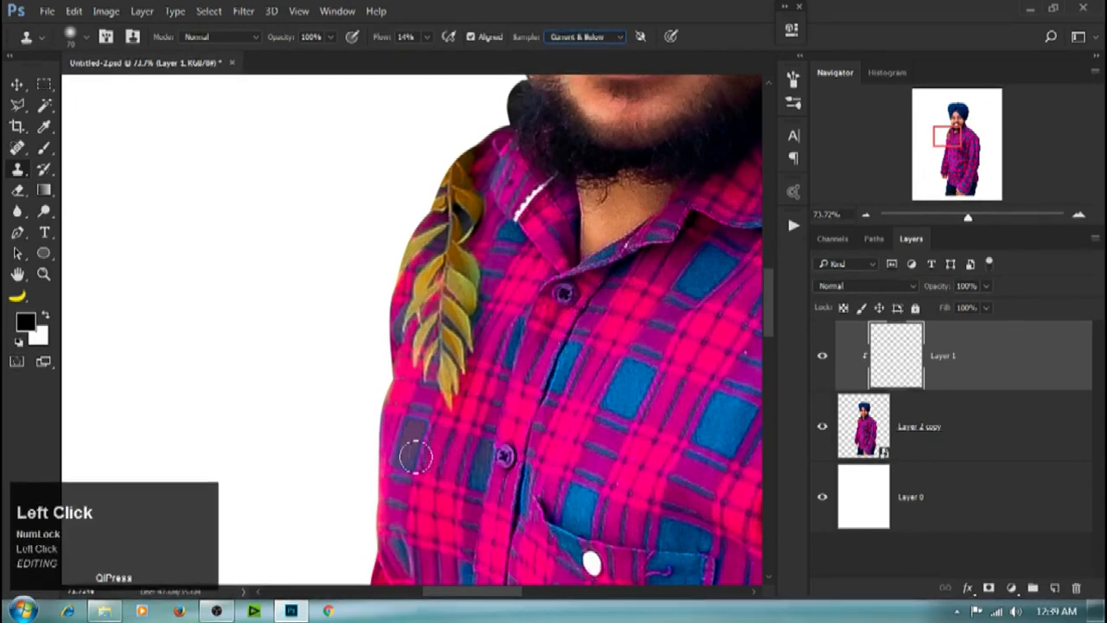
Step: Clone nearby plaid shirt fabric over the hanging leaf on the shoulder, from its tip up to the collar
key(alt)
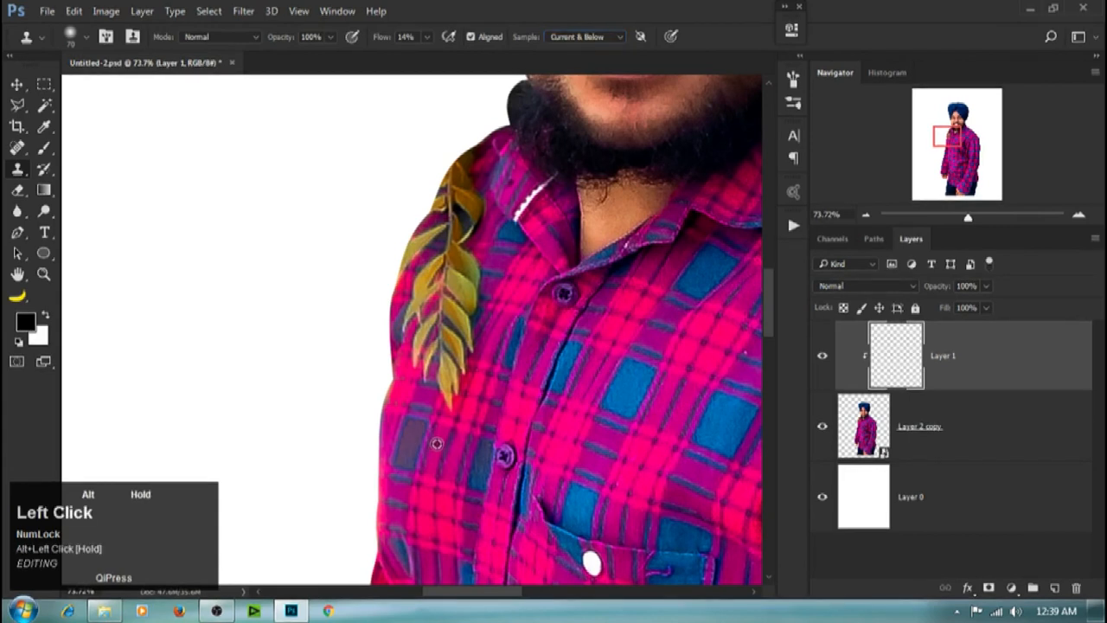
click(453, 393)
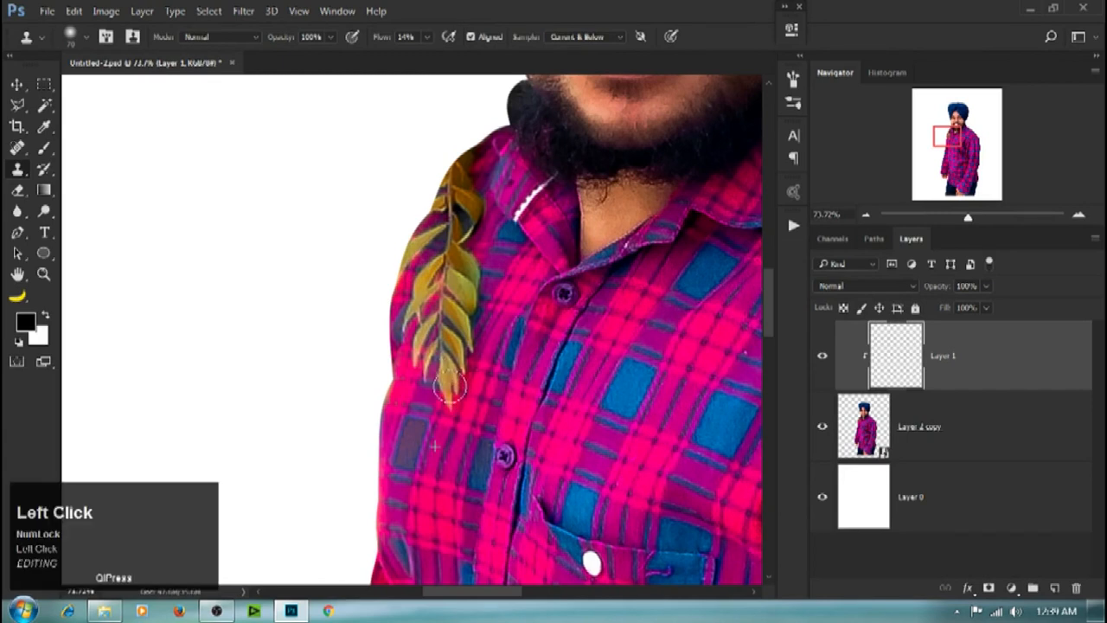
alt+click(442, 441)
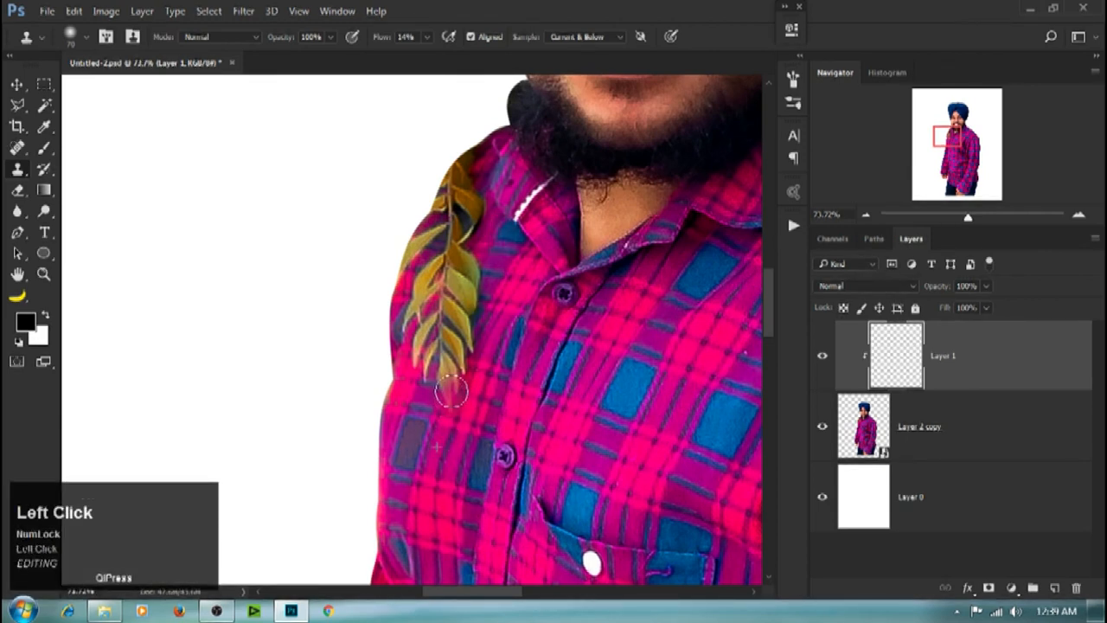
drag(447, 370, 430, 363)
mouse_move(462, 332)
mouse_down()
mouse_move(445, 341)
mouse_move(465, 330)
mouse_move(459, 342)
mouse_up()
key(space)
click(452, 274)
mouse_move(442, 280)
mouse_down()
mouse_move(461, 298)
mouse_move(461, 259)
mouse_move(473, 291)
mouse_move(411, 345)
mouse_move(420, 308)
mouse_move(397, 299)
mouse_move(450, 246)
mouse_up()
alt+click(415, 490)
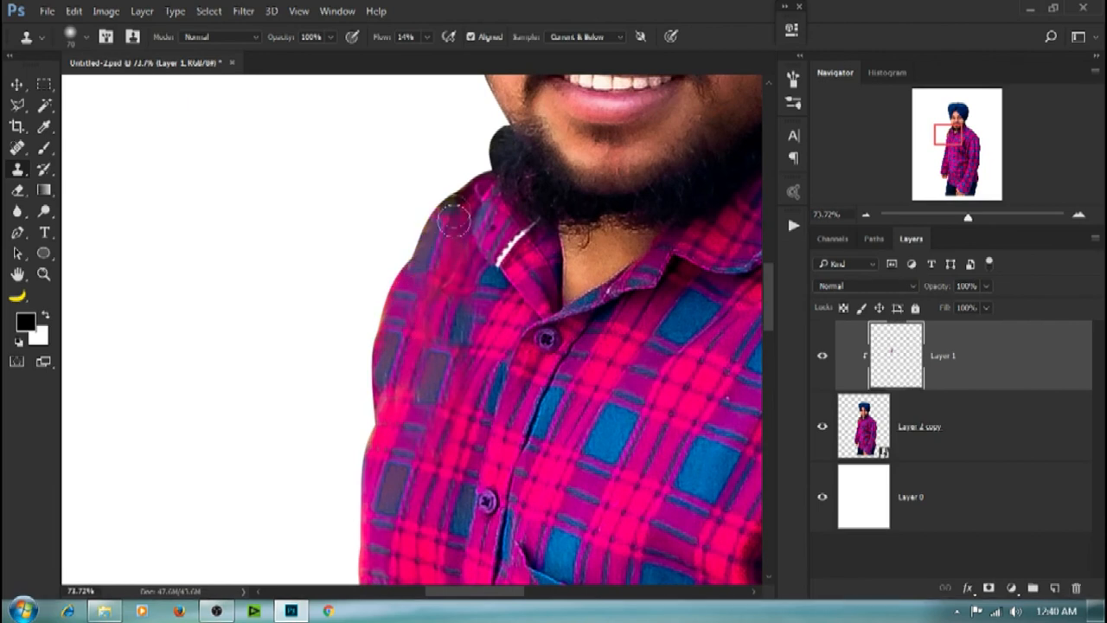
click(453, 218)
Step: Compare the shirt with and without the retouching by toggling the visibility of Layer 1
key(z)
drag(484, 325, 388, 306)
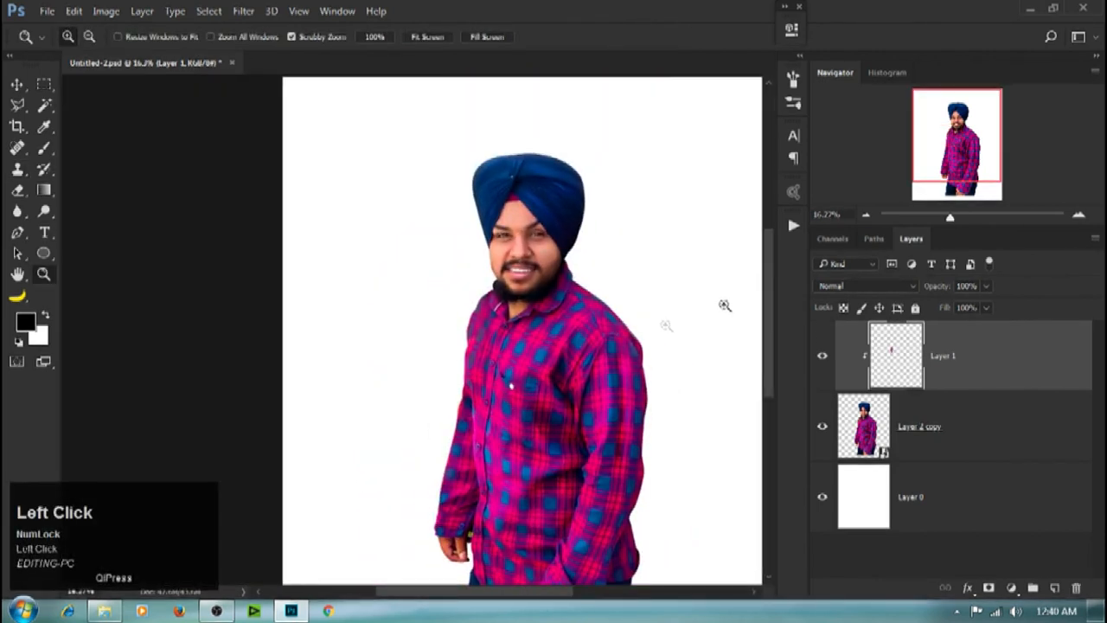
click(822, 359)
click(822, 358)
click(822, 358)
click(822, 358)
Step: Add a layer mask to Layer 2 copy, with the hand holding the yellow object in view
drag(617, 336, 519, 376)
key(space)
drag(448, 559, 610, 349)
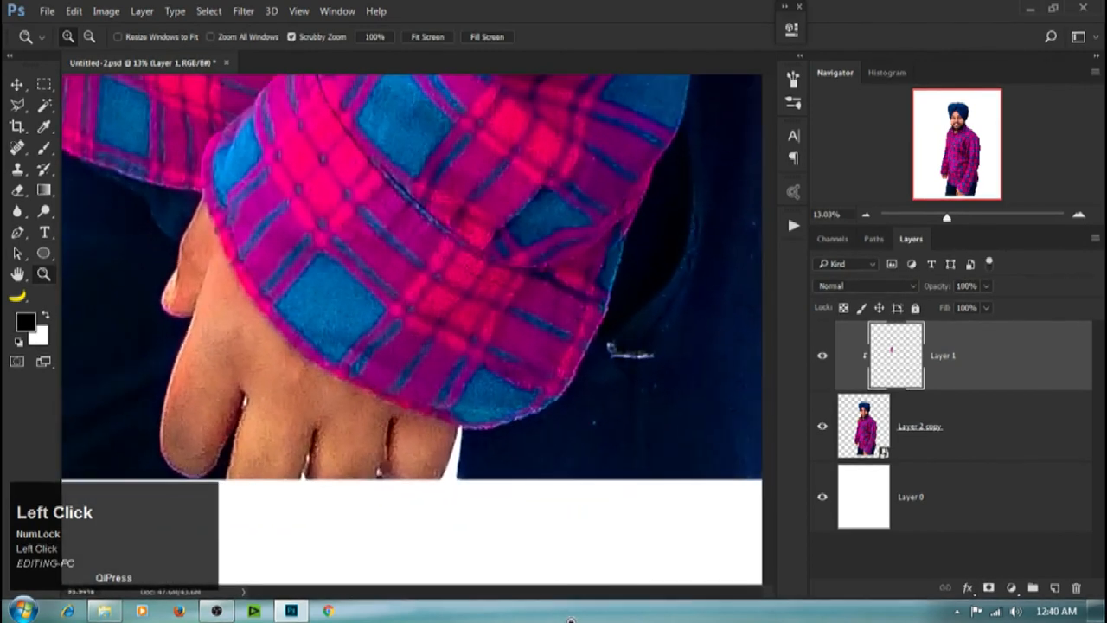
drag(531, 522, 481, 464)
key(space)
drag(432, 390, 499, 417)
key(space)
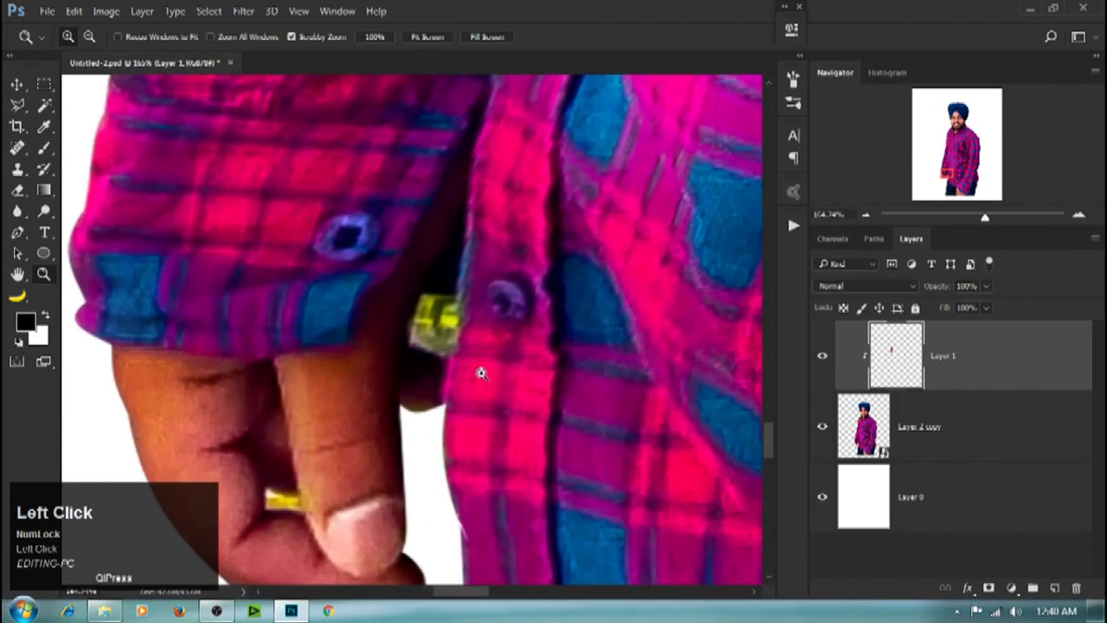
click(1006, 441)
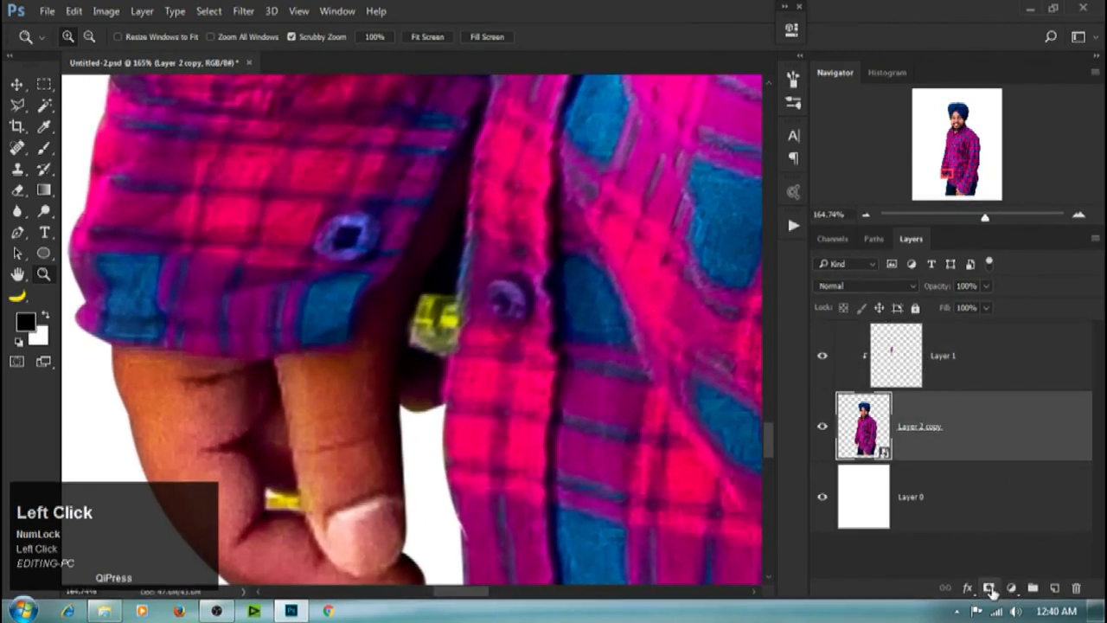
click(989, 588)
mouse_move(260, 525)
mouse_down()
mouse_move(297, 503)
mouse_move(327, 441)
mouse_up()
key(space)
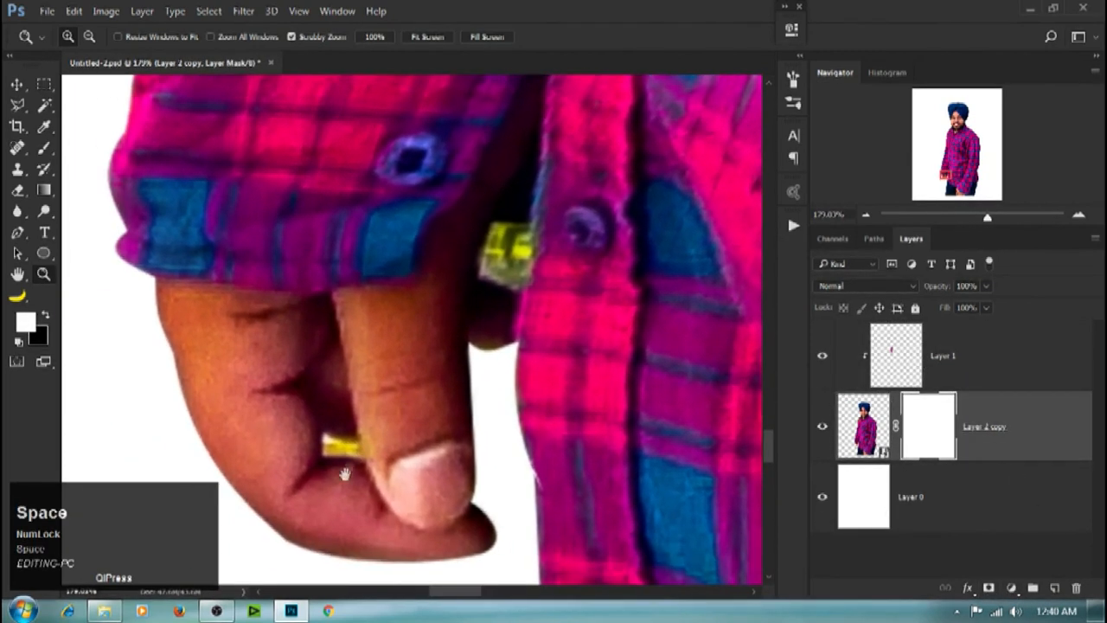
Step: Paint black with the Brush on the Layer 2 copy mask to hide the yellow strip between the fingers
key(b)
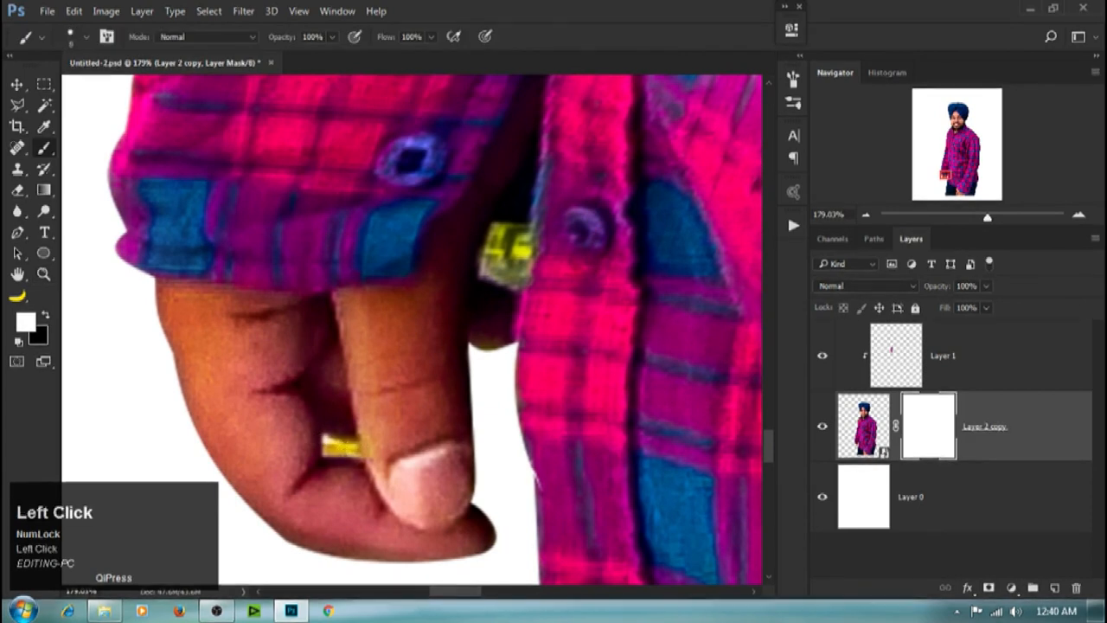
key(x)
key(x)
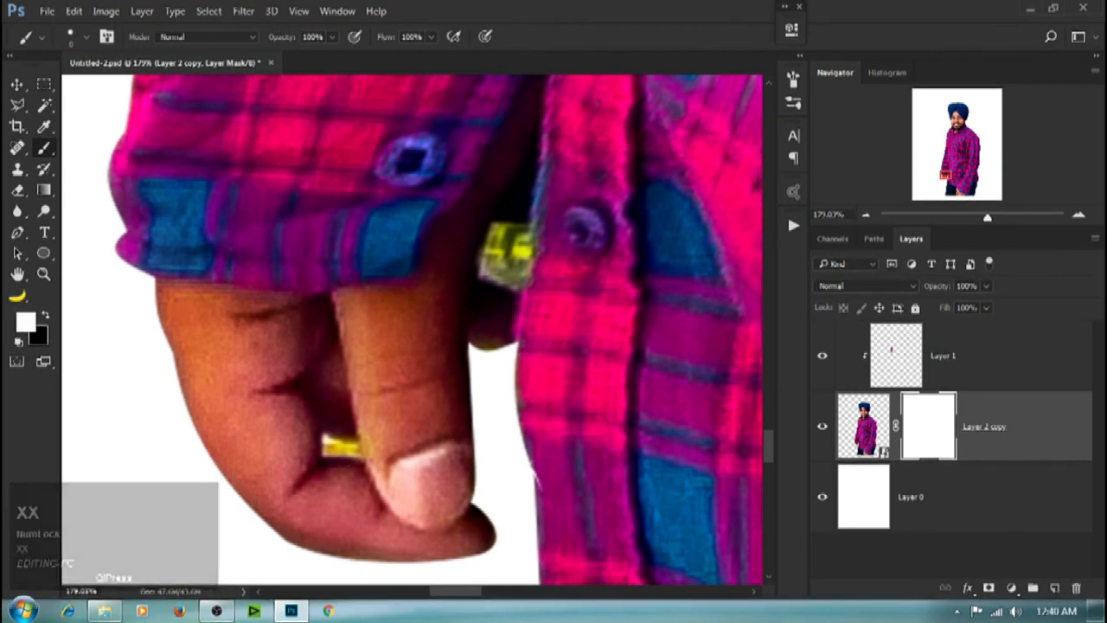
key(x)
key(x)
key(x)
key(x)
key(x)
key(x)
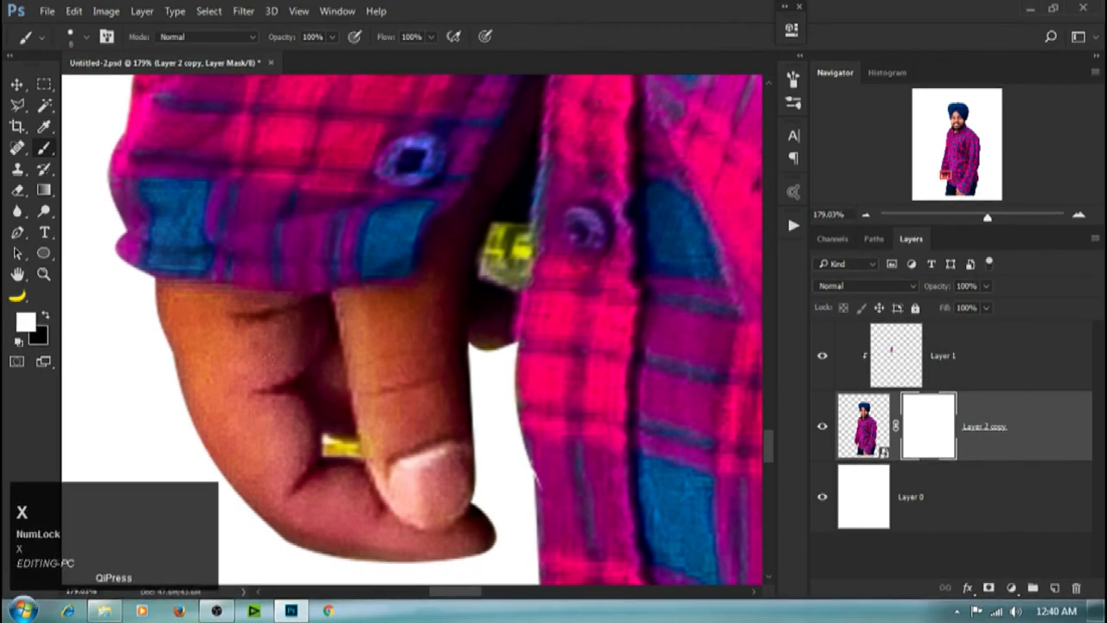
key(x)
key(x)
key(x)
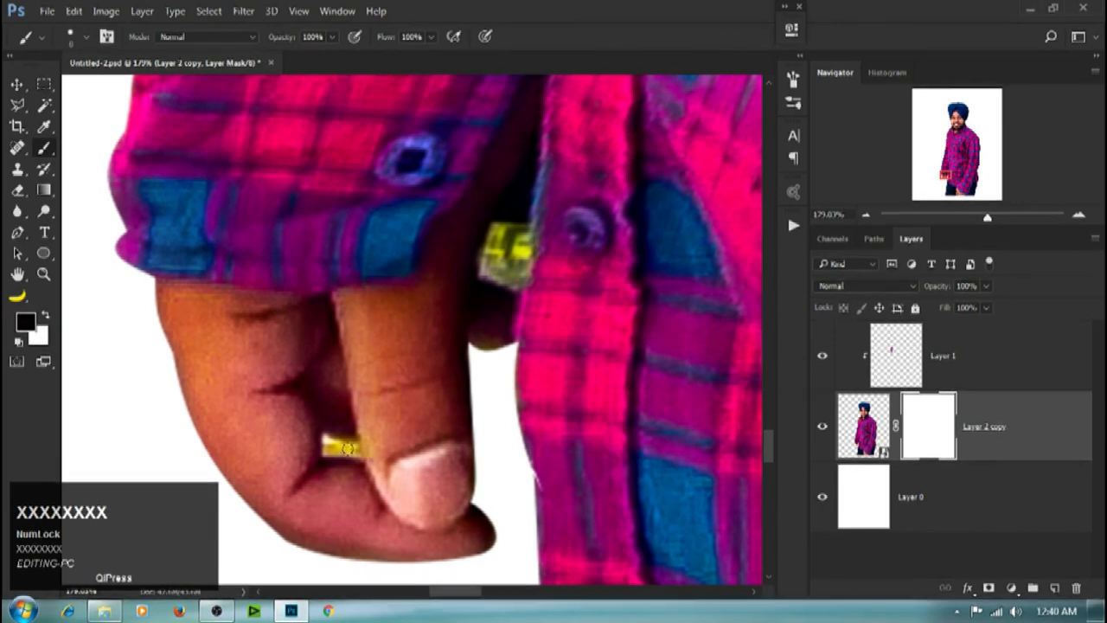
drag(330, 443, 264, 543)
mouse_move(402, 328)
mouse_down()
mouse_move(435, 372)
mouse_move(303, 341)
mouse_up()
Step: Try to clone dark trouser fabric on Layer 1 over the white gap beside the fingers under the cuff
key(z)
mouse_move(536, 432)
mouse_down()
mouse_move(650, 510)
mouse_move(455, 445)
mouse_move(470, 428)
mouse_move(605, 454)
mouse_up()
click(846, 379)
key(s)
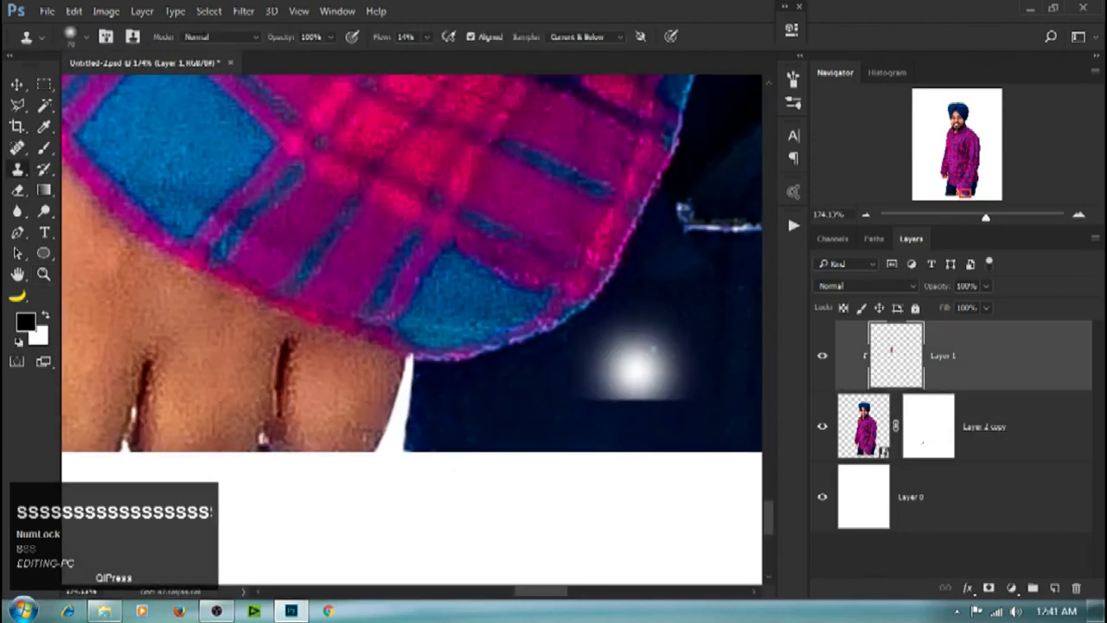
alt+click(631, 377)
click(415, 383)
drag(407, 393, 531, 432)
key(z)
drag(531, 380, 433, 375)
Step: Create a new top layer and brush the sampled dark navy trouser colour over the white gap beside the fingers
click(1055, 587)
drag(454, 458, 563, 458)
drag(545, 432, 485, 342)
key(b)
alt+click(498, 368)
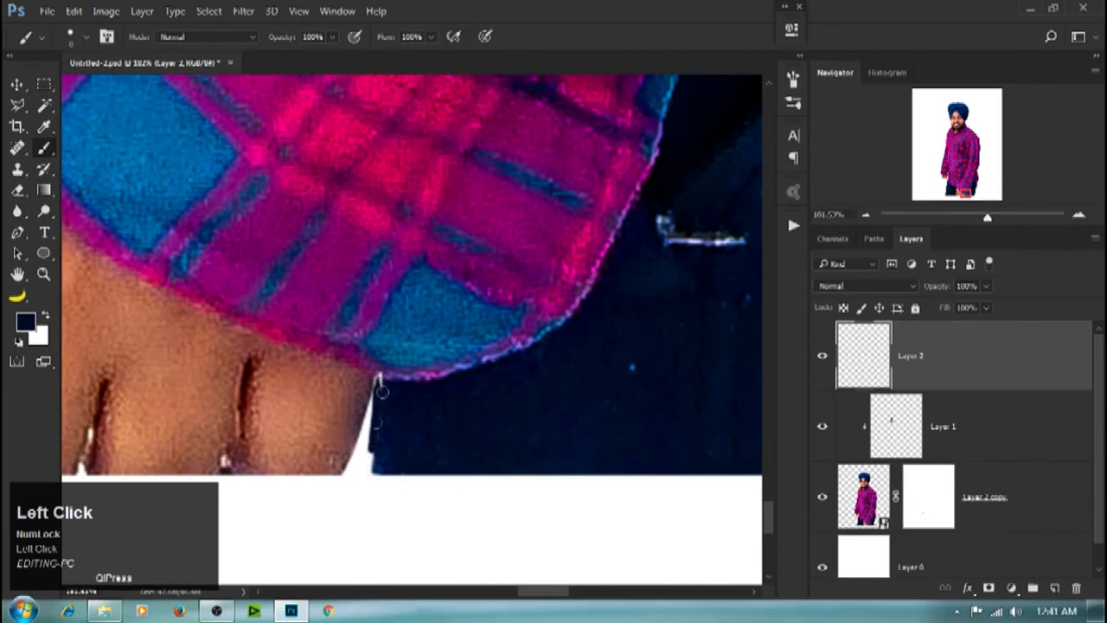
key(ctrl+alt+z)
mouse_move(370, 454)
mouse_down()
mouse_move(357, 468)
mouse_move(388, 400)
mouse_move(379, 456)
mouse_up()
Step: Place the dark forest photo with white flowers from the Downloads folder as an embedded image directly above Layer 0
key(z)
mouse_move(441, 398)
mouse_down()
mouse_move(425, 368)
mouse_move(410, 249)
mouse_move(390, 249)
mouse_up()
key(space)
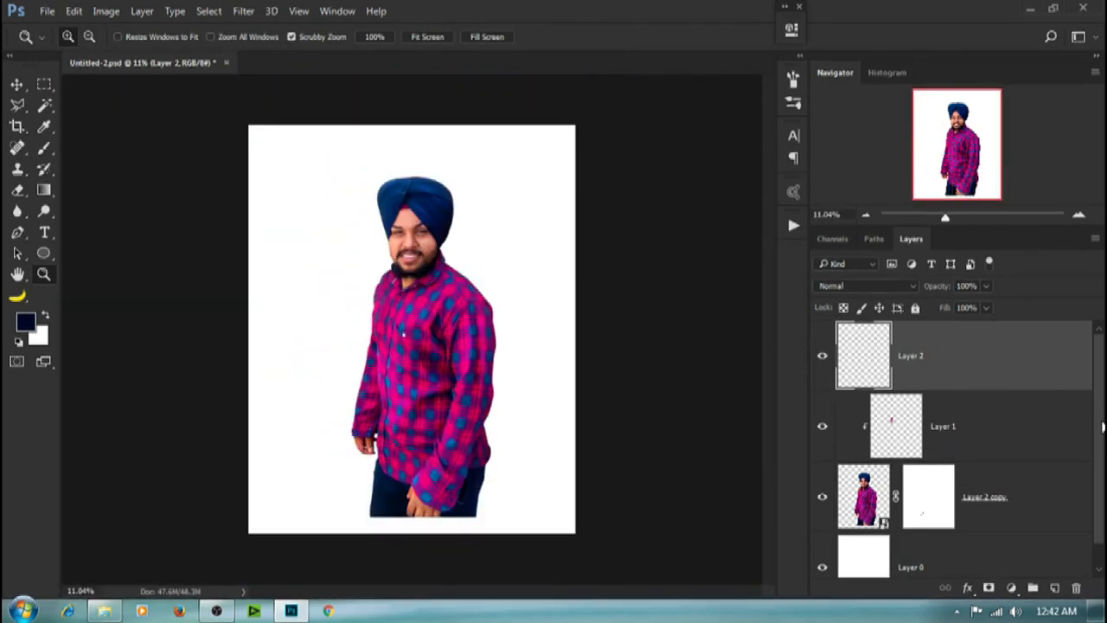
click(1100, 457)
click(985, 563)
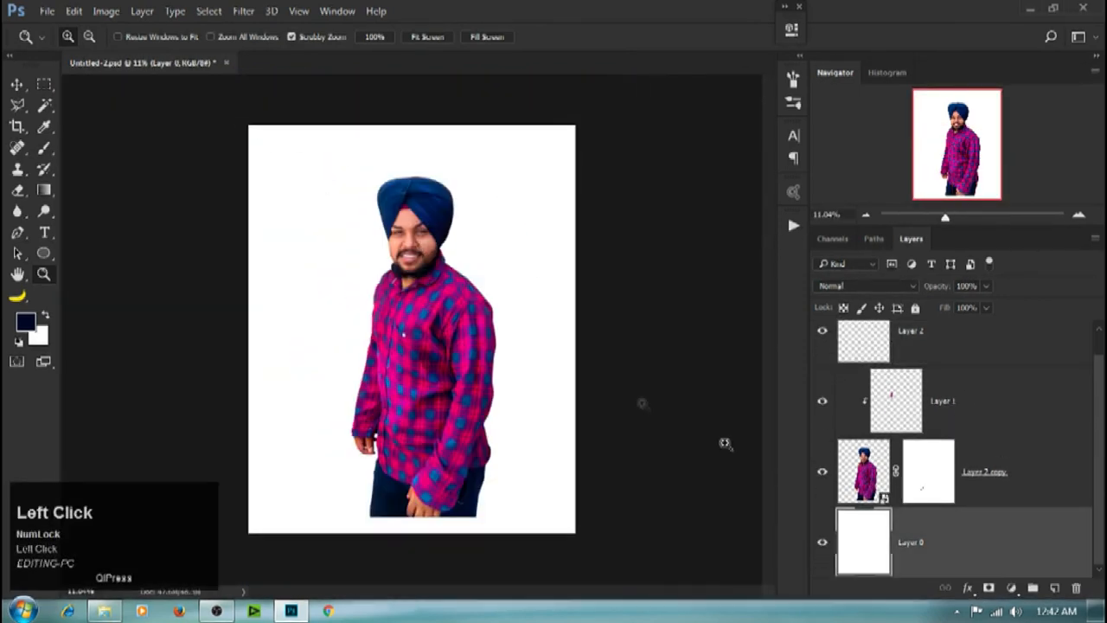
click(47, 11)
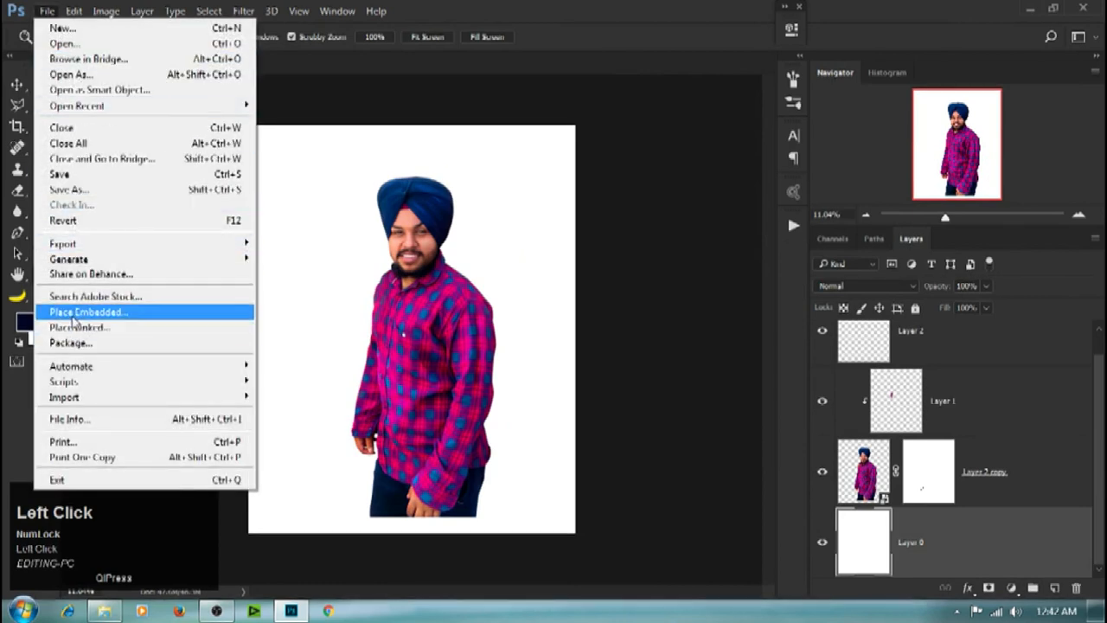
click(87, 311)
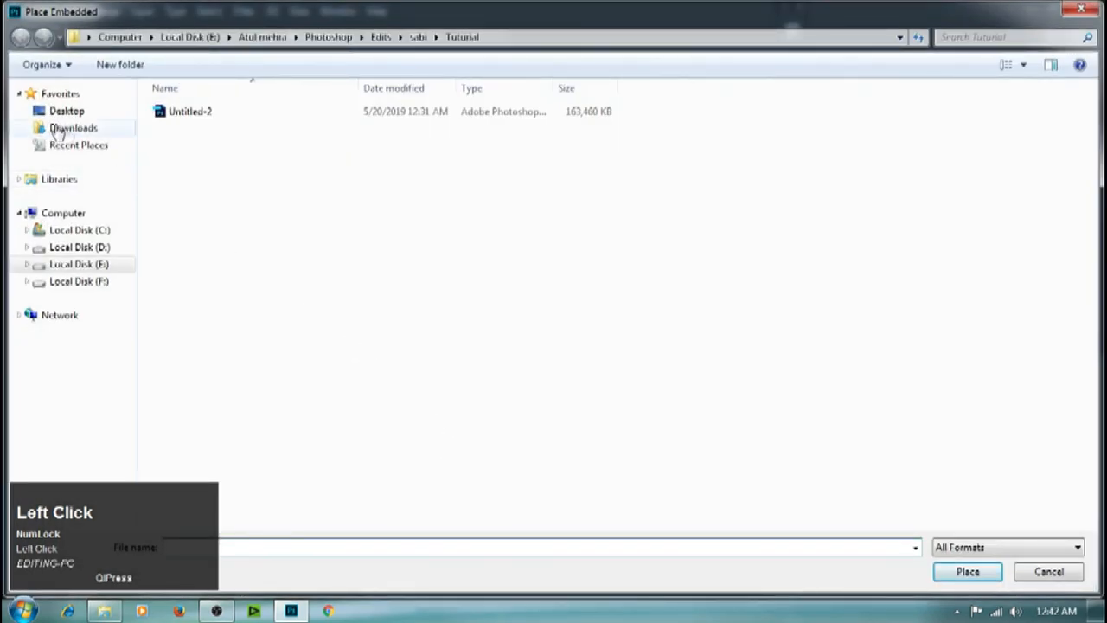
click(69, 128)
click(714, 143)
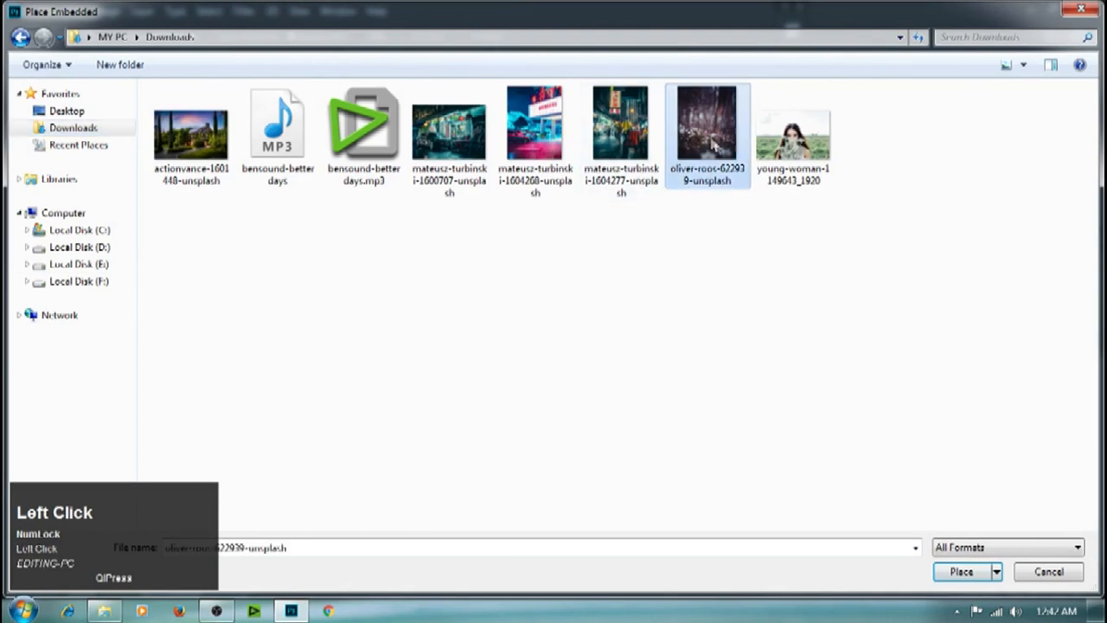
click(963, 571)
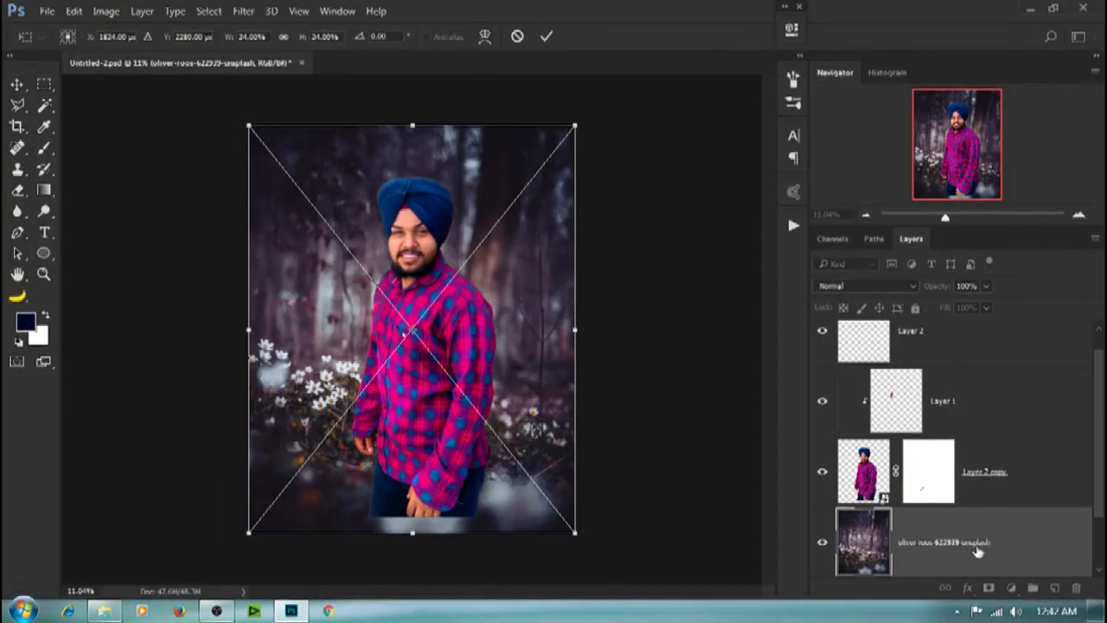
key(Return)
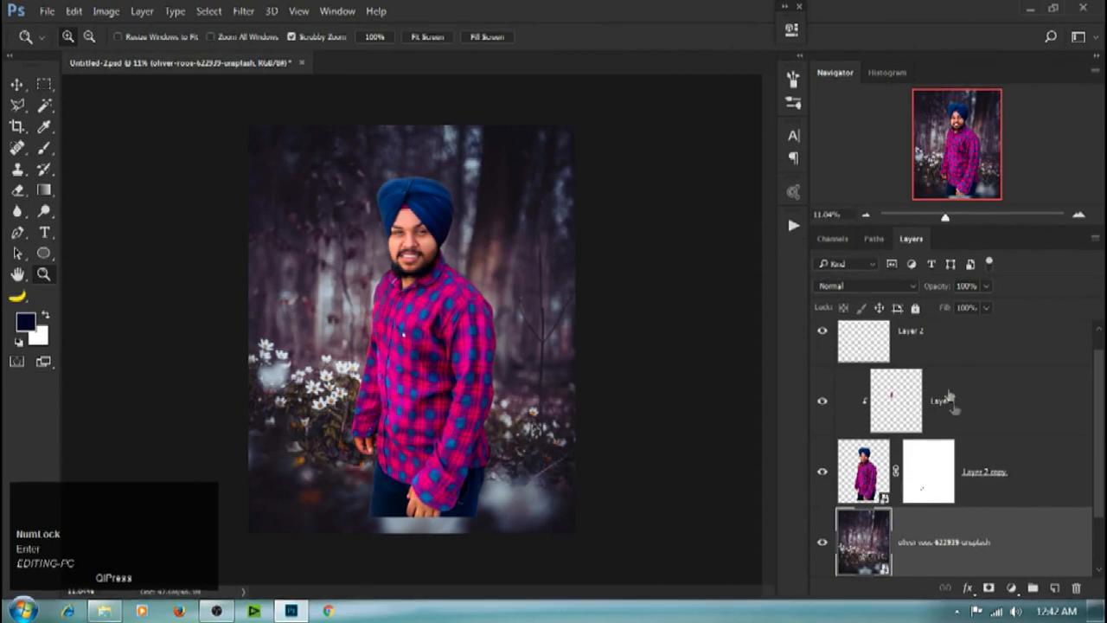
Step: Group the man's cutout with its two retouching layers, name the group "model" and add a layer mask to it
click(1027, 483)
shift+click(1013, 353)
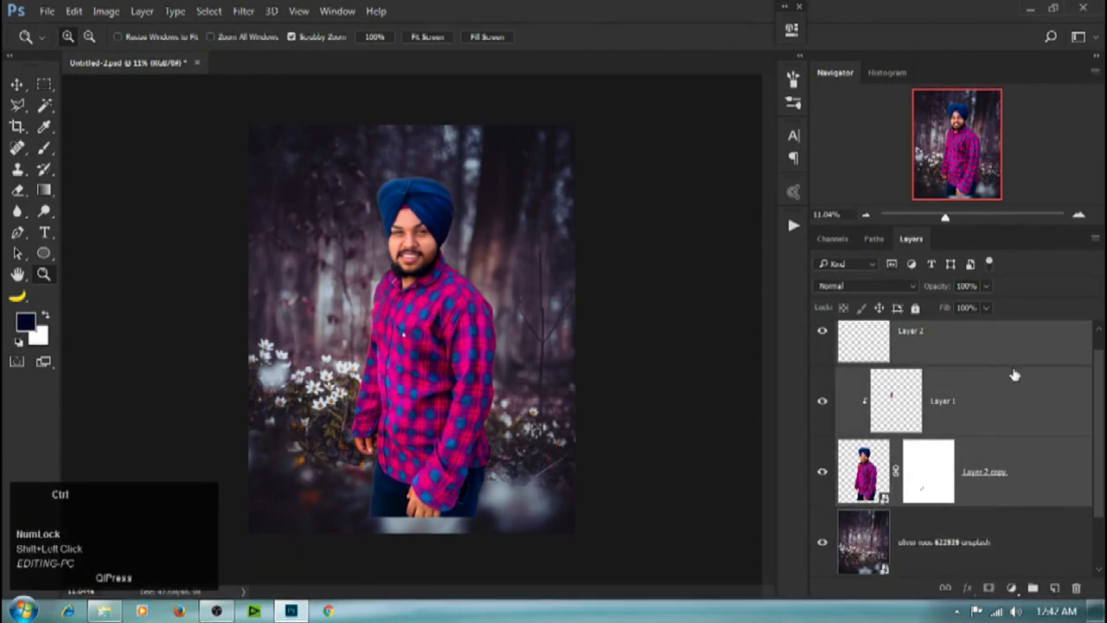
key(ctrl+g)
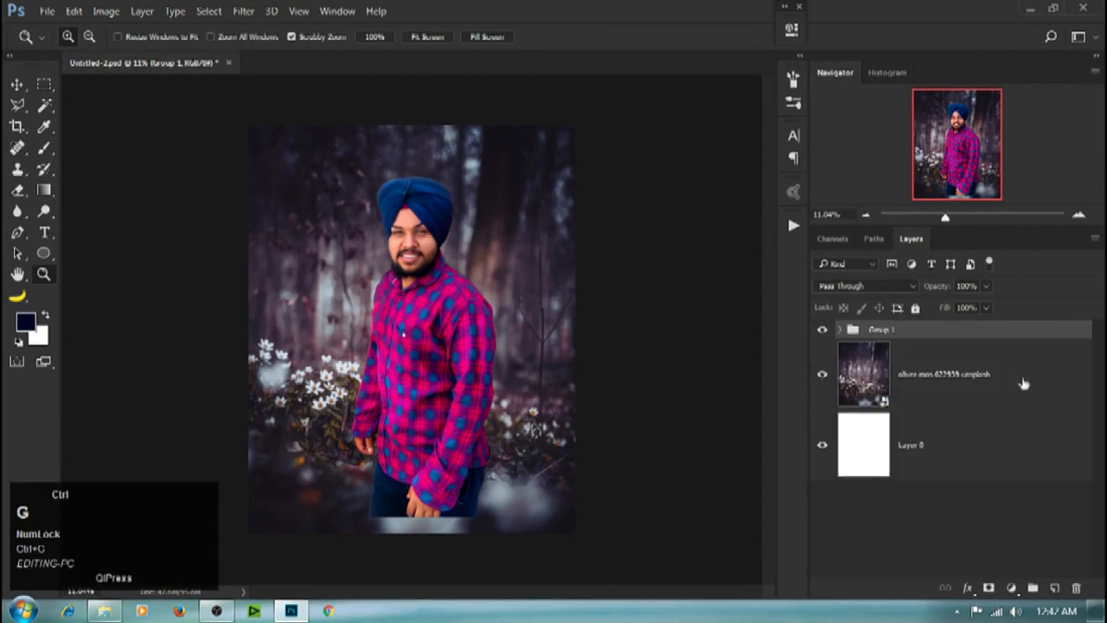
double_click(880, 329)
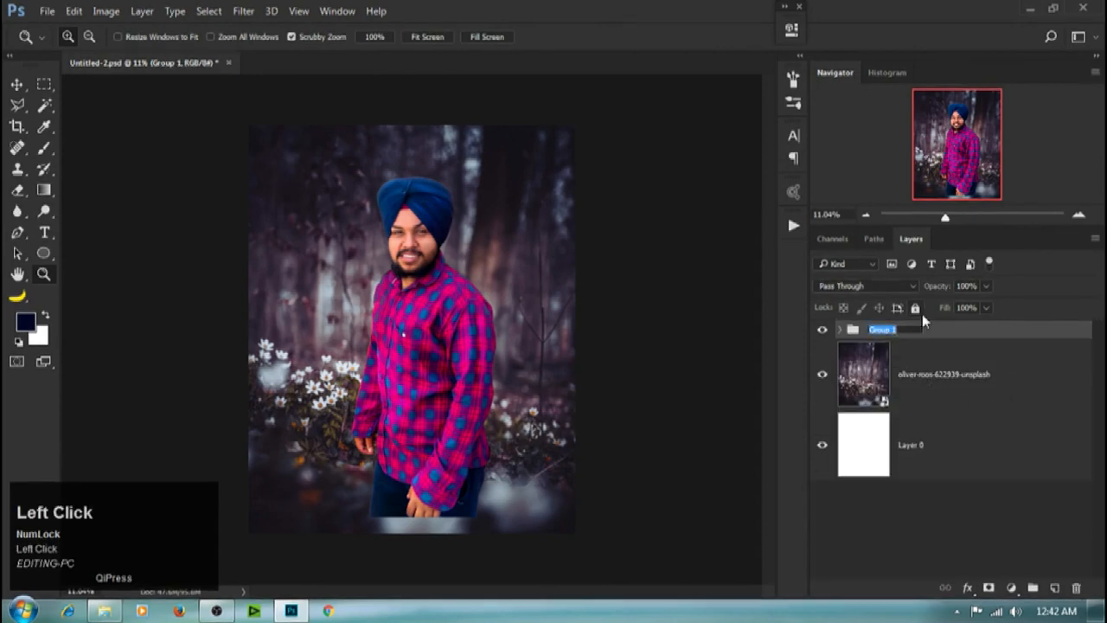
text(model)
key(Return)
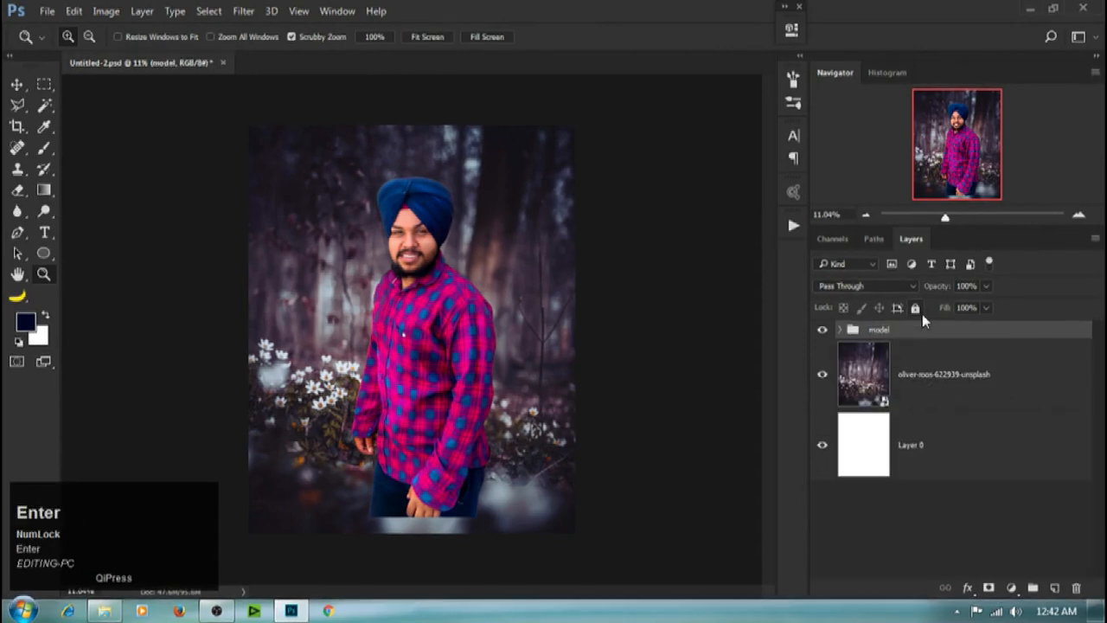
click(989, 588)
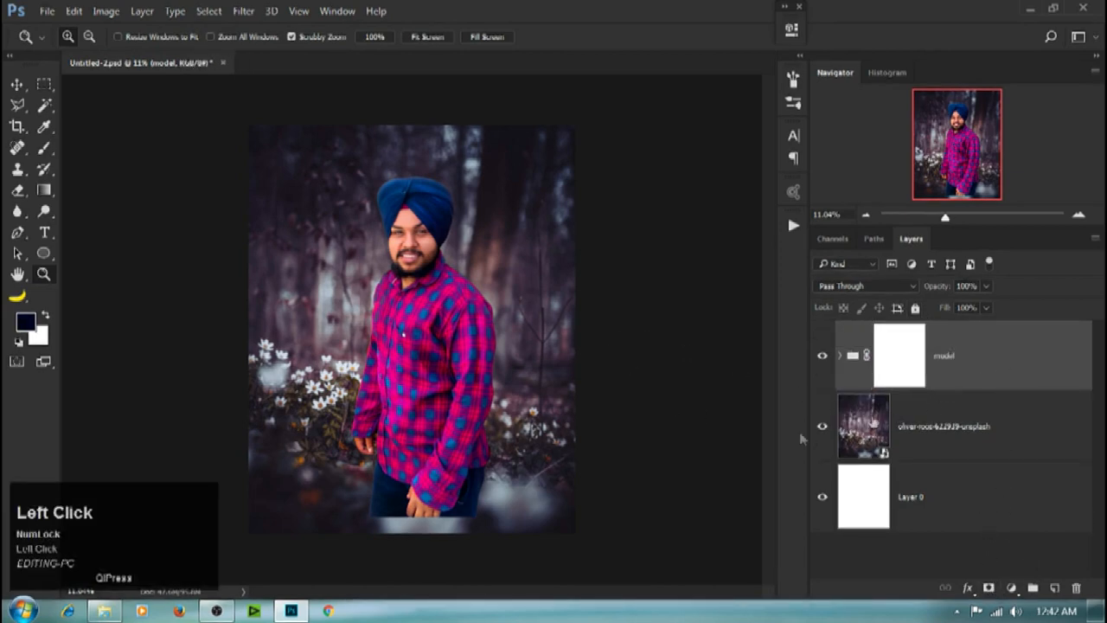
Step: Move the model group slightly up and centre it horizontally on the canvas
drag(436, 471, 421, 444)
key(ctrl+a)
key(v)
click(387, 37)
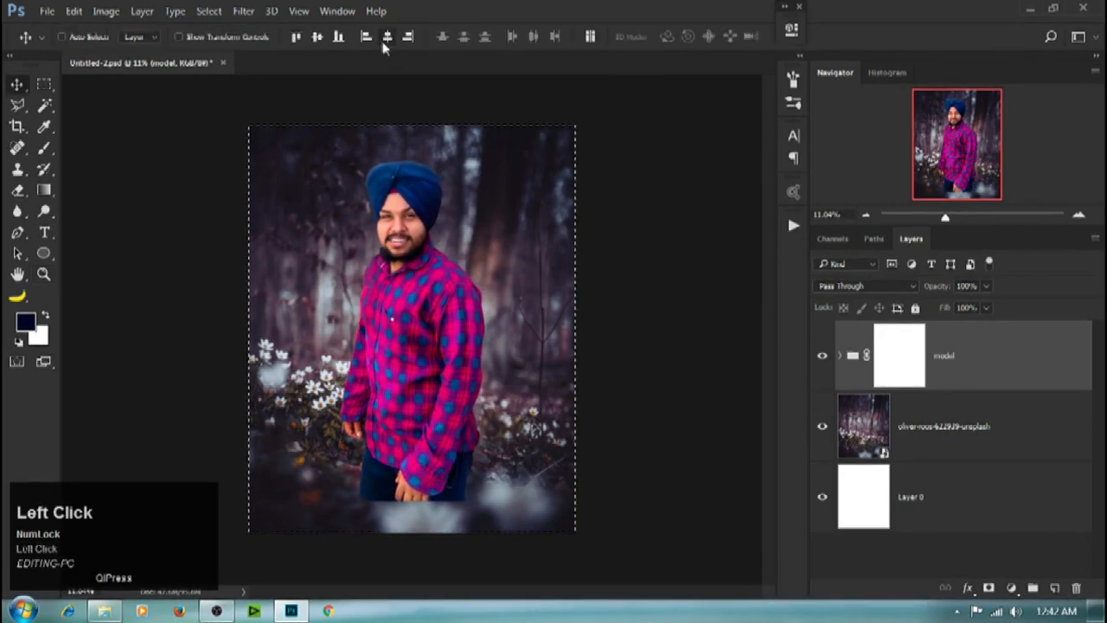
Step: Deselect the canvas, target the model group's layer mask and lower the group's opacity to 36%
key(ctrl+d)
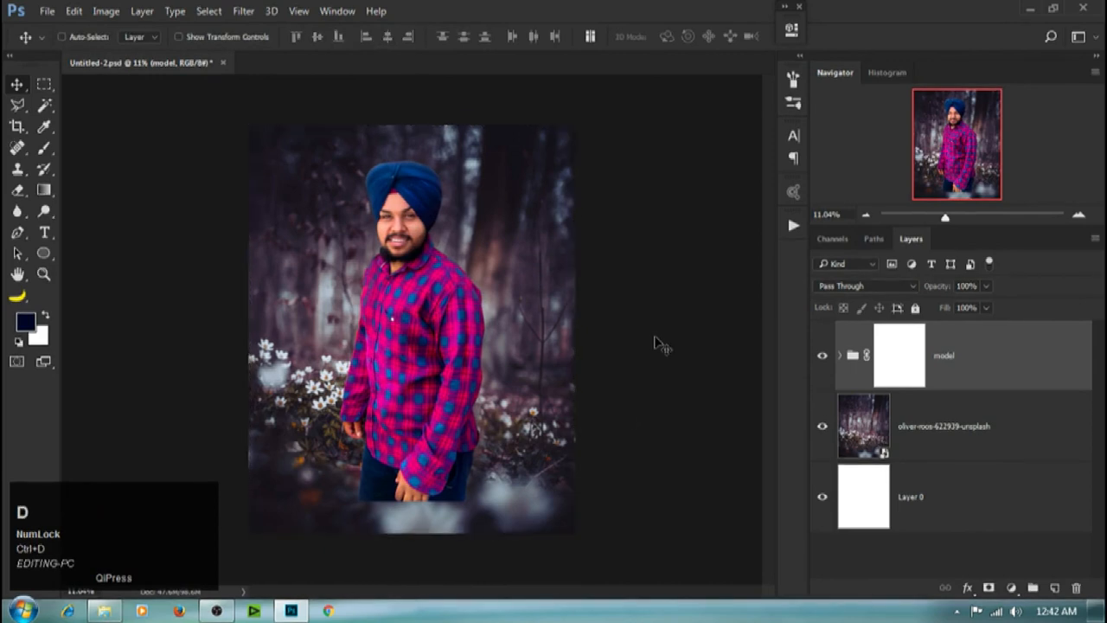
click(917, 374)
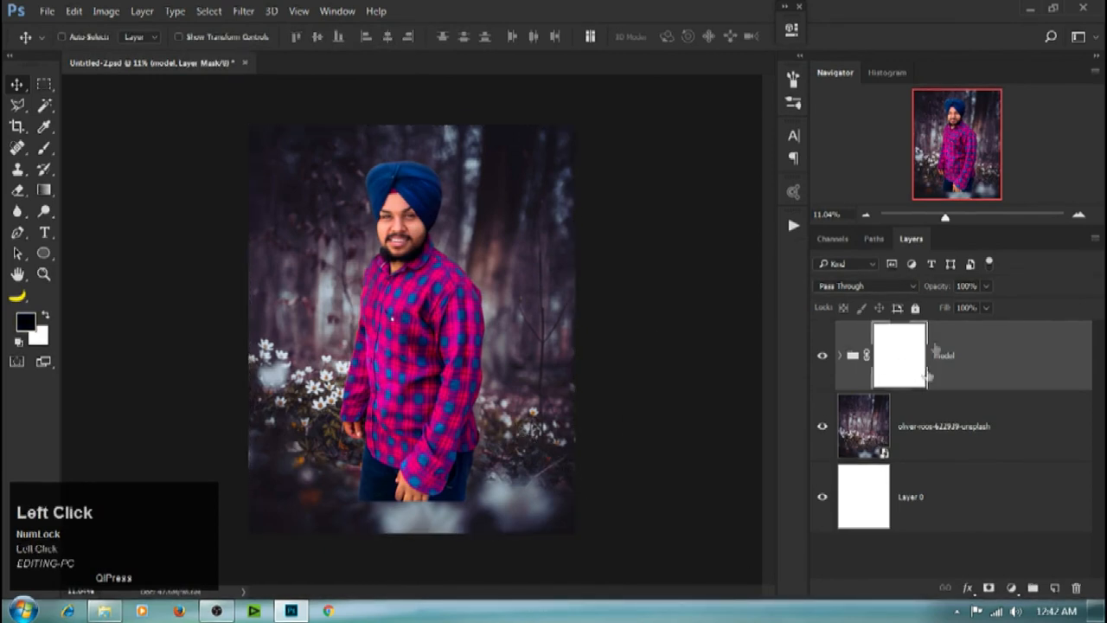
drag(945, 309, 938, 308)
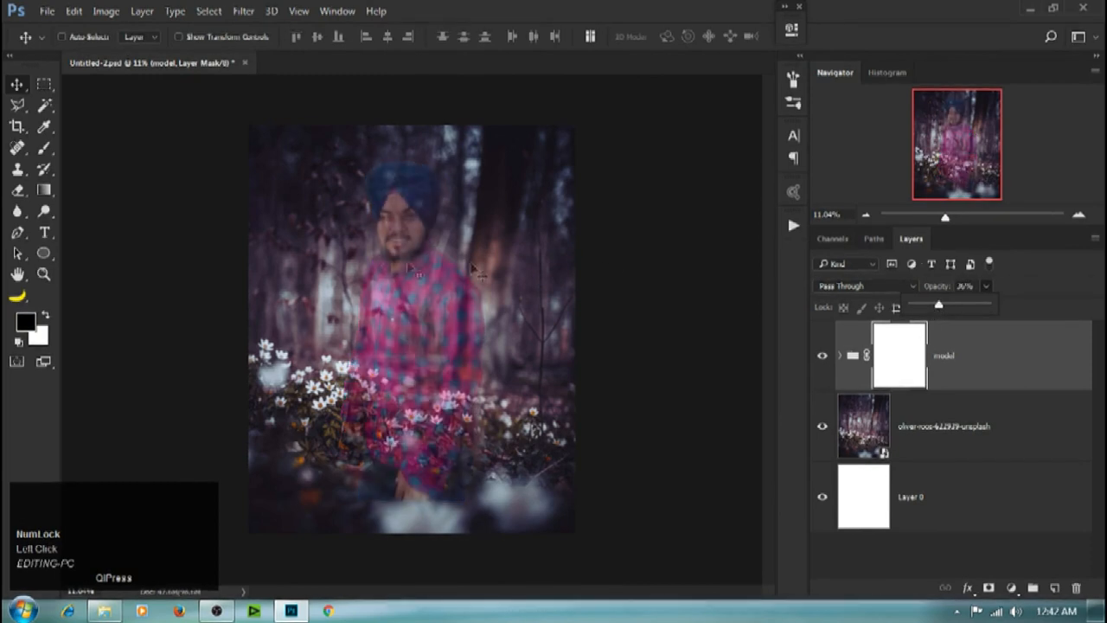
Step: Paint black with a 660 px soft round brush on the model group's mask to blend the trousers and lower hand into the flowers
key(b)
right_click(523, 368)
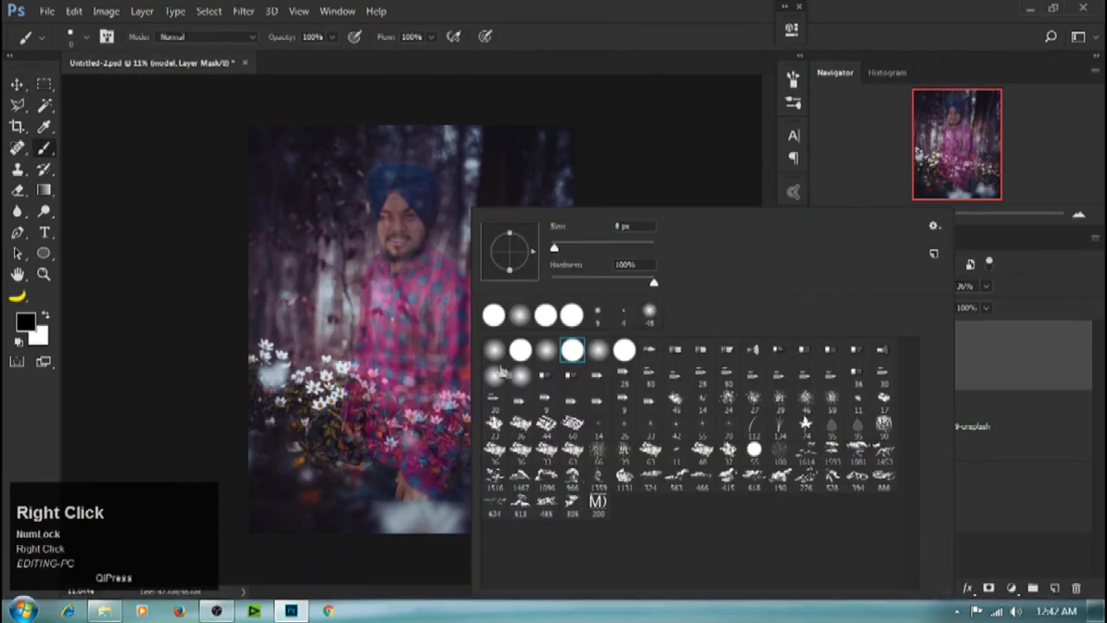
click(495, 349)
click(594, 39)
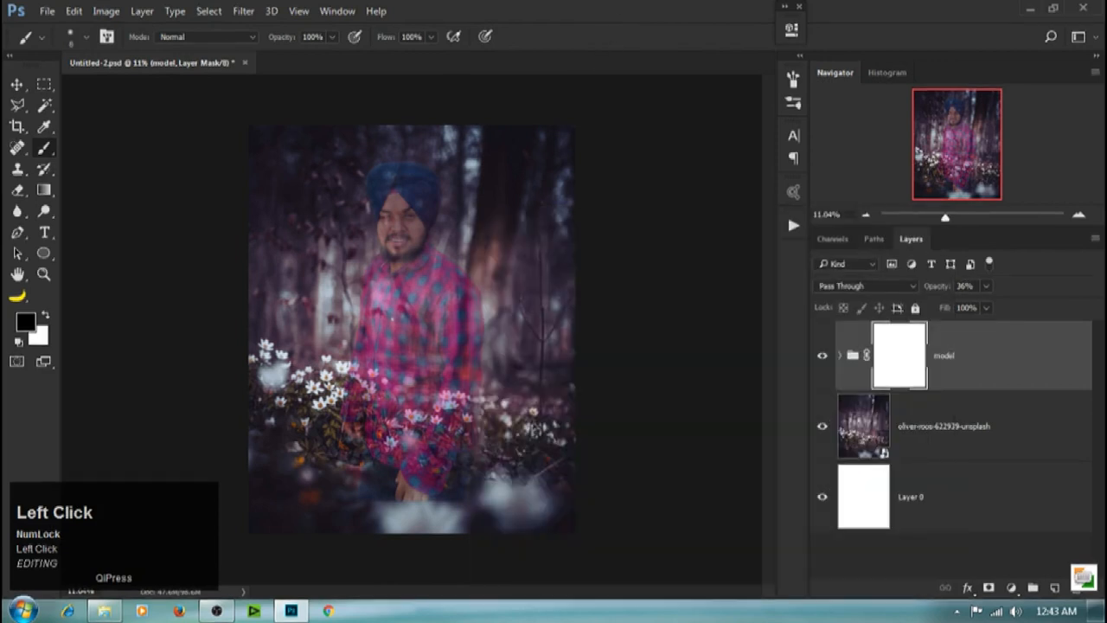
alt+right_click(393, 437)
key(z)
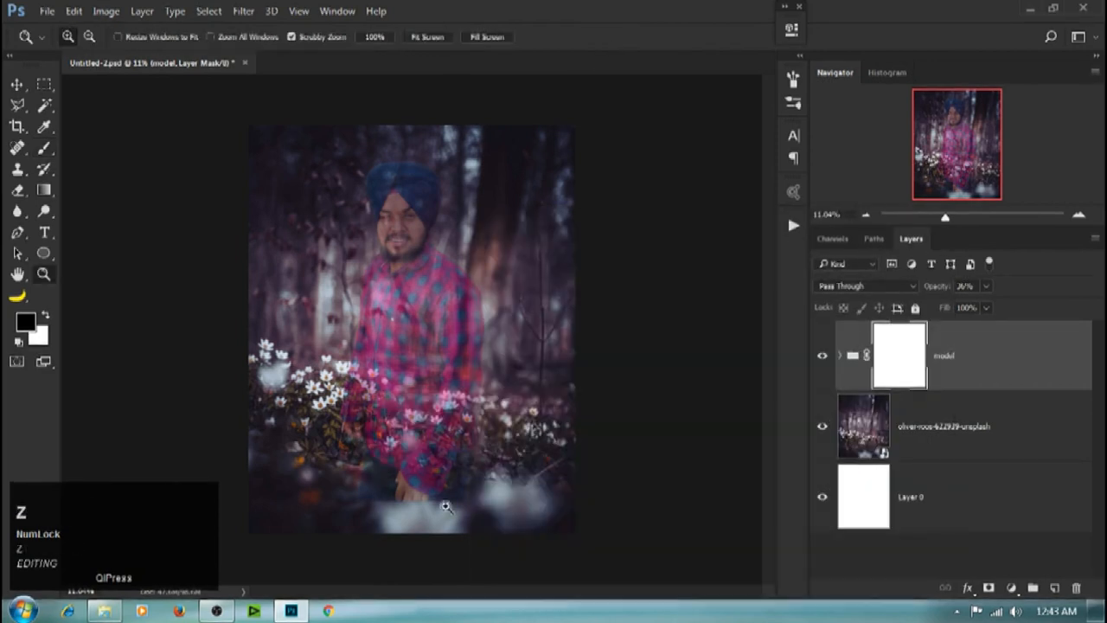
click(424, 493)
drag(497, 502, 510, 503)
key(space)
drag(433, 562, 493, 467)
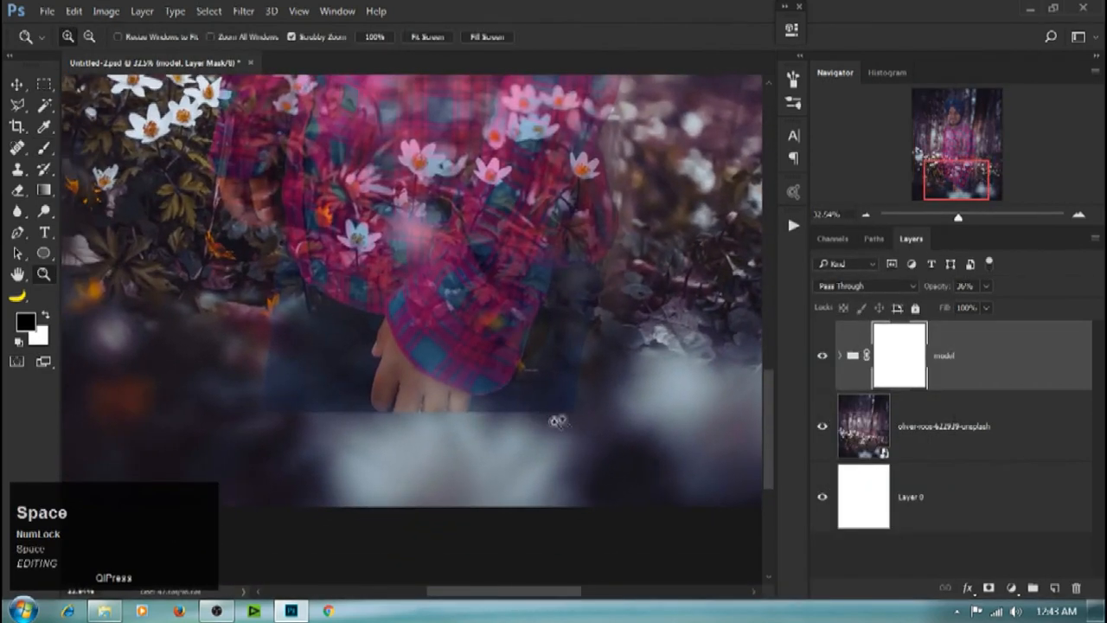
drag(568, 462, 530, 390)
key(b)
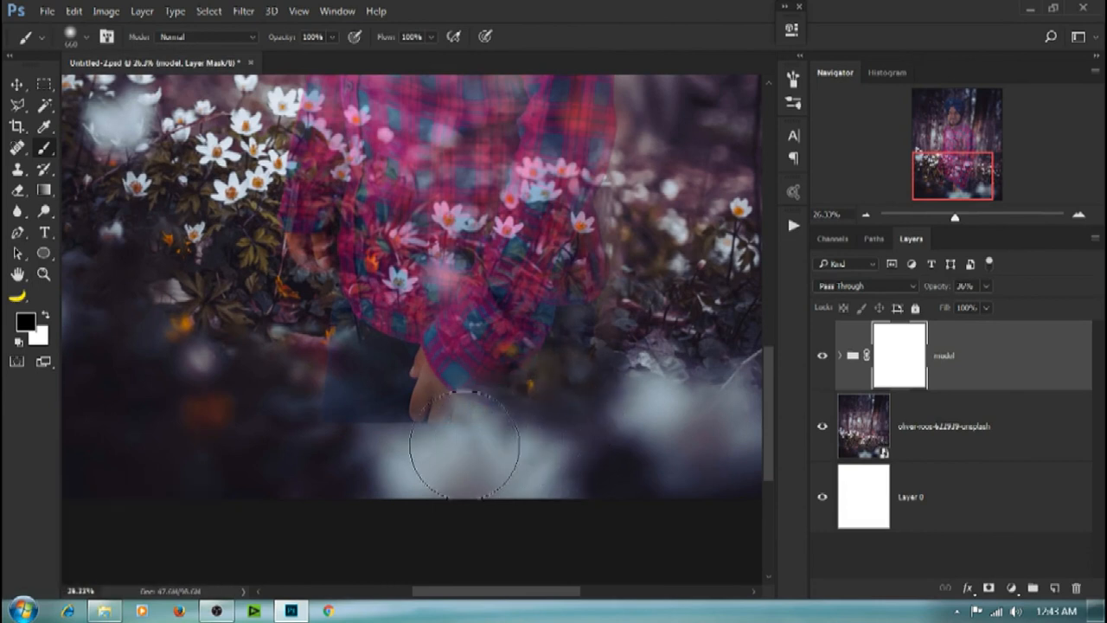
drag(470, 437, 421, 445)
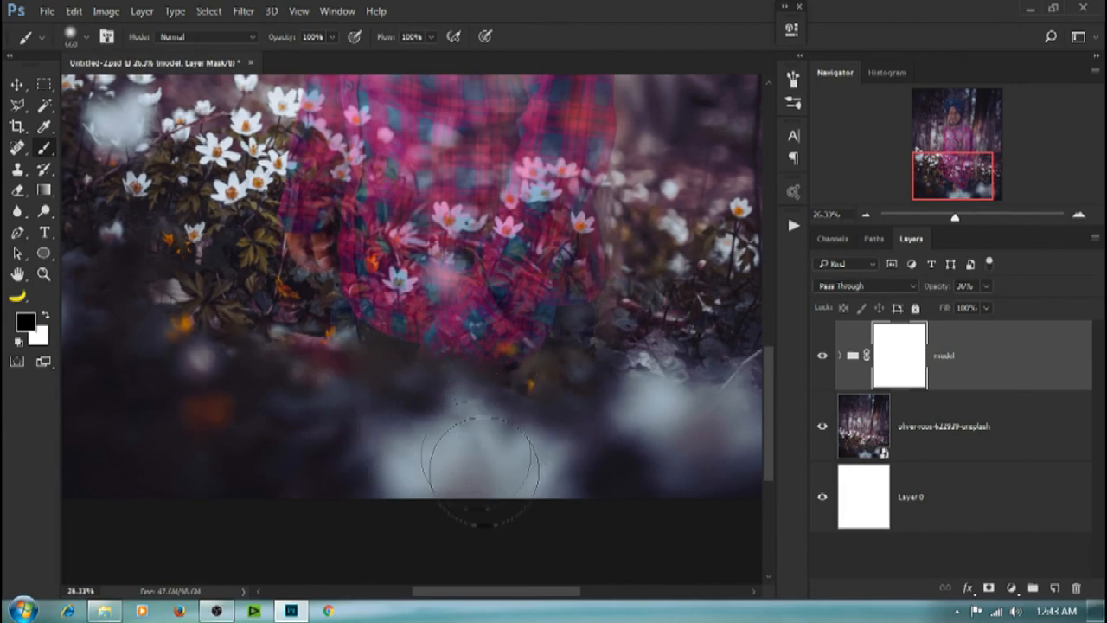
Step: Set the model group's opacity back to 100% and change the area around the canvas to white
click(986, 286)
drag(984, 304, 1035, 305)
key(z)
mouse_move(572, 395)
mouse_down()
mouse_move(433, 376)
mouse_move(430, 390)
mouse_move(507, 400)
mouse_up()
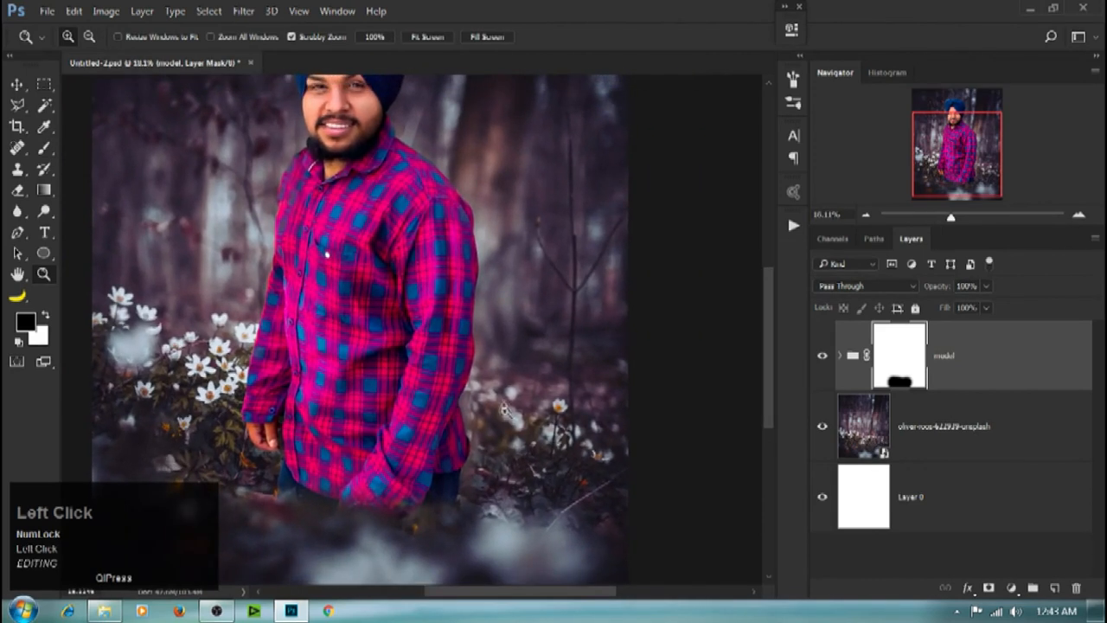
key(space)
drag(417, 205, 430, 272)
drag(464, 304, 397, 306)
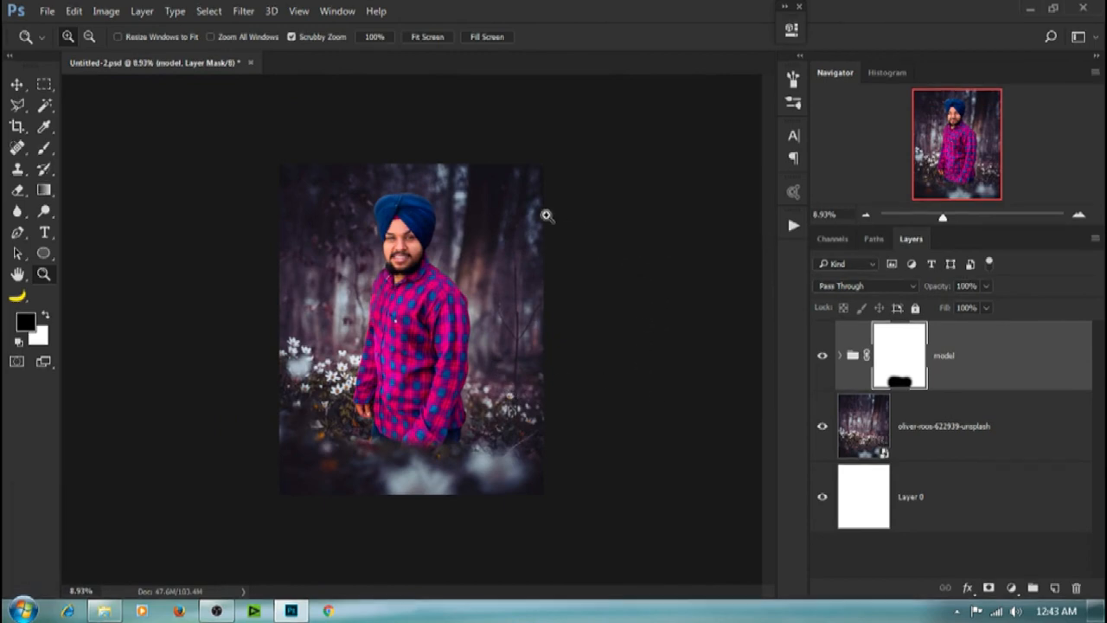
right_click(602, 217)
click(662, 322)
Step: Add a Selective Color adjustment above Layer 1 inside the model group and clip it to the man's cutout
drag(463, 249, 504, 257)
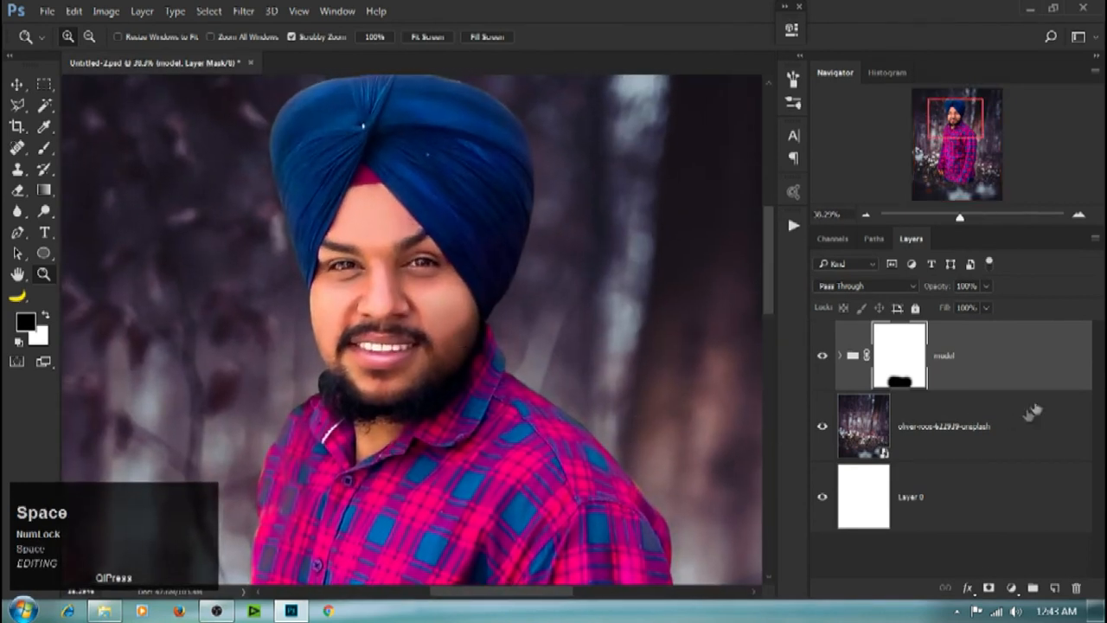
click(839, 356)
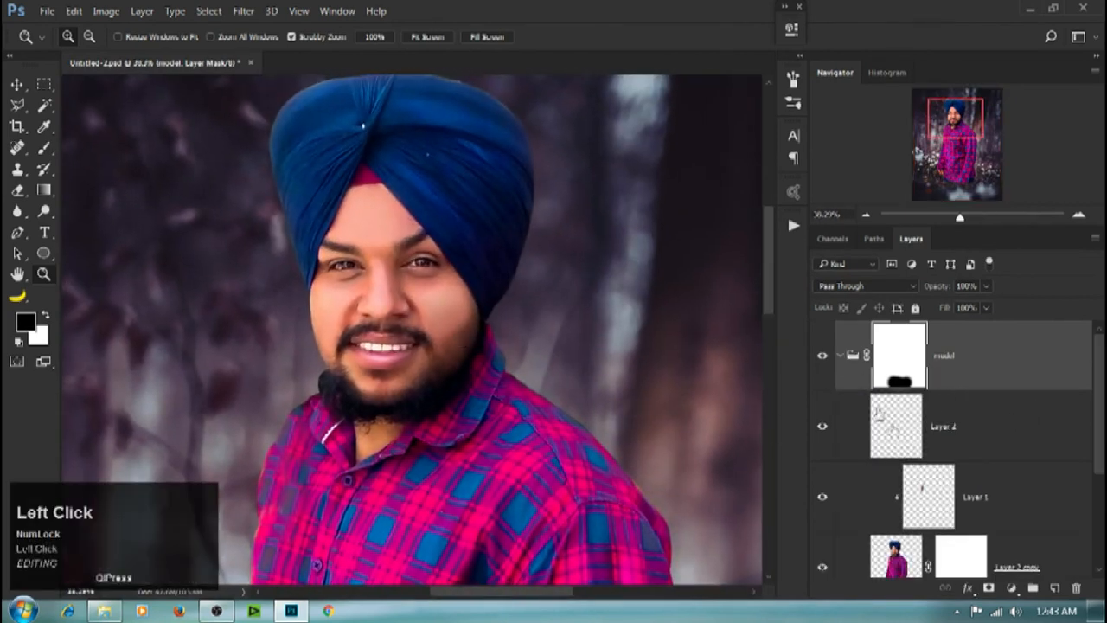
click(1038, 558)
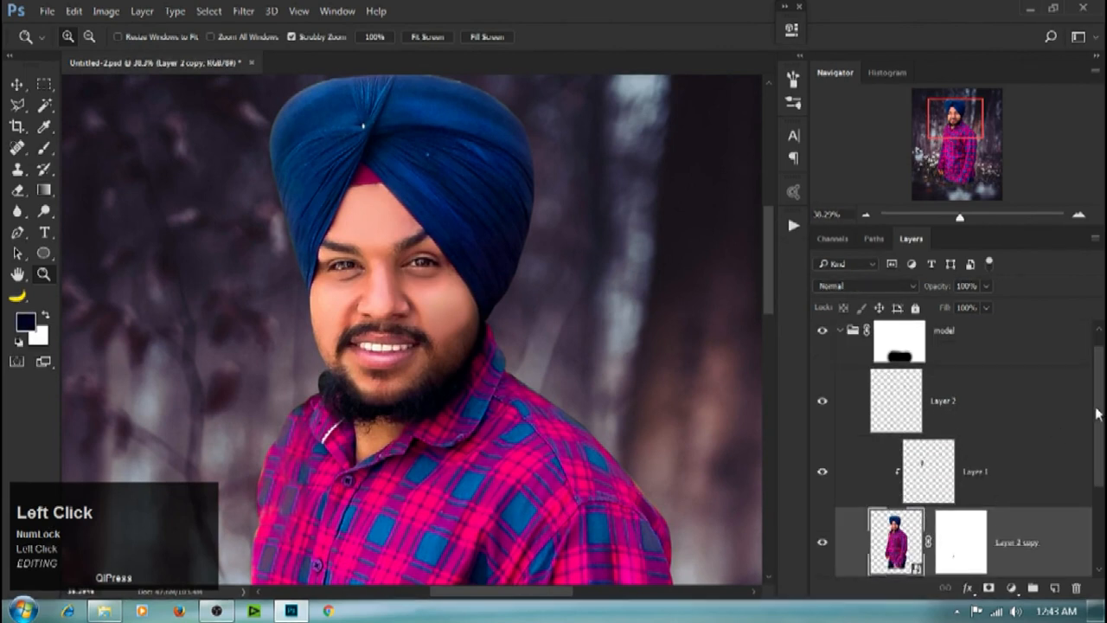
scroll(1070, 379, down, 2)
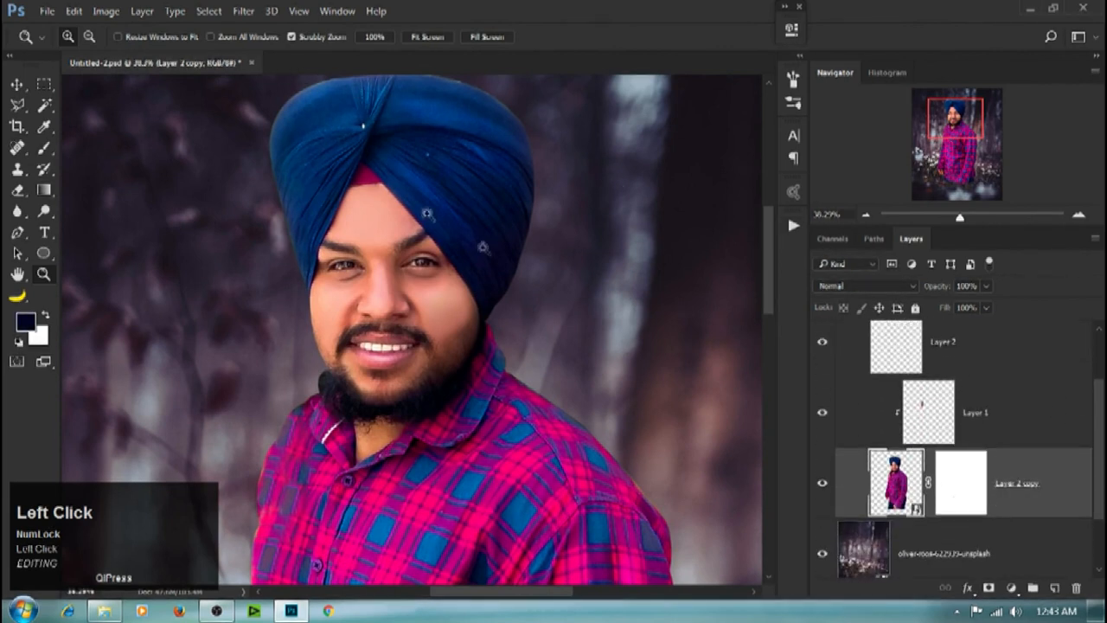
click(1039, 420)
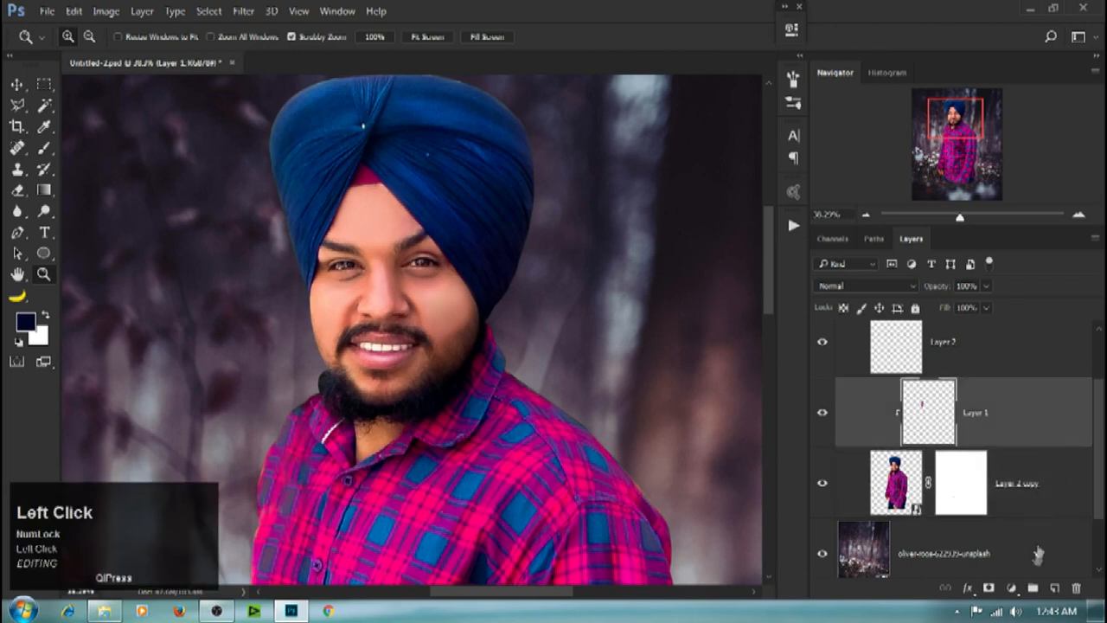
click(1012, 588)
click(951, 573)
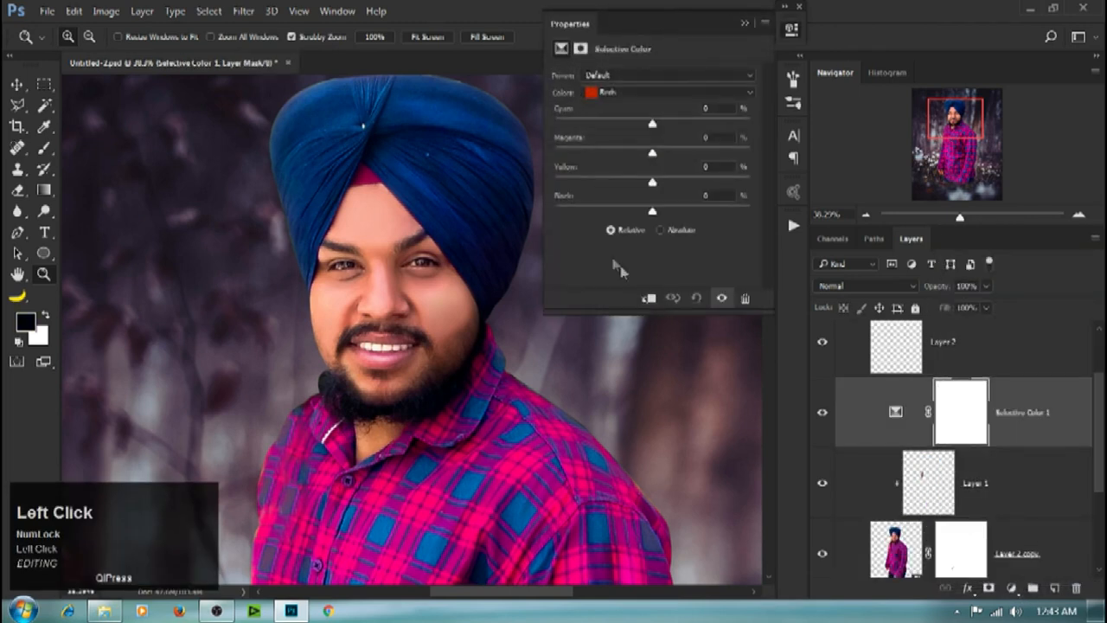
click(649, 299)
Step: For Reds in the Selective Color adjustment, set Cyan +66, Magenta +23 and Yellow -17, and raise Black slightly
drag(456, 238, 361, 227)
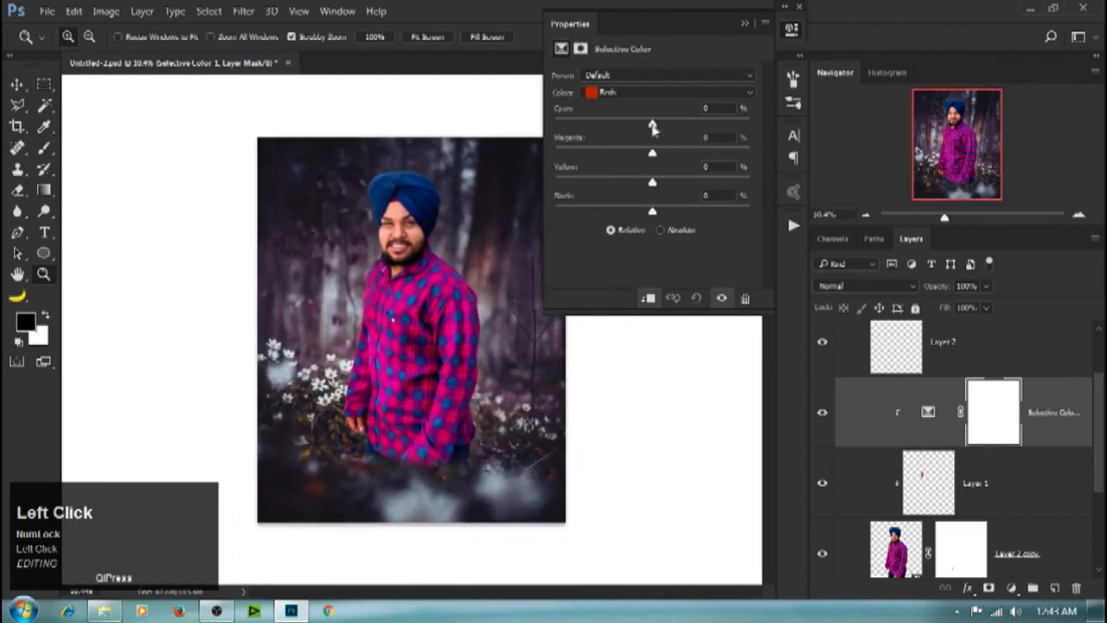
drag(593, 125, 602, 128)
drag(705, 126, 716, 124)
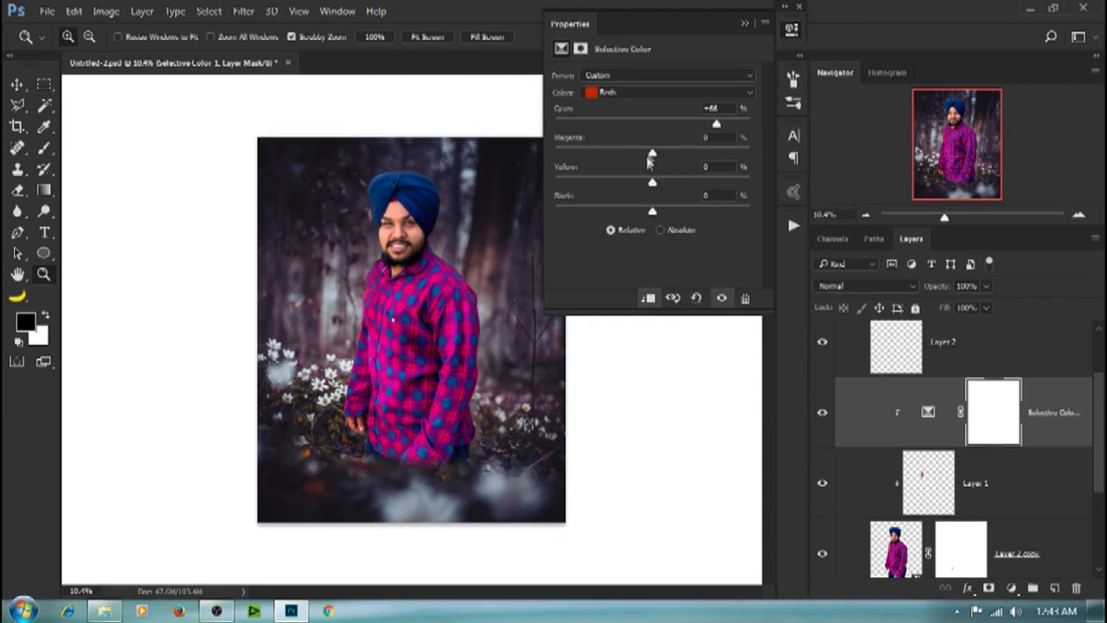
drag(652, 153, 656, 213)
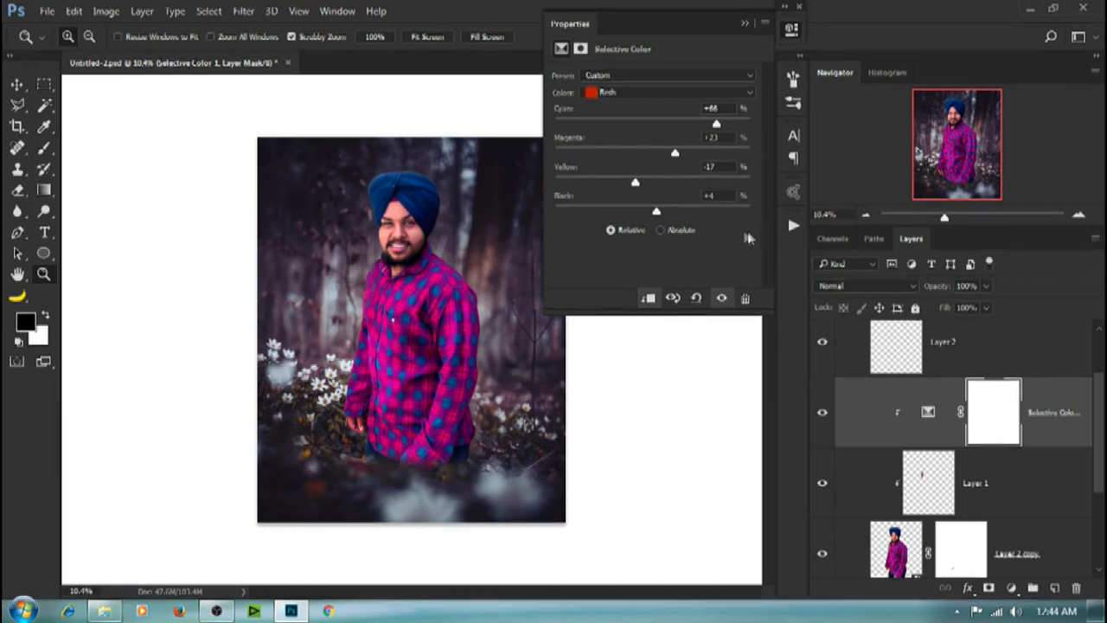
drag(655, 212, 659, 213)
Step: For Yellows in the Selective Color adjustment, set Cyan +34, Magenta -32, Yellow +26 and Black +2
click(684, 92)
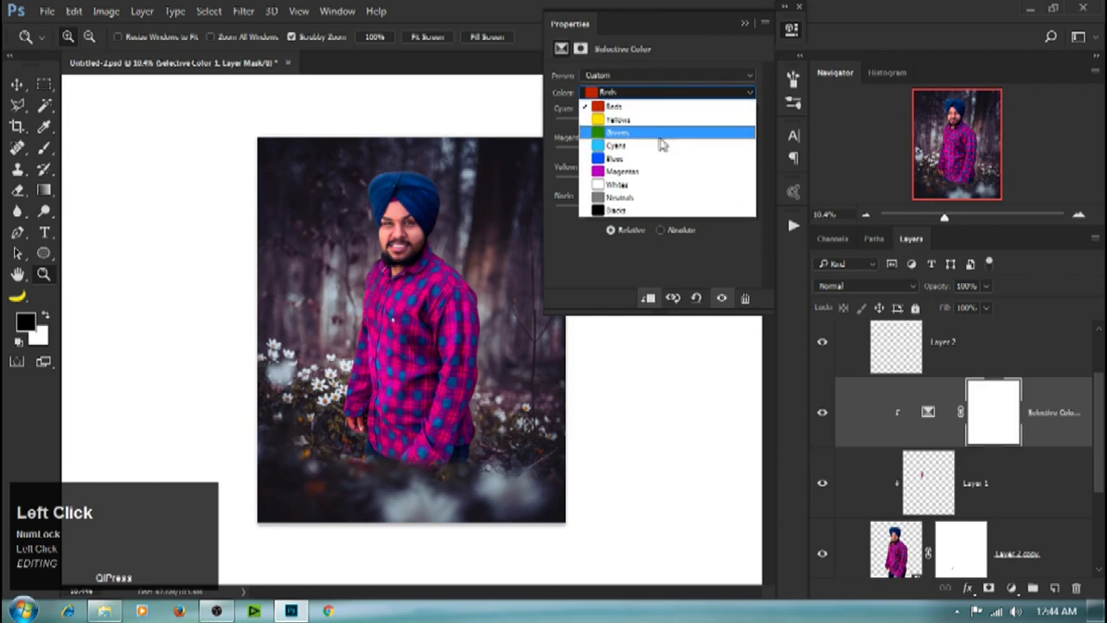
click(667, 115)
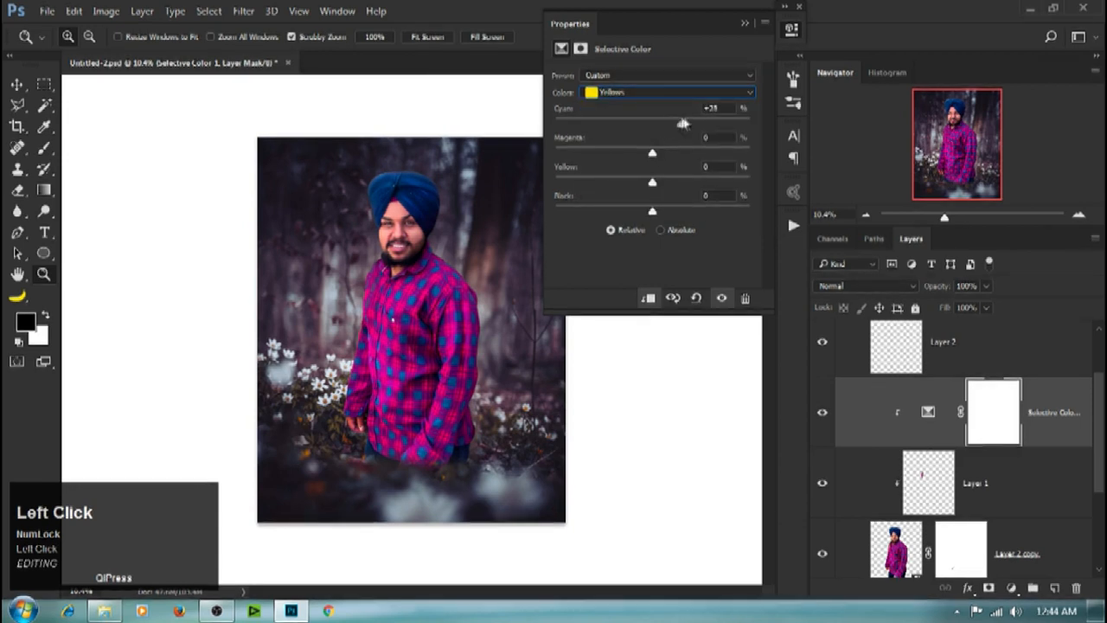
drag(677, 124, 621, 155)
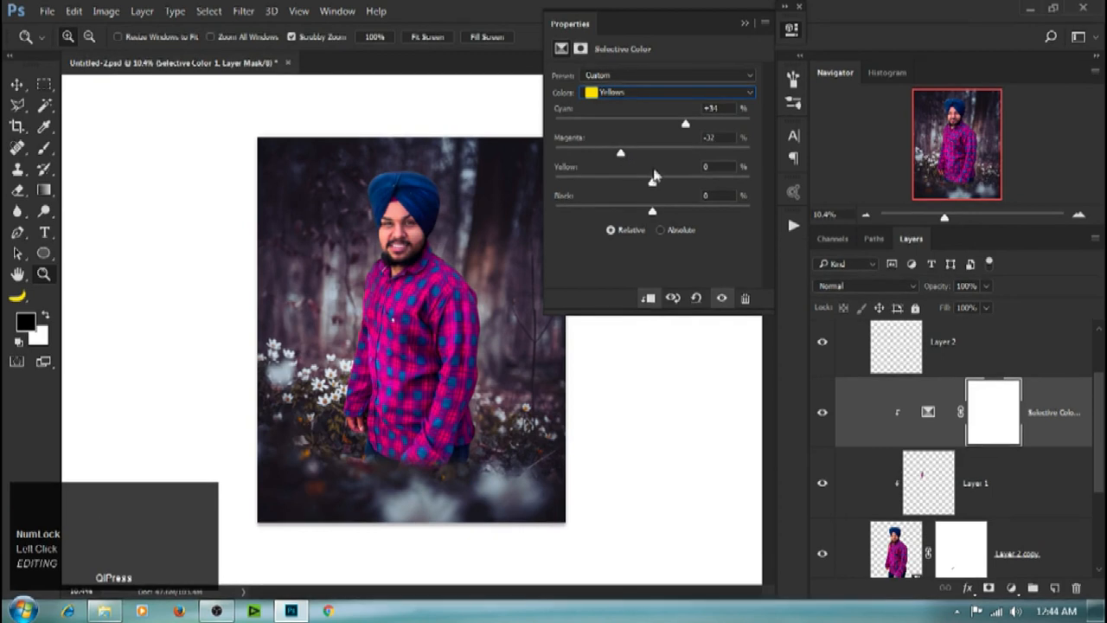
drag(683, 186, 656, 213)
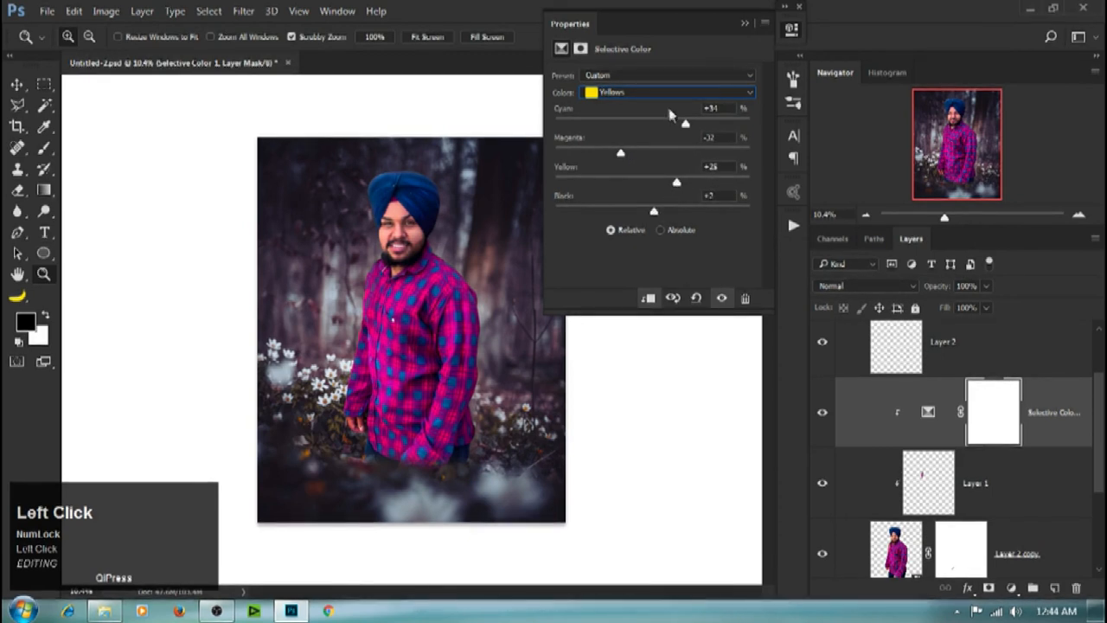
Step: For Magentas in the Selective Color adjustment, set Cyan +10, Magenta +35, Yellow +41 and Black +25
click(667, 92)
click(649, 165)
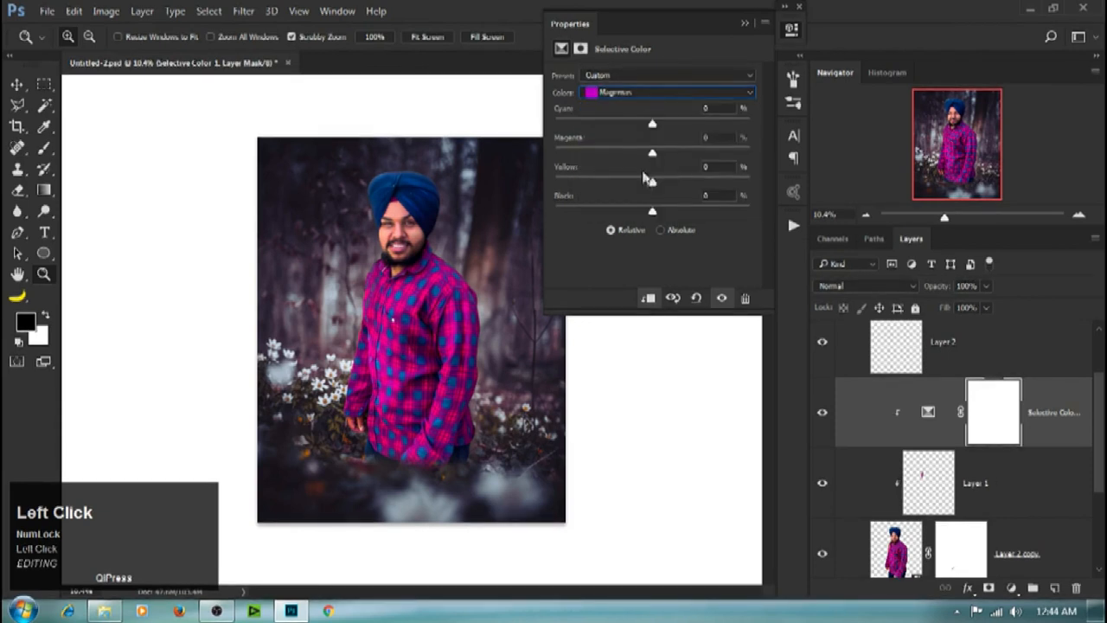
drag(657, 128, 687, 154)
drag(659, 213, 656, 184)
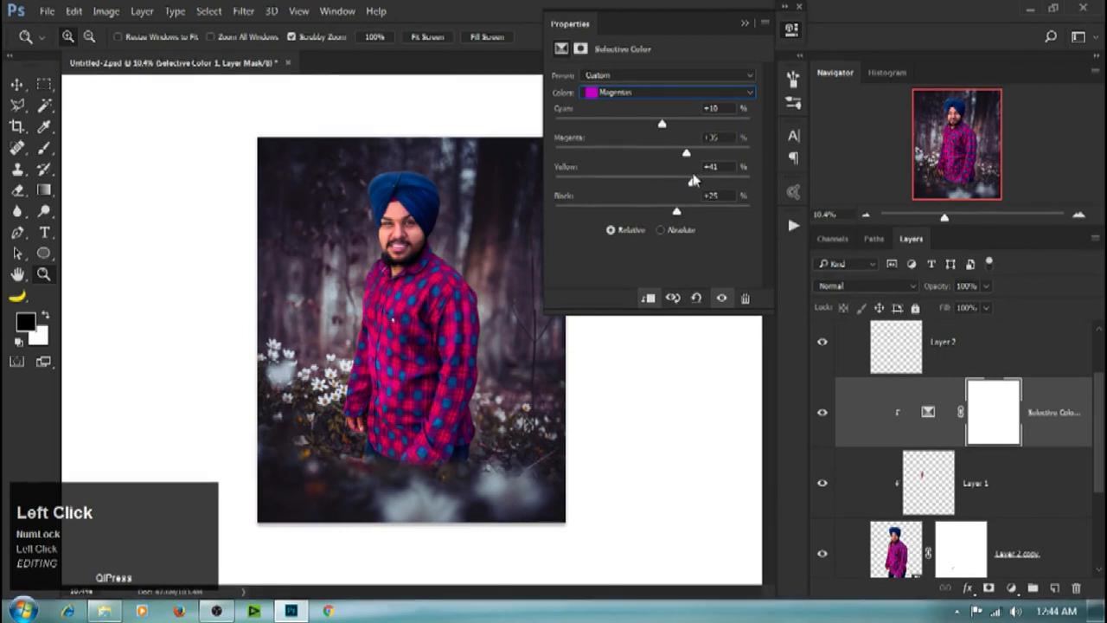
Step: For Whites in the Selective Color adjustment, set Cyan -21, Magenta +48 and Yellow +30, and reduce Black below zero
click(682, 92)
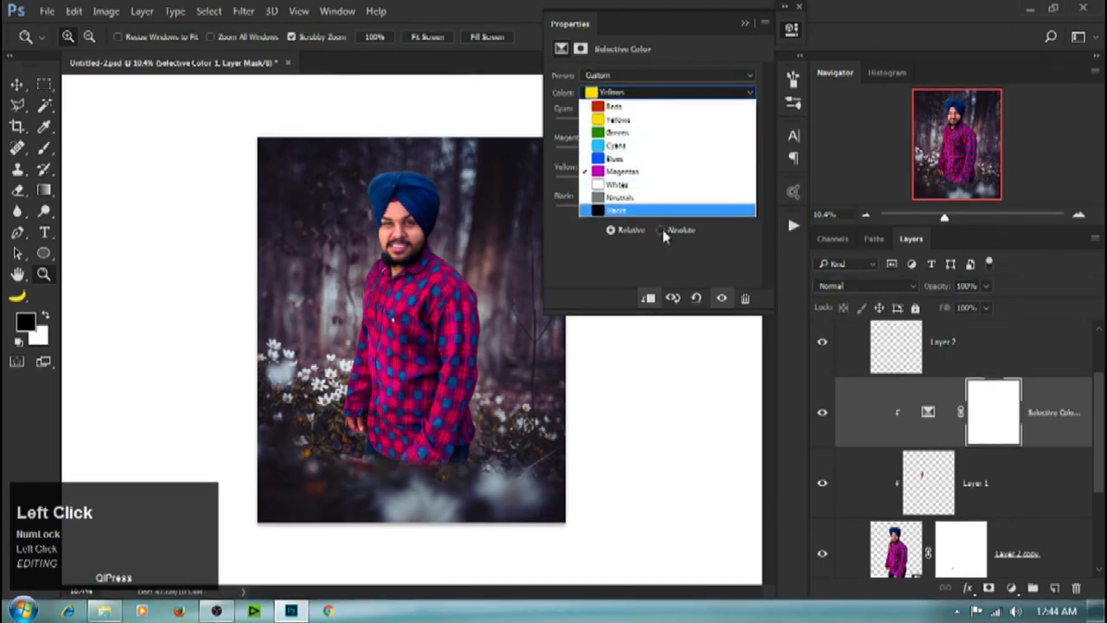
click(662, 184)
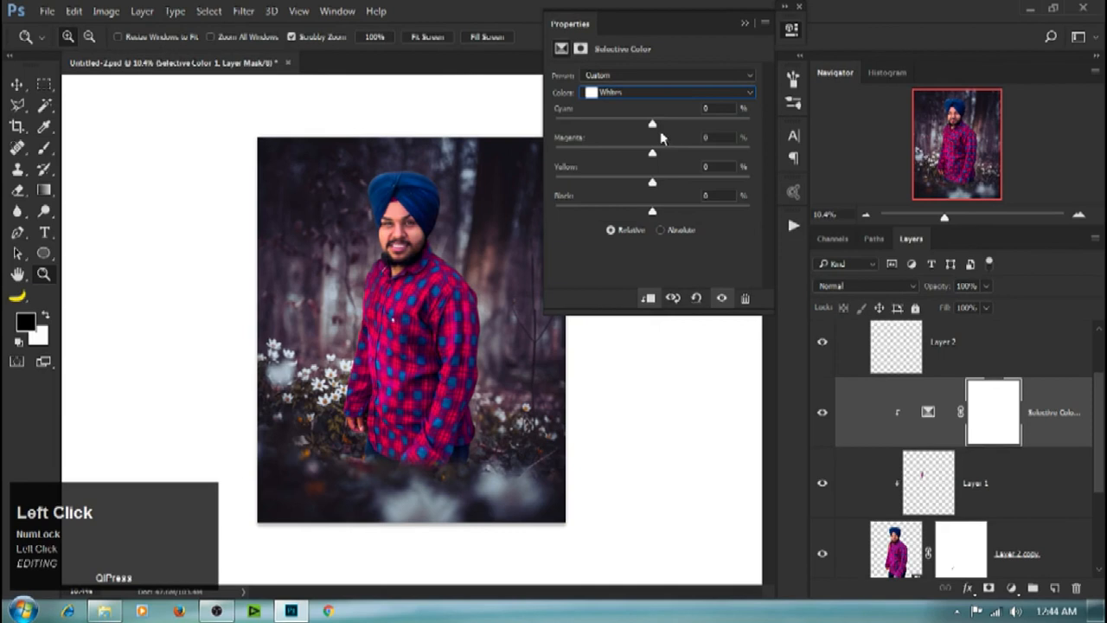
drag(698, 123, 700, 153)
drag(652, 182, 680, 182)
click(661, 216)
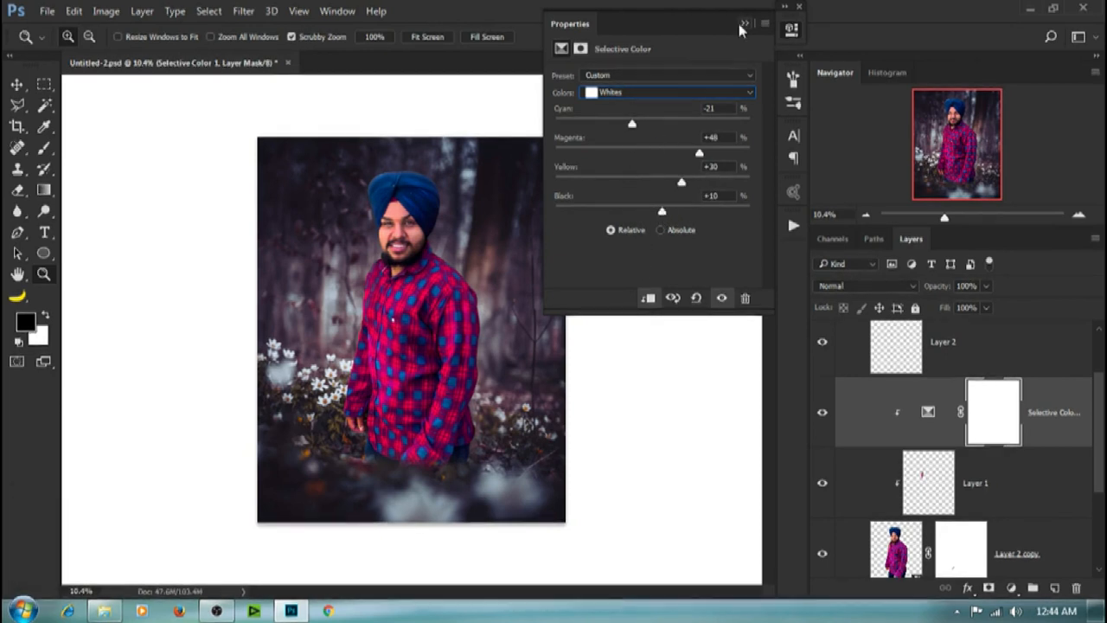
drag(662, 213, 650, 214)
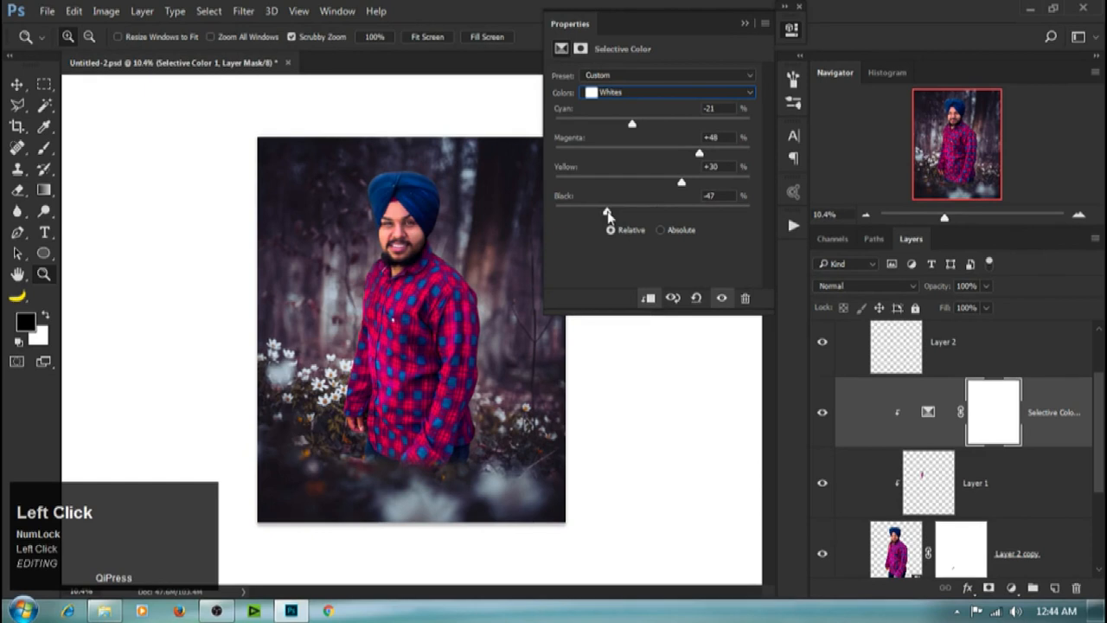
Step: For Blacks in the Selective Color adjustment, set Black to +5
click(688, 93)
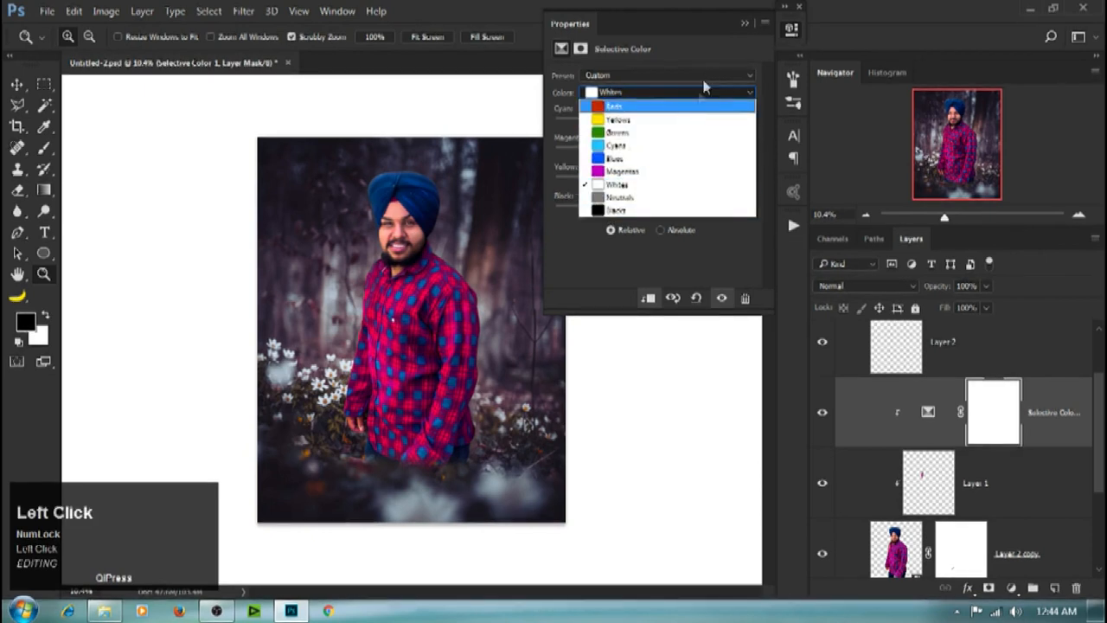
click(638, 211)
drag(652, 210, 657, 211)
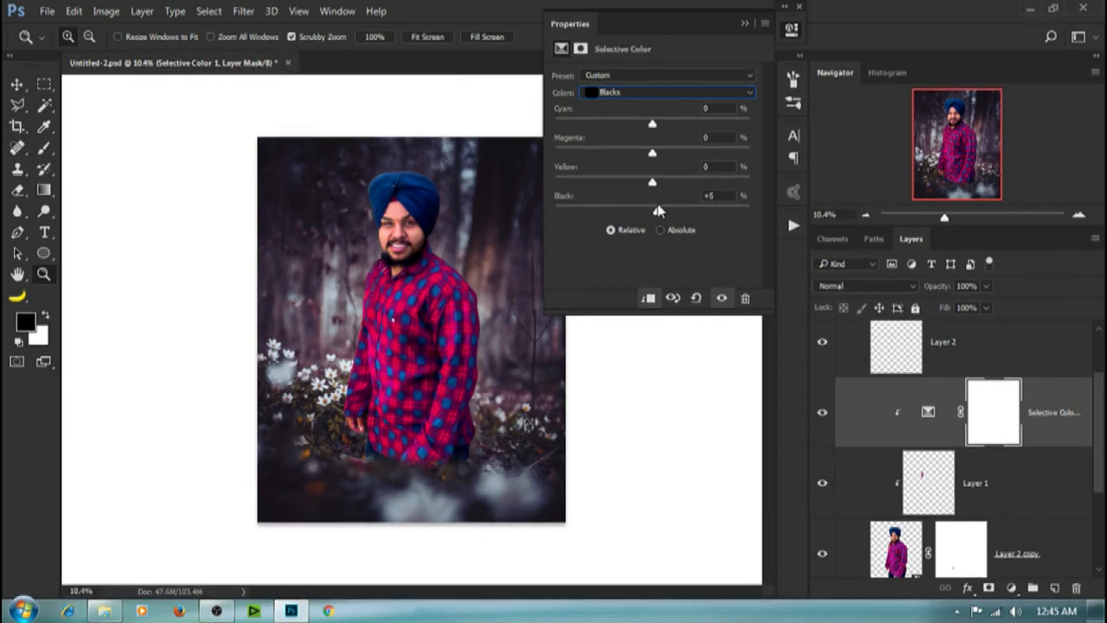
Step: Compare the whole image with and without the Selective Color adjustment by toggling its visibility
click(745, 24)
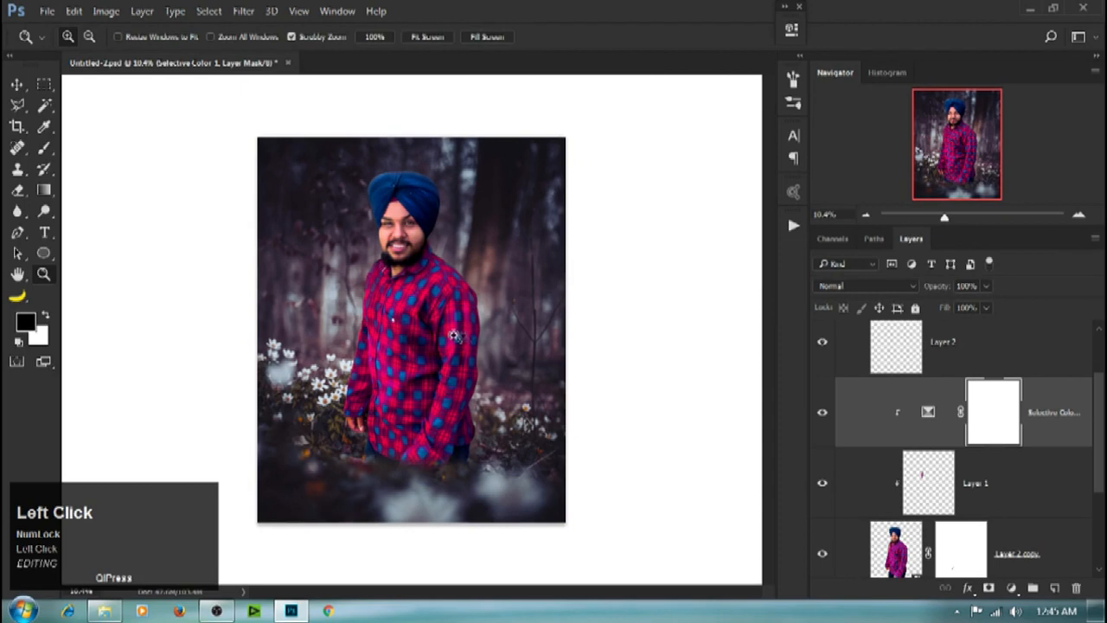
key(ctrl+0)
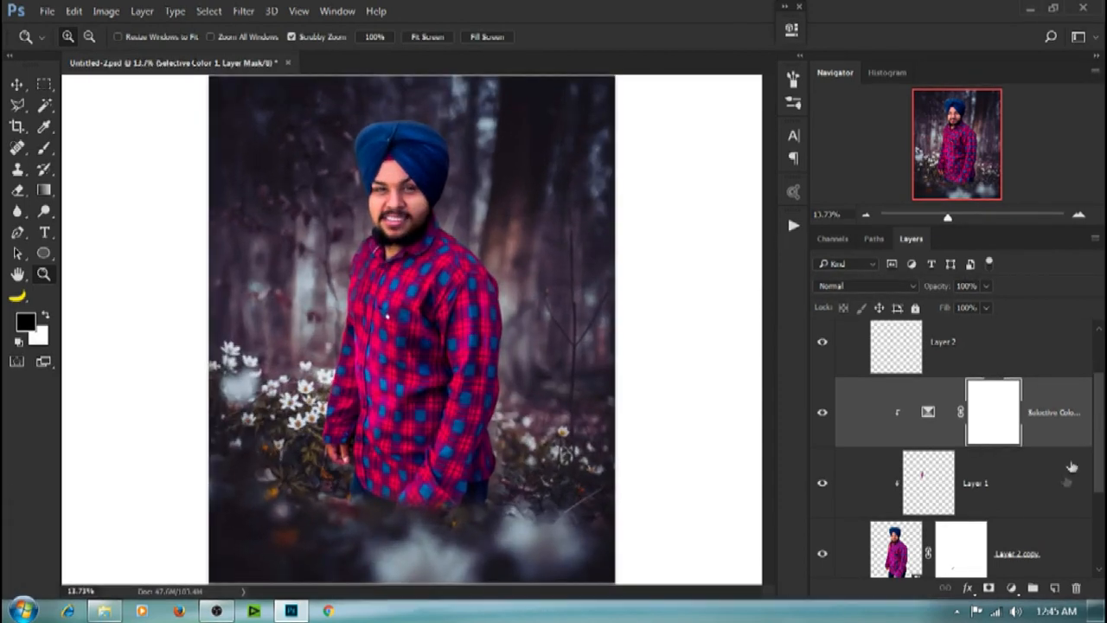
click(823, 415)
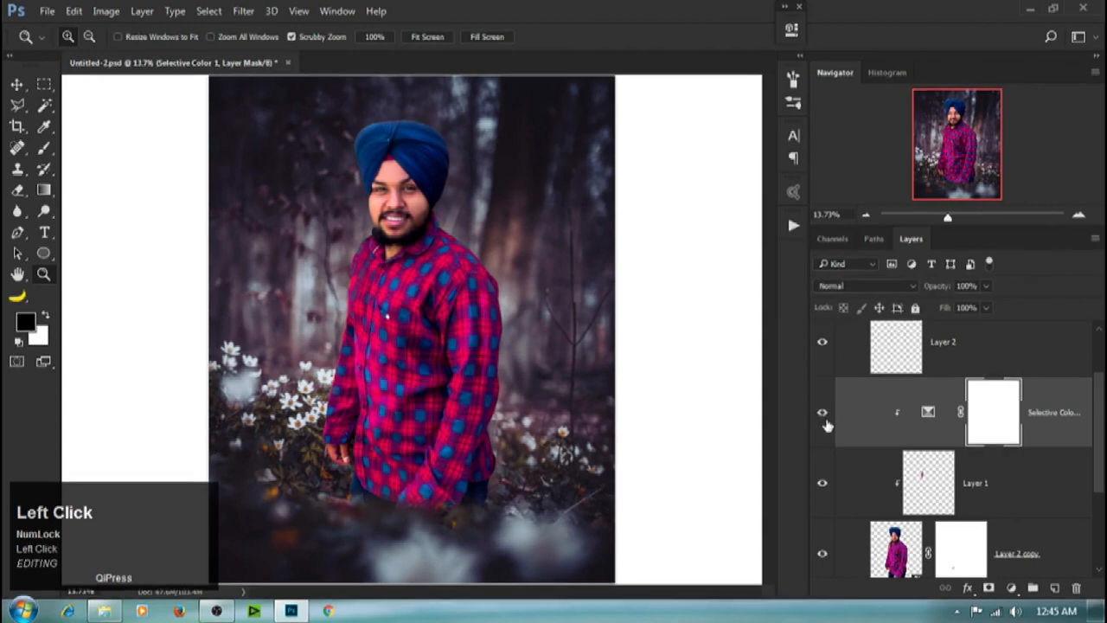
Step: Duplicate the forest background layer and clip the copy to the man directly above the Selective Color adjustment
click(827, 427)
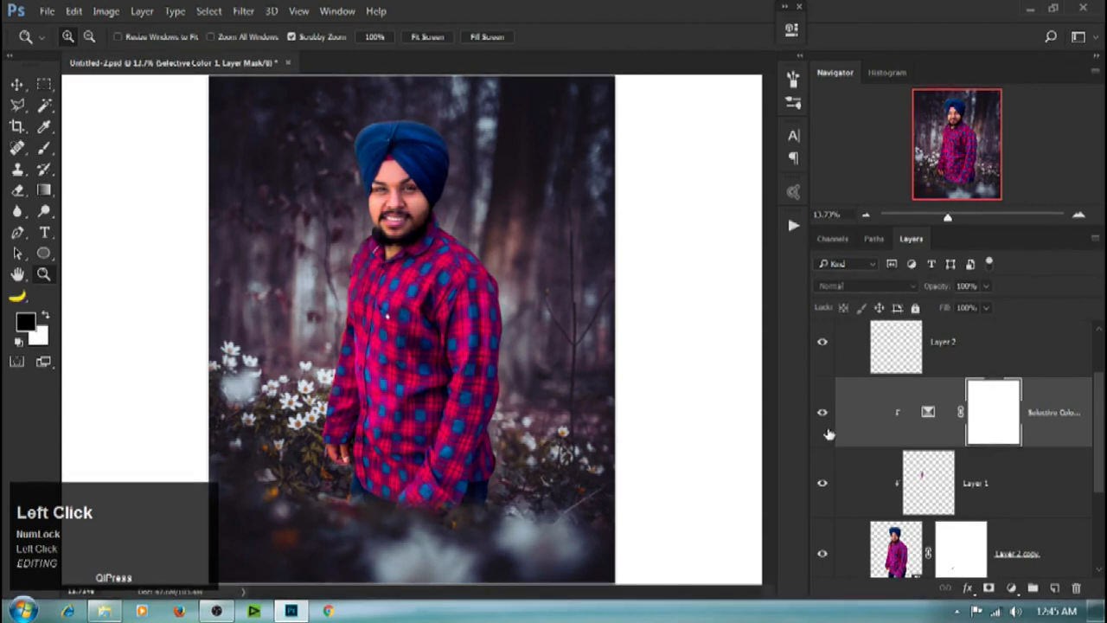
scroll(1087, 428, down, 4)
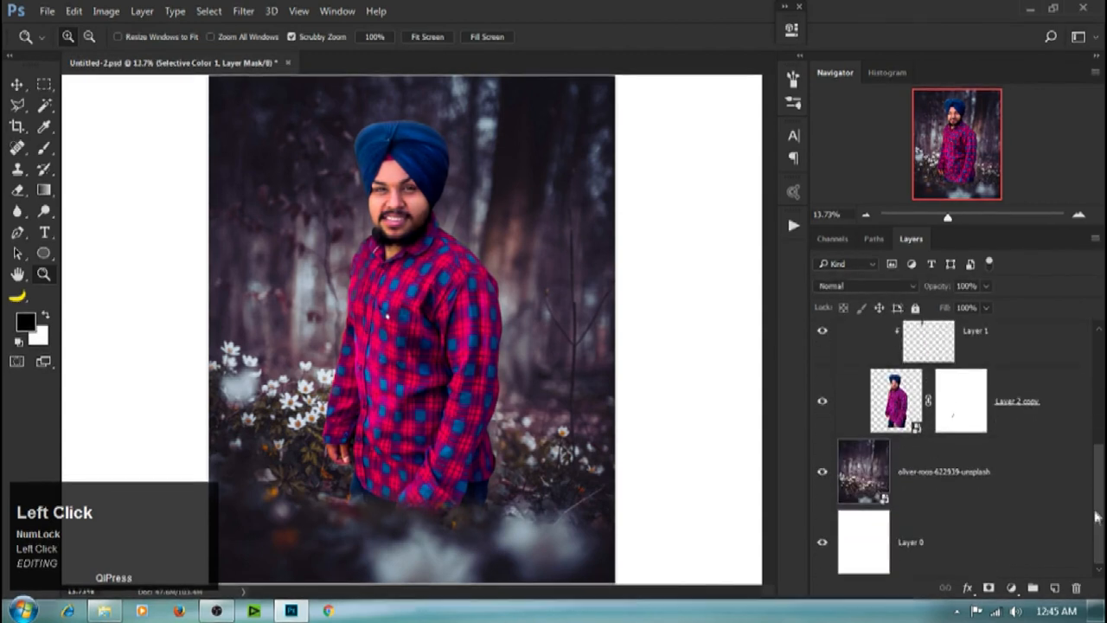
click(1034, 495)
key(ctrl+j)
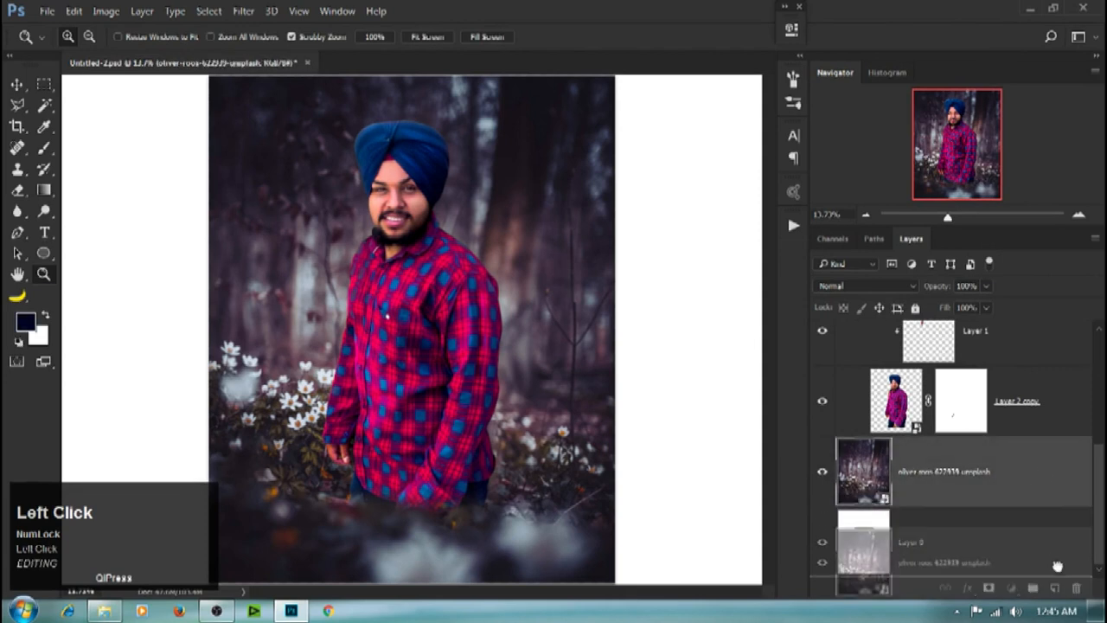
drag(1031, 484, 992, 472)
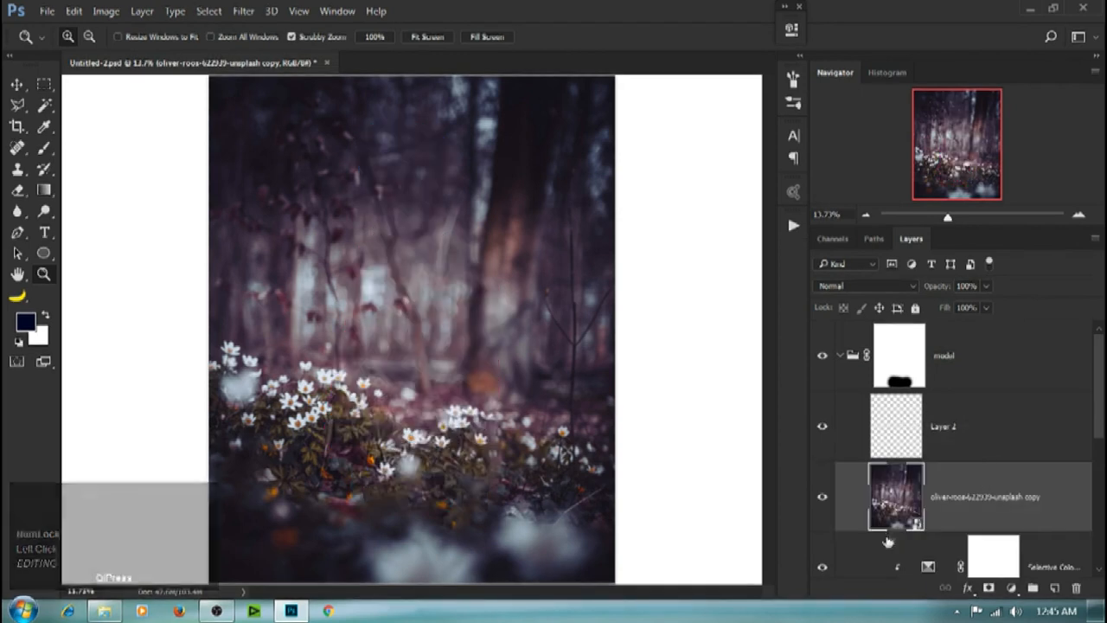
alt+click(924, 541)
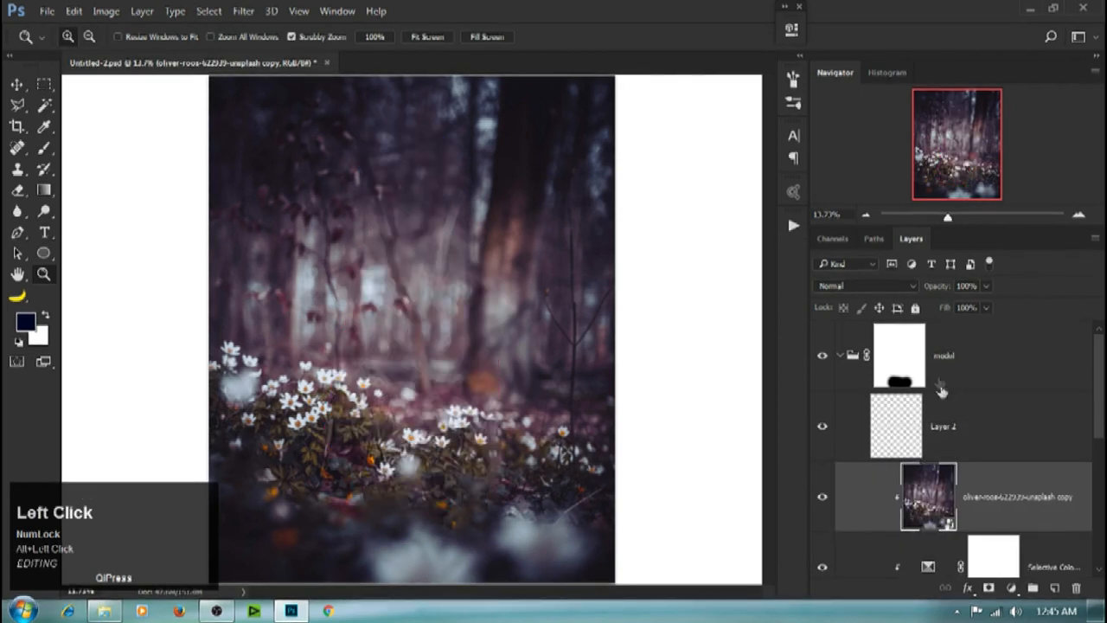
Step: Try the Color and Luminosity blend modes on the clipped forest copy
click(889, 286)
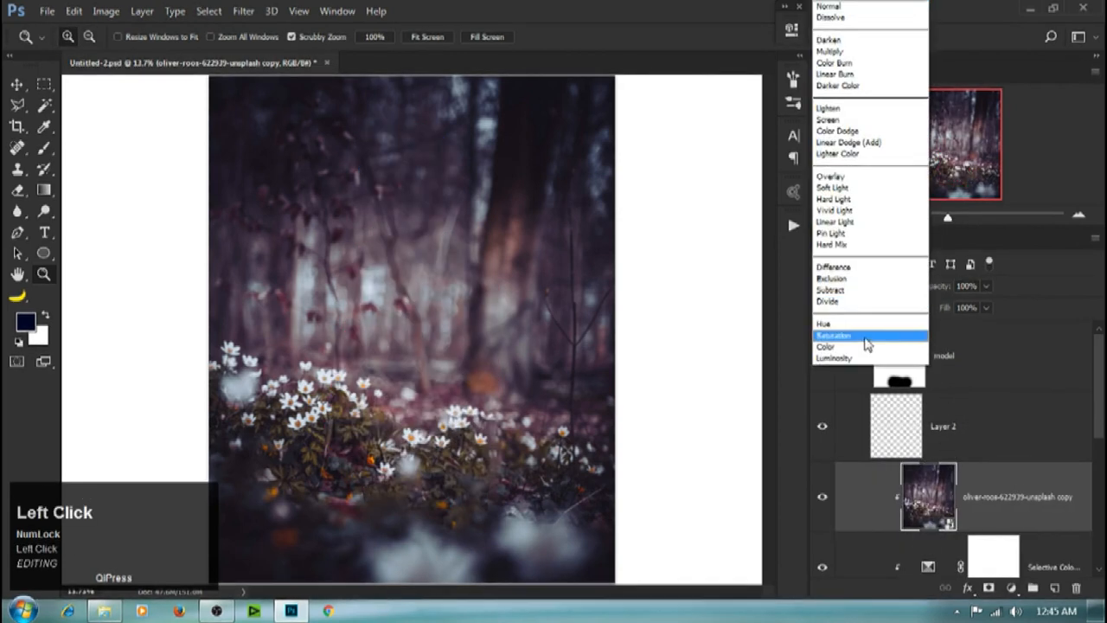
click(868, 348)
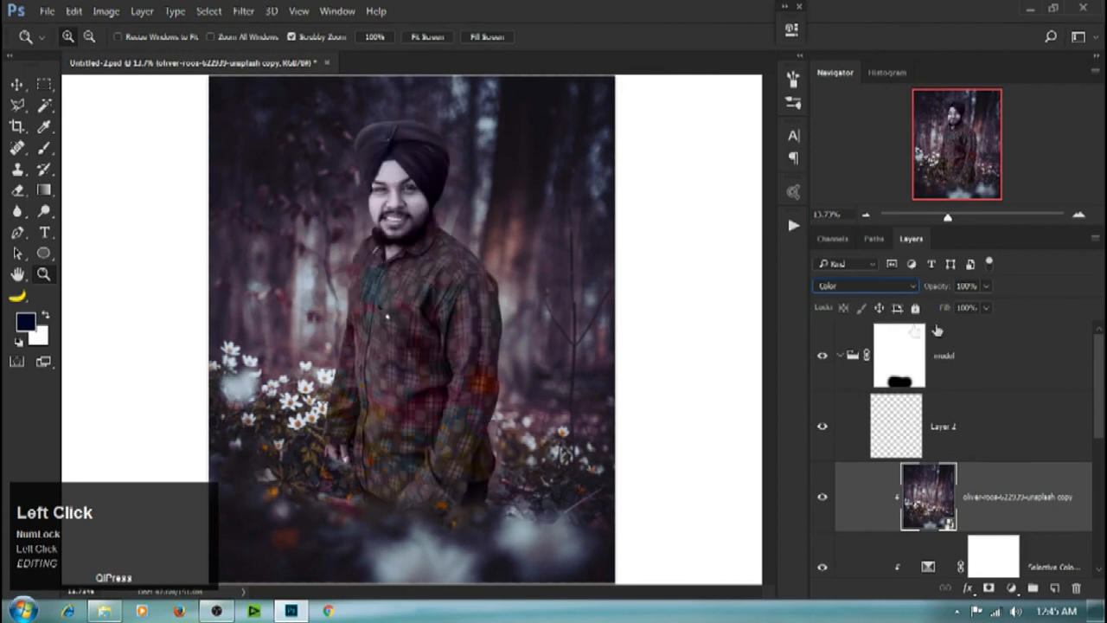
click(889, 288)
click(868, 353)
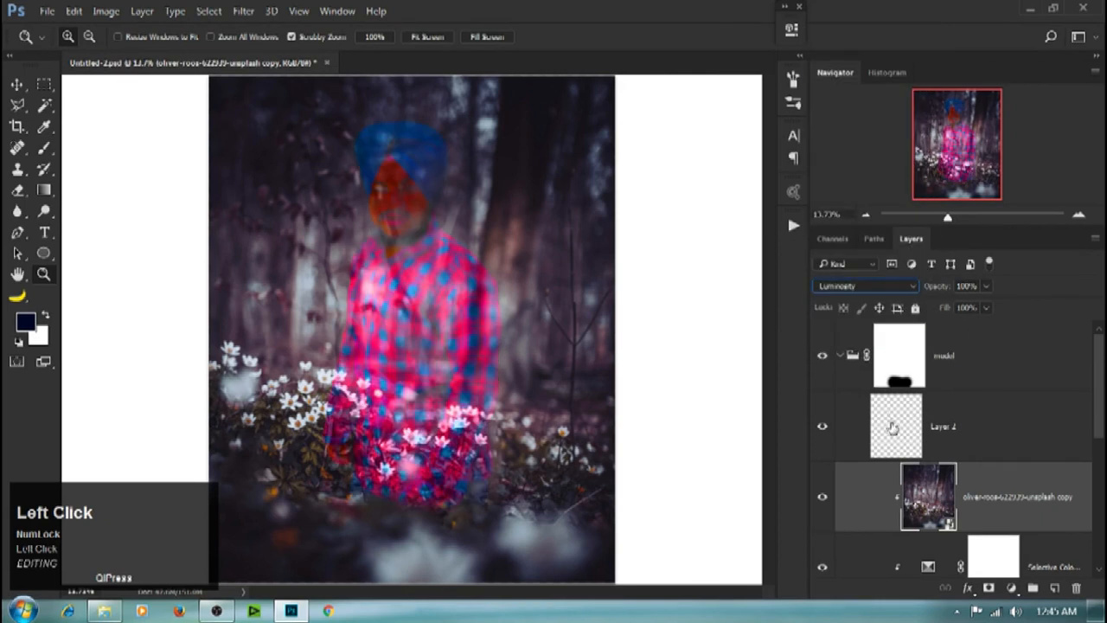
Step: Set the clipped forest copy to the Saturation blend mode at 22% opacity
click(874, 287)
click(870, 338)
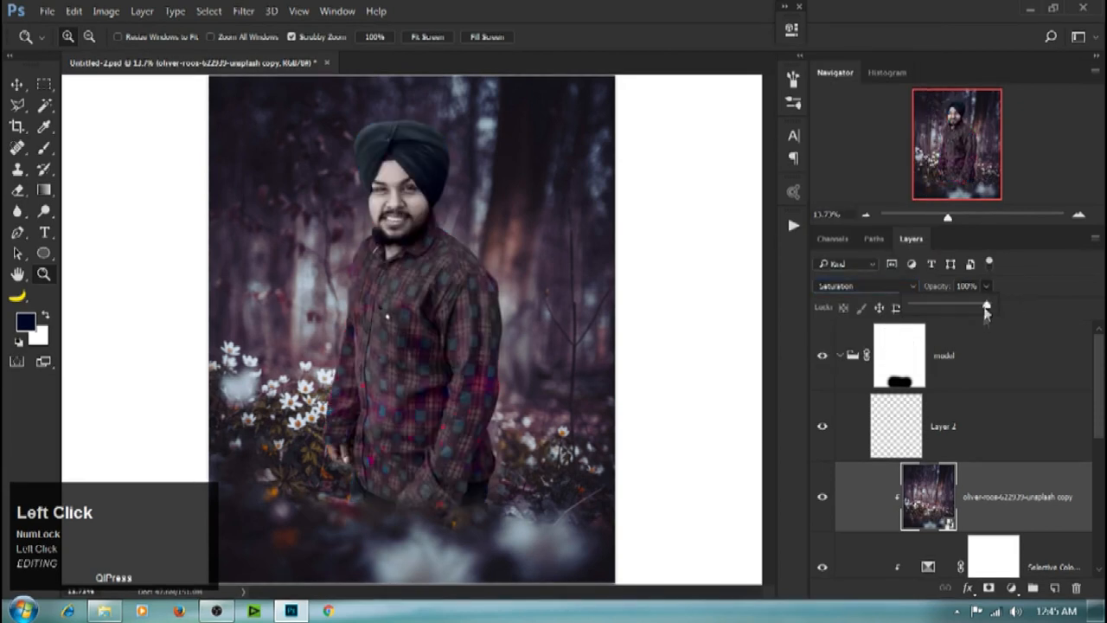
drag(983, 308, 929, 312)
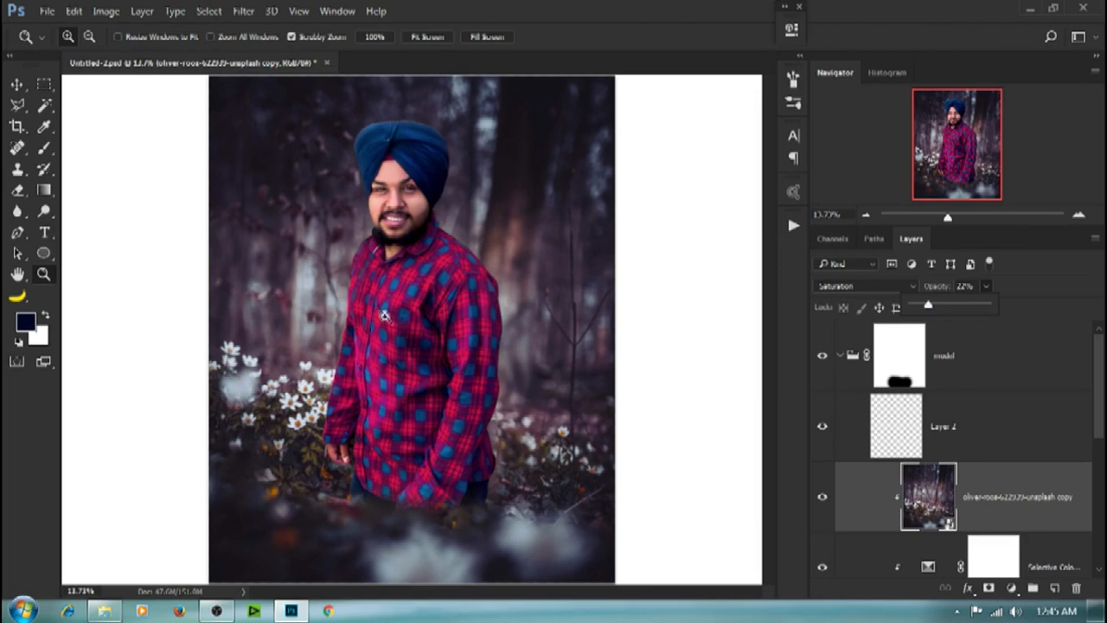
Step: Compare the whole image with and without Layer 2 by toggling its visibility
click(384, 315)
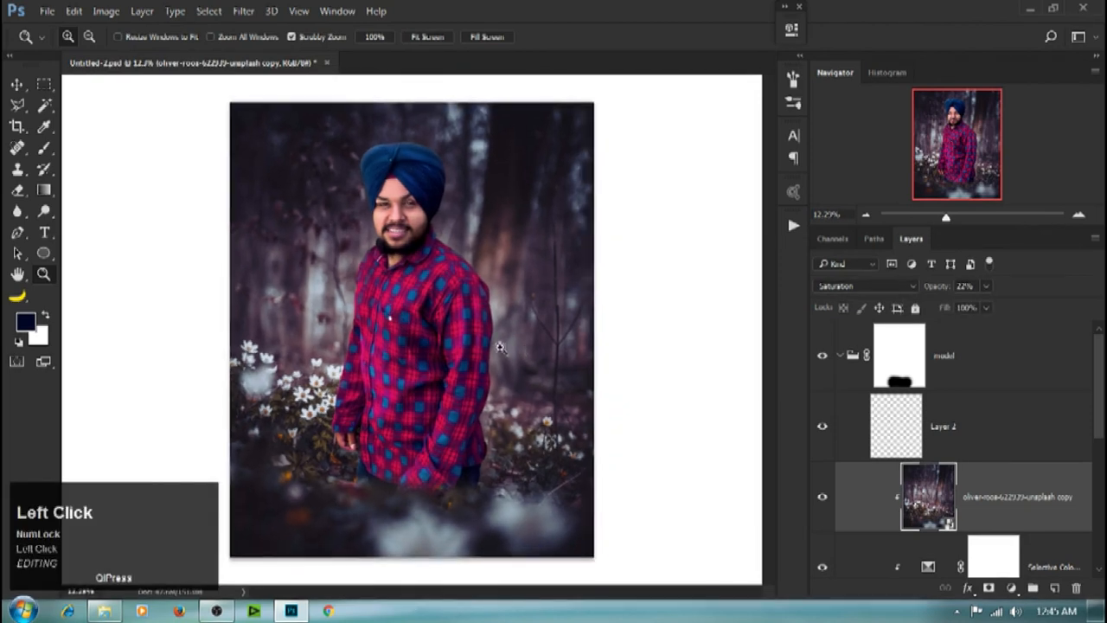
click(500, 347)
click(944, 448)
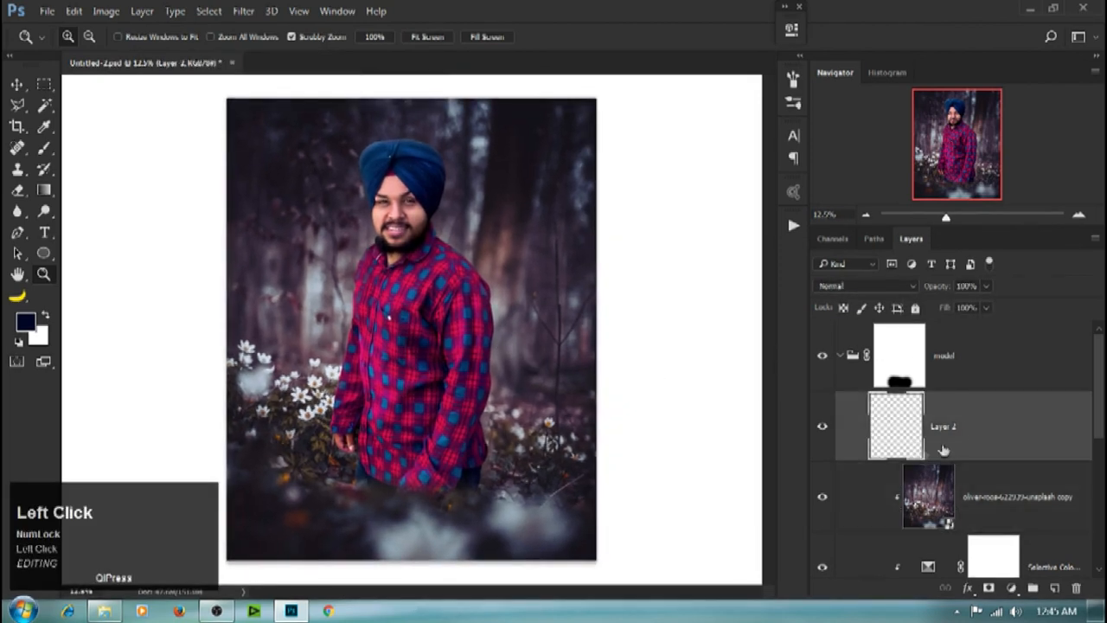
click(827, 430)
click(825, 428)
Step: Add a clipped Brightness/Contrast adjustment above the forest copy with Brightness 41 and Contrast 14
click(1025, 509)
click(1011, 588)
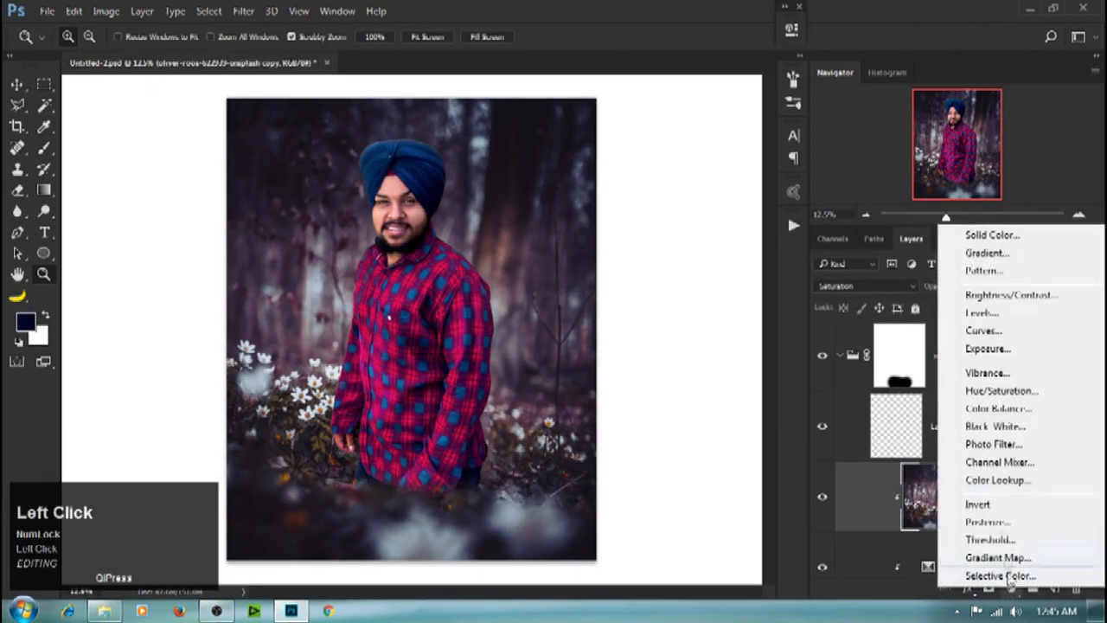
click(990, 295)
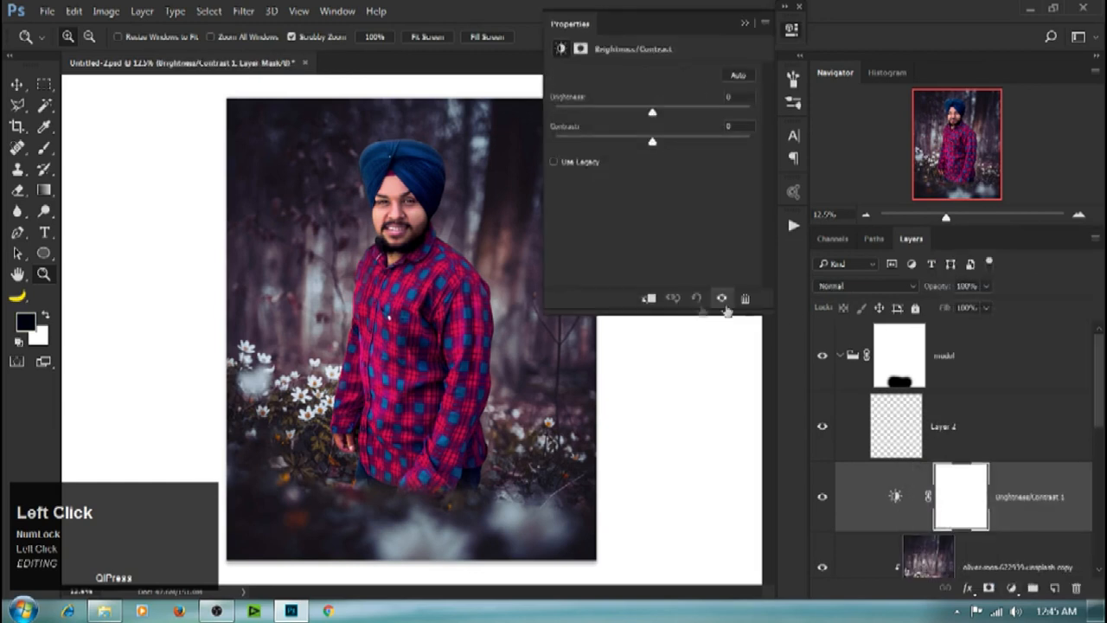
click(649, 298)
drag(655, 110, 679, 111)
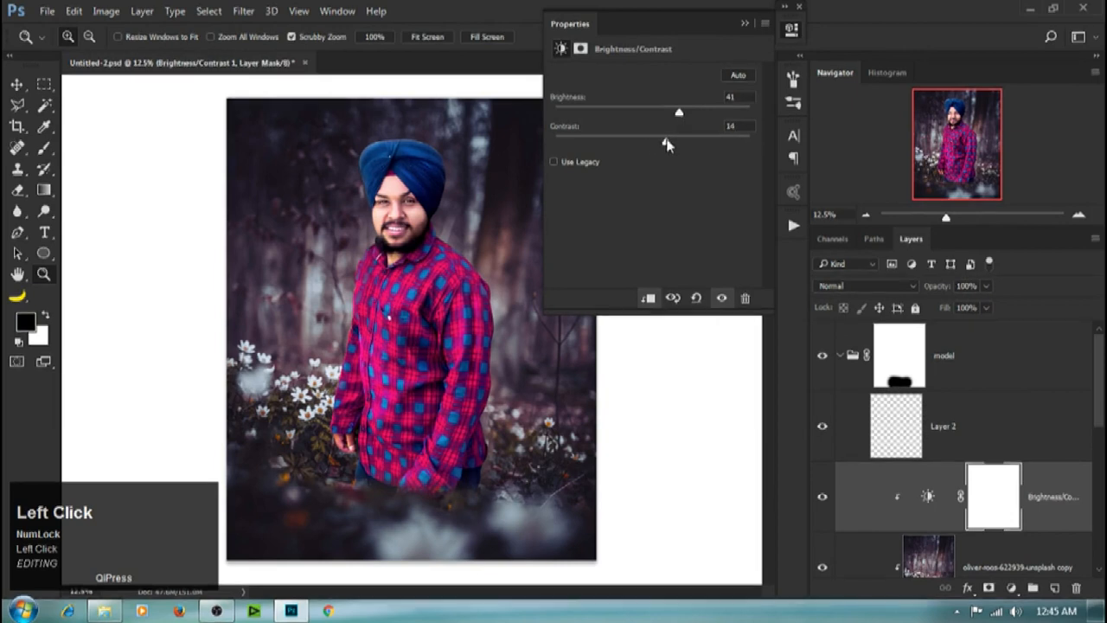
click(745, 23)
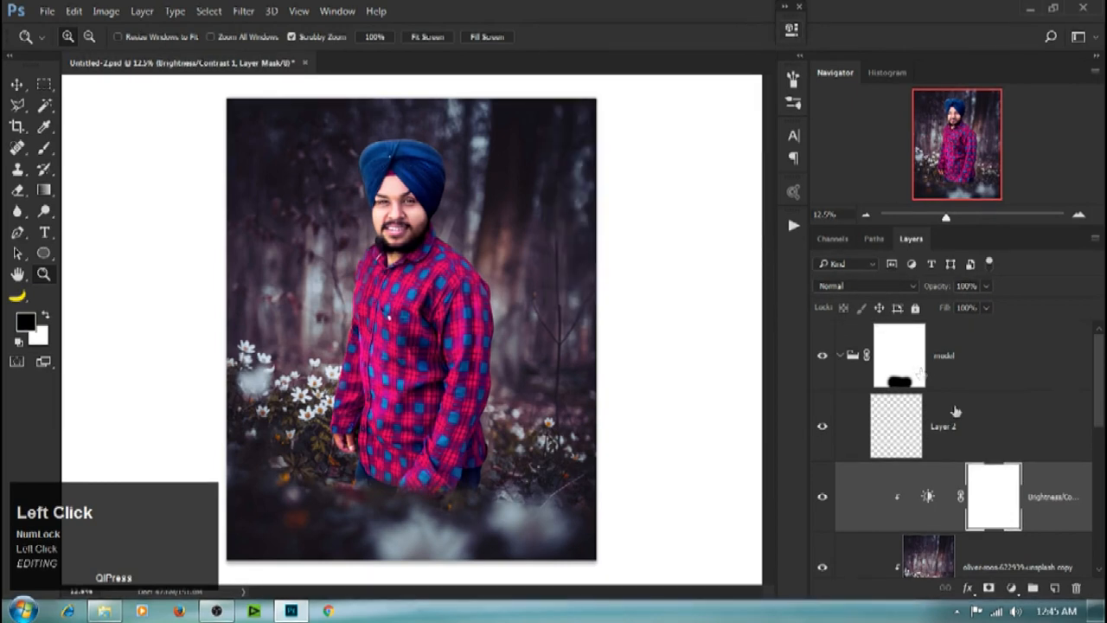
Step: Limit the Brightness/Contrast layer to highlights by splitting the Underlying Layer's black Blend If slider, with its upper half at 255
double_click(1068, 485)
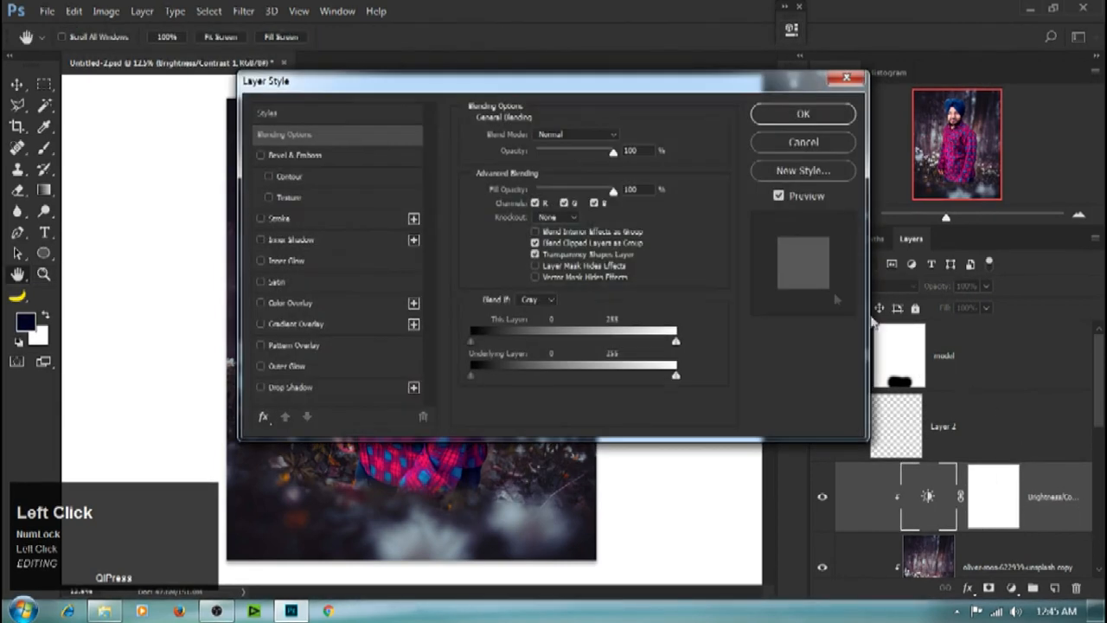
drag(660, 90, 924, 22)
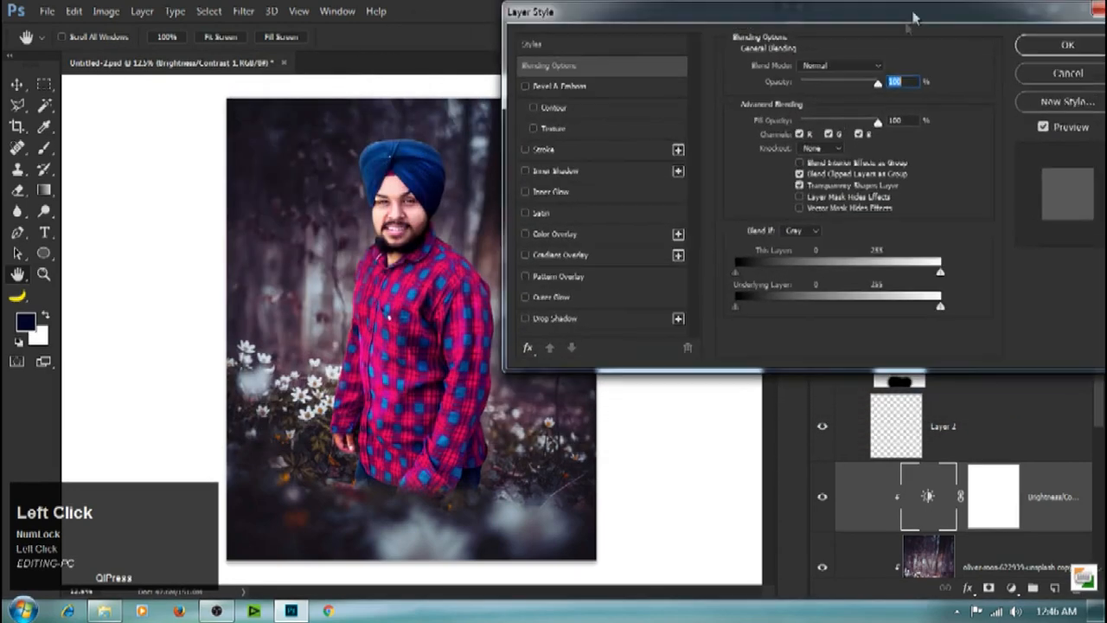
click(739, 308)
drag(770, 308, 947, 292)
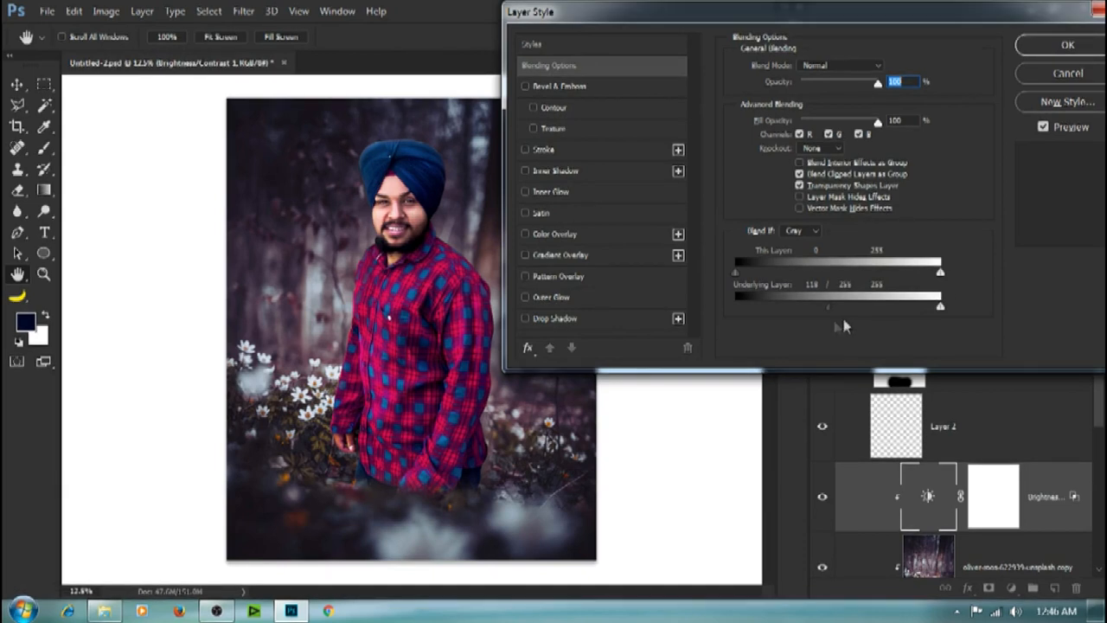
drag(831, 308, 859, 316)
click(1079, 51)
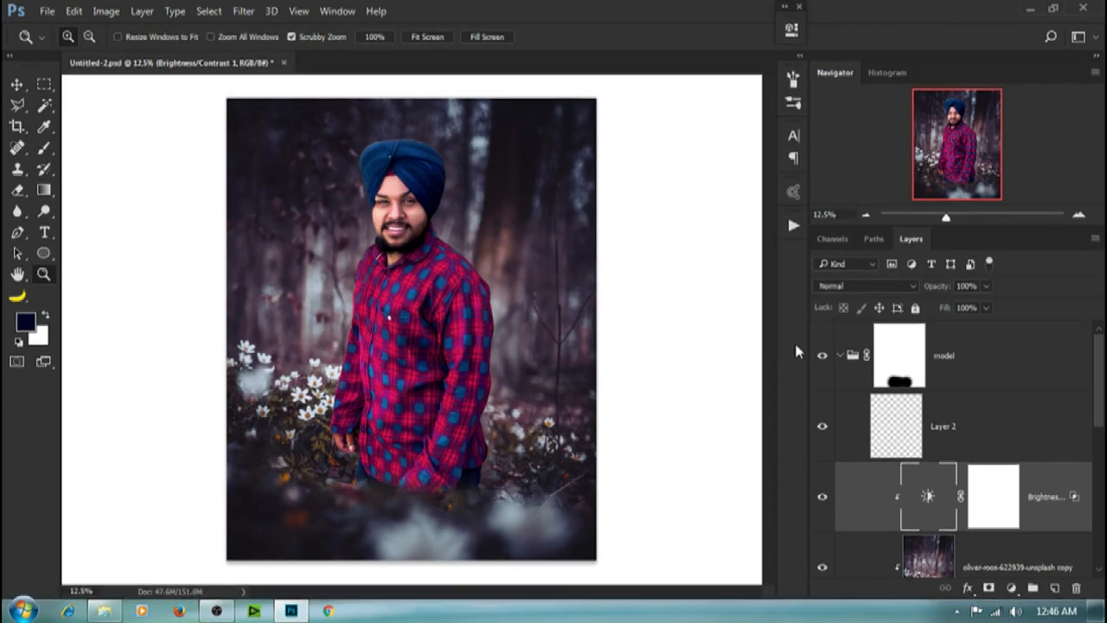
Step: Add a clipped Hue/Saturation adjustment above Brightness/Contrast and raise the saturation of the Blues sampled from the turban
drag(1099, 404, 1097, 431)
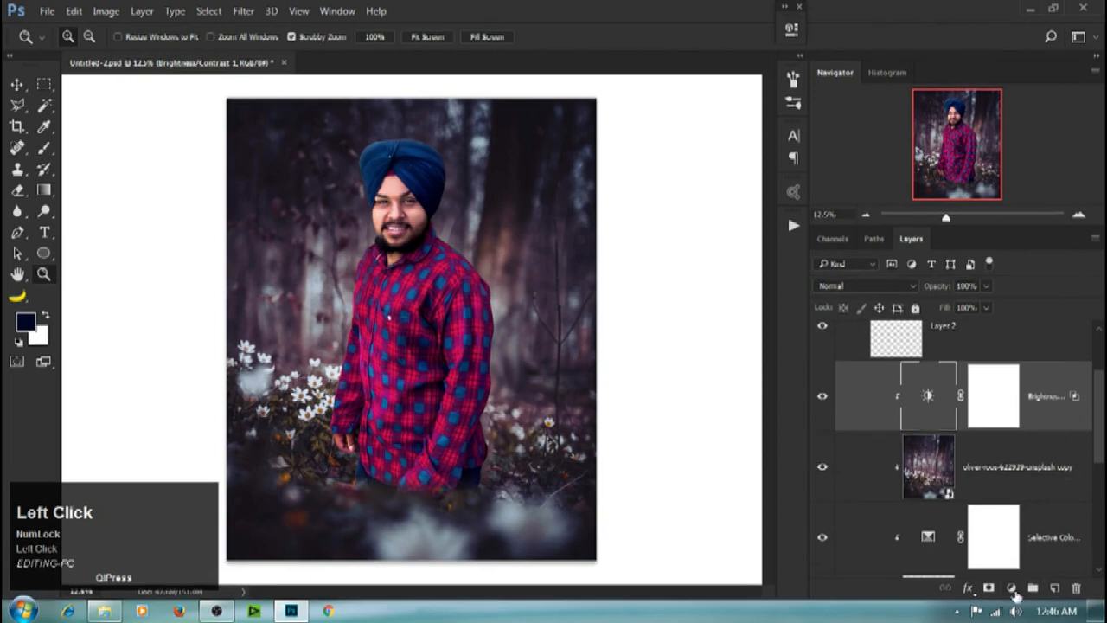
click(1012, 589)
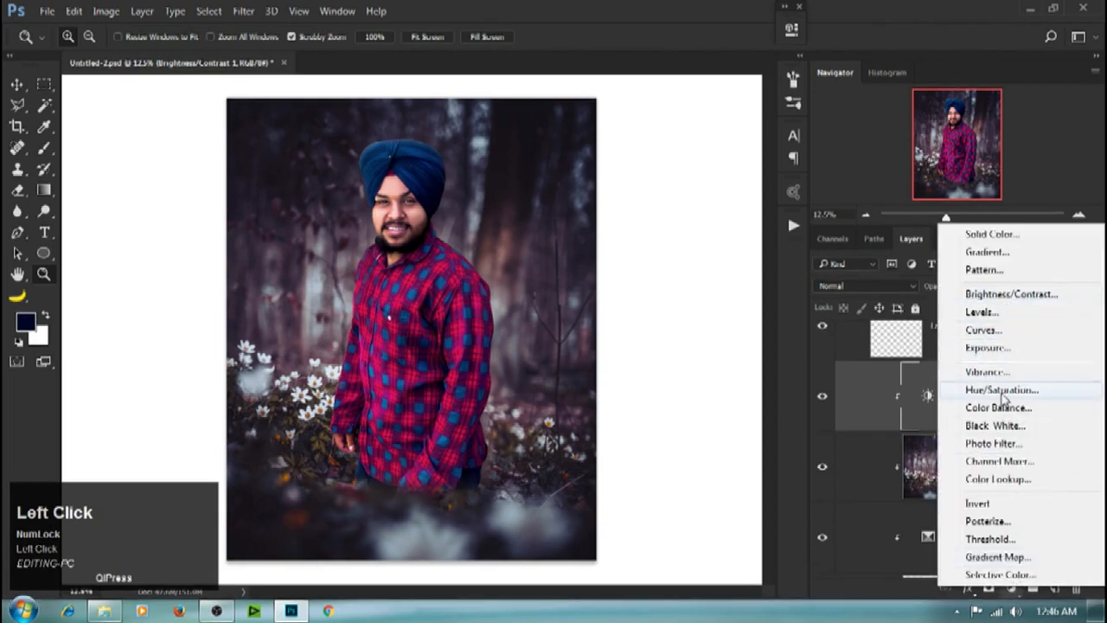
click(1002, 391)
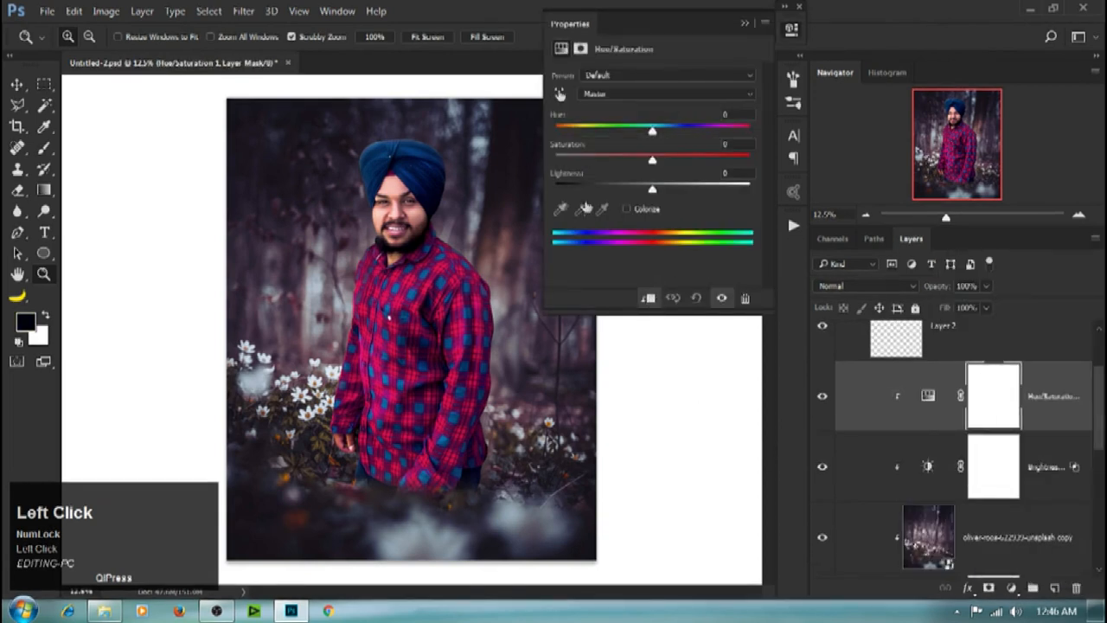
click(560, 95)
click(418, 174)
drag(418, 174, 525, 222)
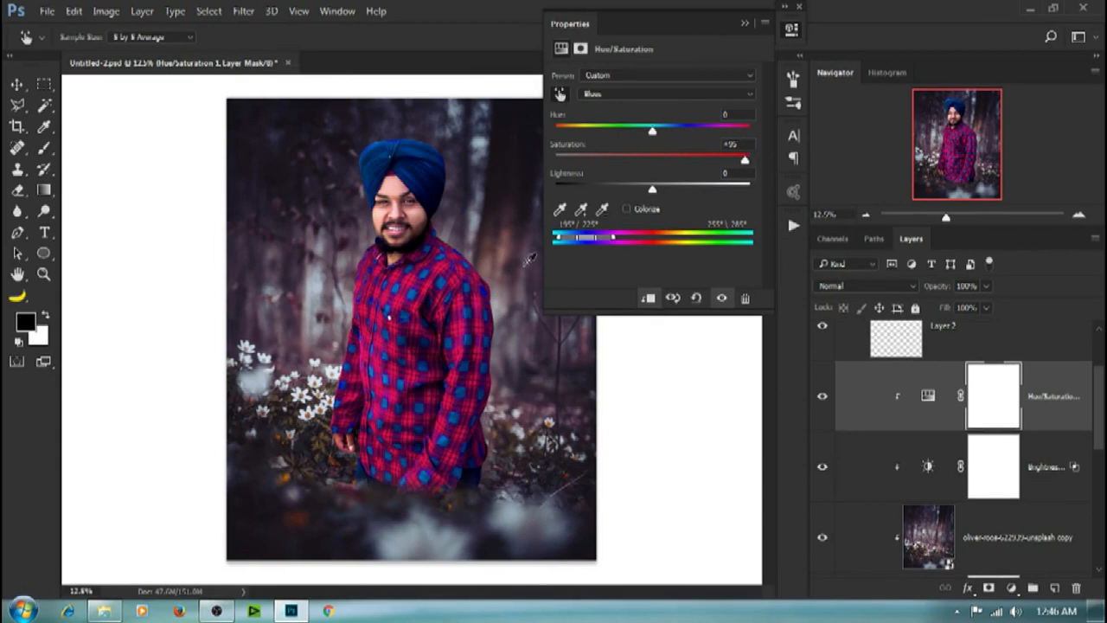
drag(390, 156, 419, 156)
Step: Compare the man's turban and shirt with and without the Hue/Saturation adjustment, up close and in the whole image
key(z)
click(401, 197)
drag(467, 241, 421, 185)
click(744, 23)
click(823, 397)
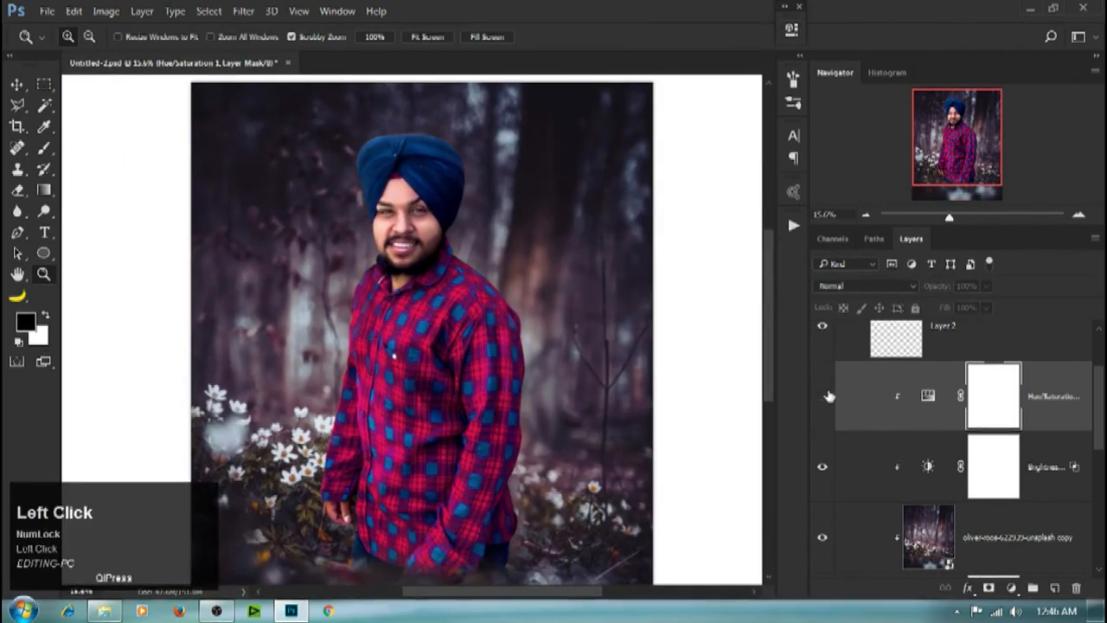
drag(503, 314, 463, 311)
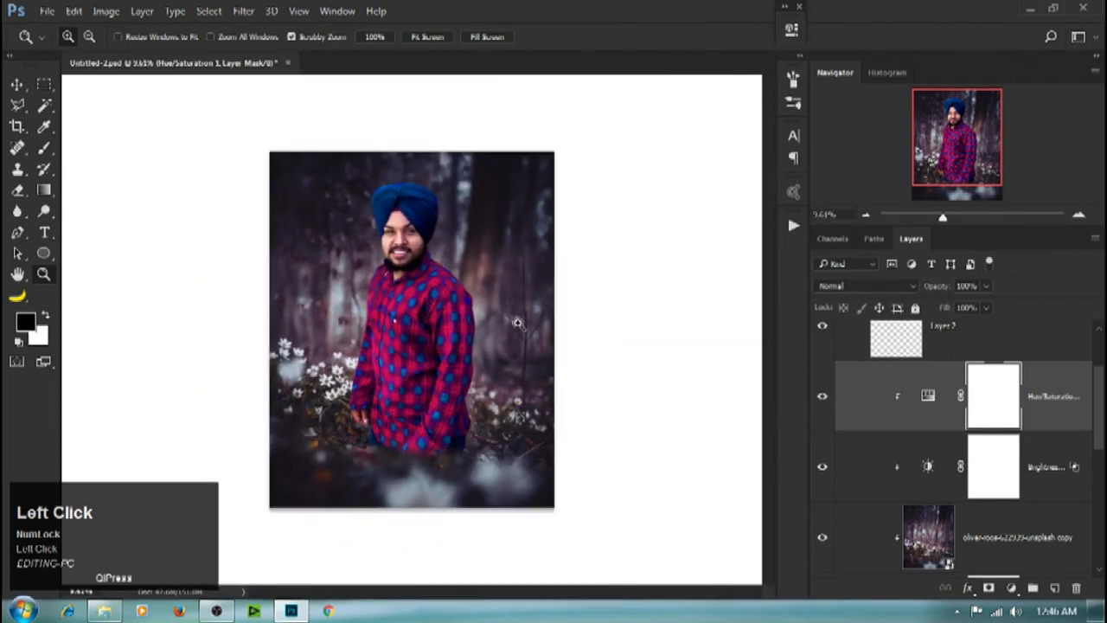
drag(432, 247, 497, 248)
Step: Place the falling autumn leaves PNG as an embedded image above Layer 2
drag(1100, 404, 1100, 395)
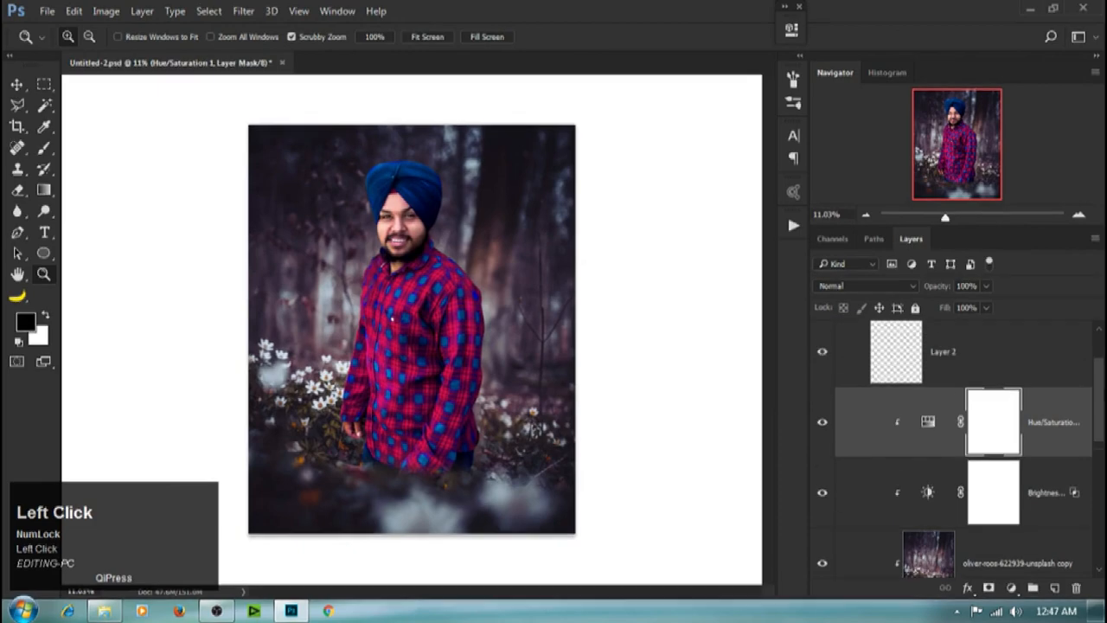
click(957, 367)
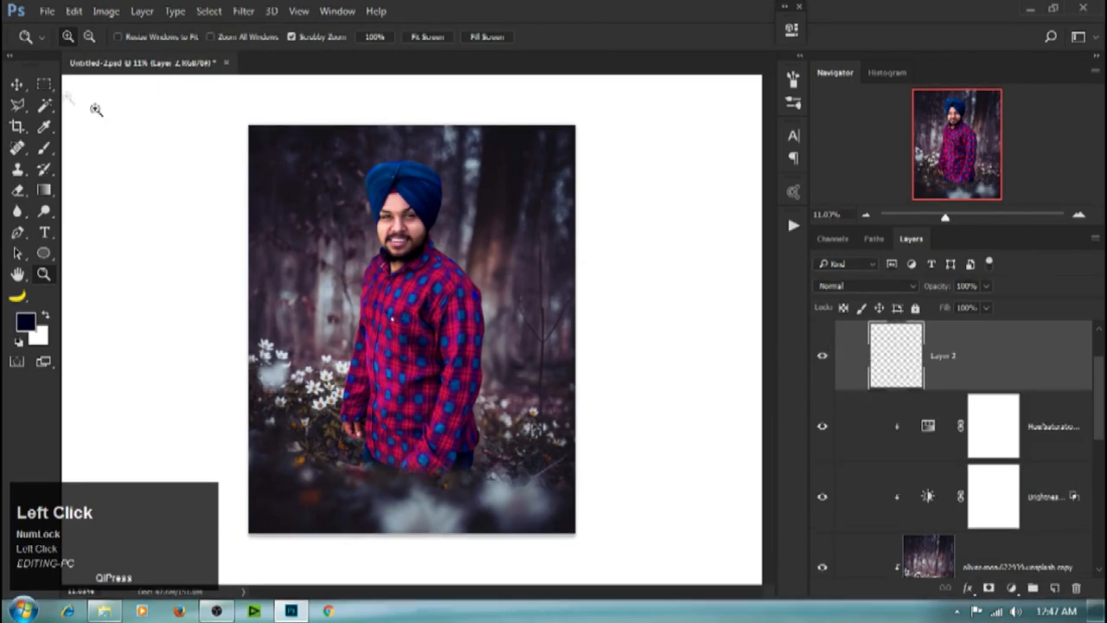
click(46, 12)
click(112, 312)
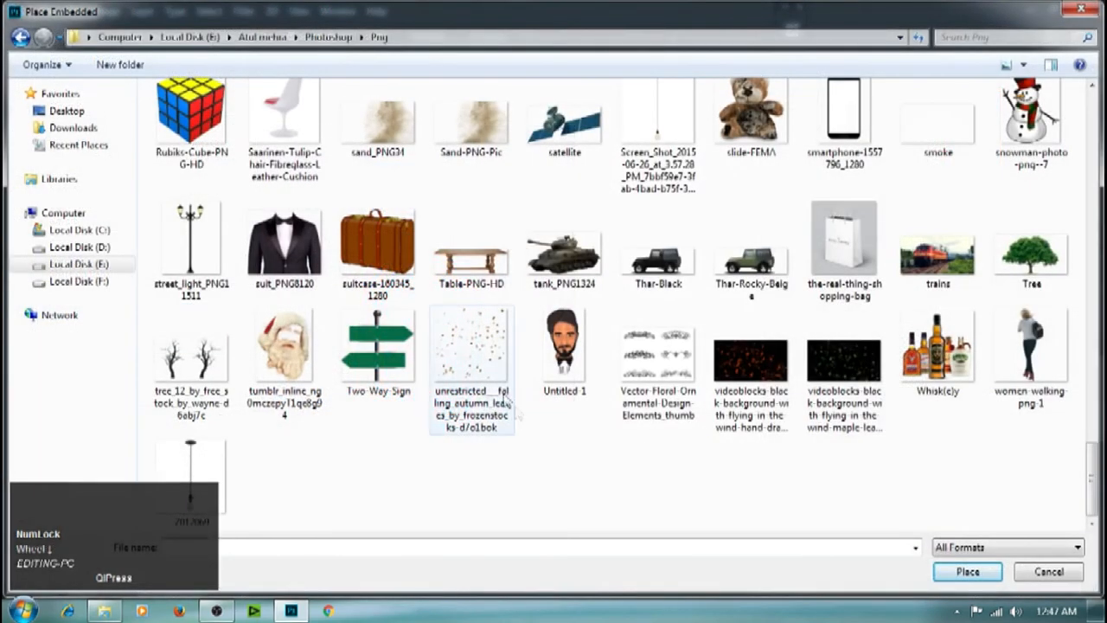
click(475, 380)
click(967, 572)
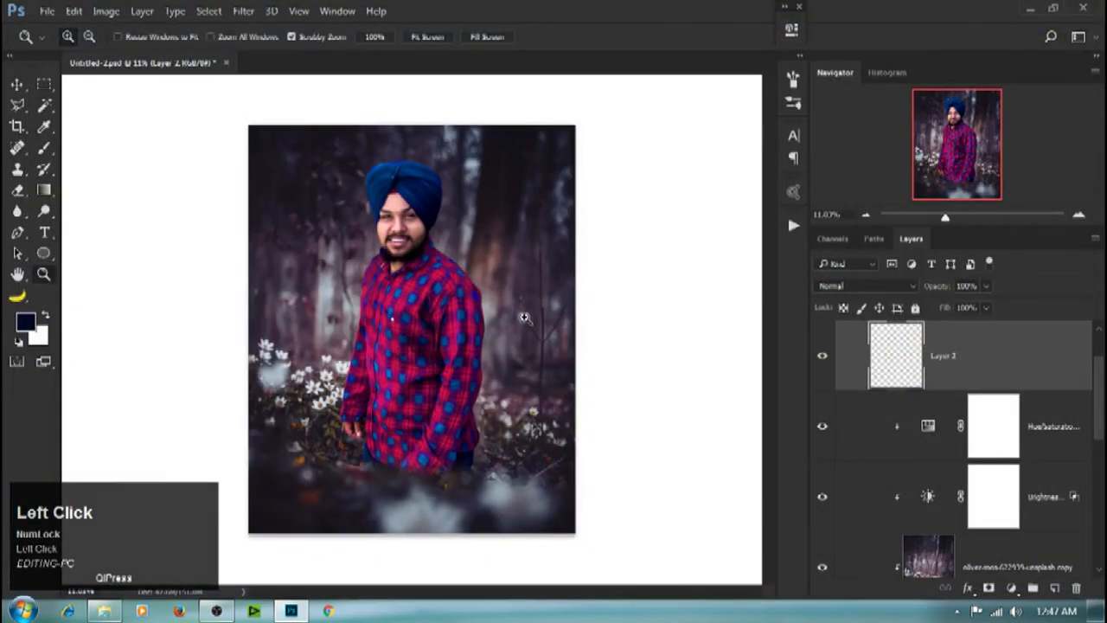
Step: Scale the autumn leaves to about 828% so they cover the picture, and reposition them around the man
drag(456, 286, 793, 37)
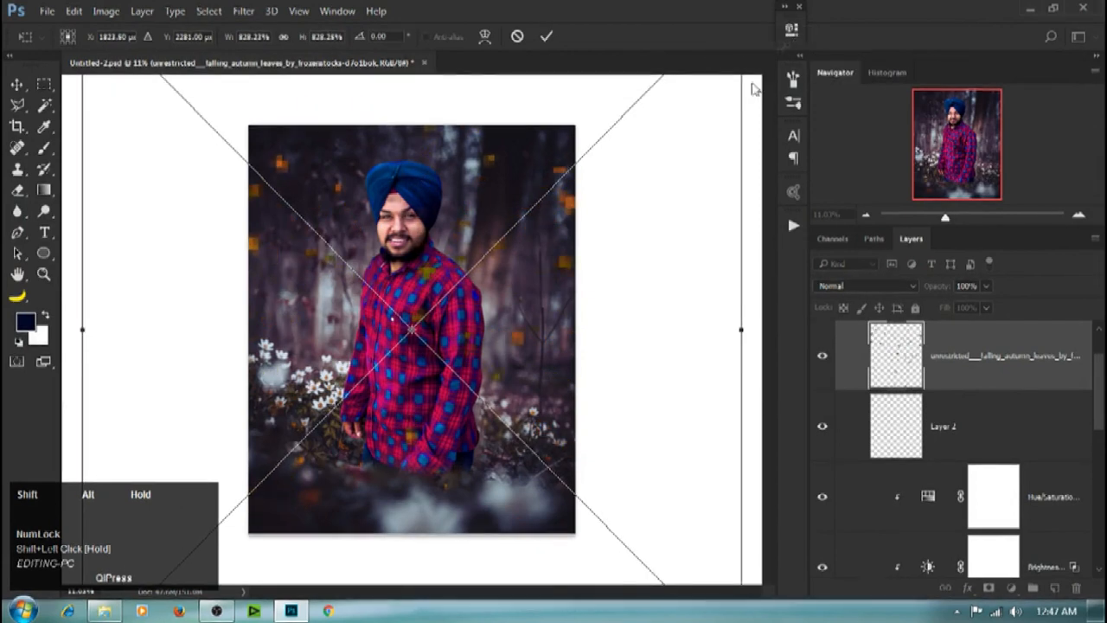
key(Return)
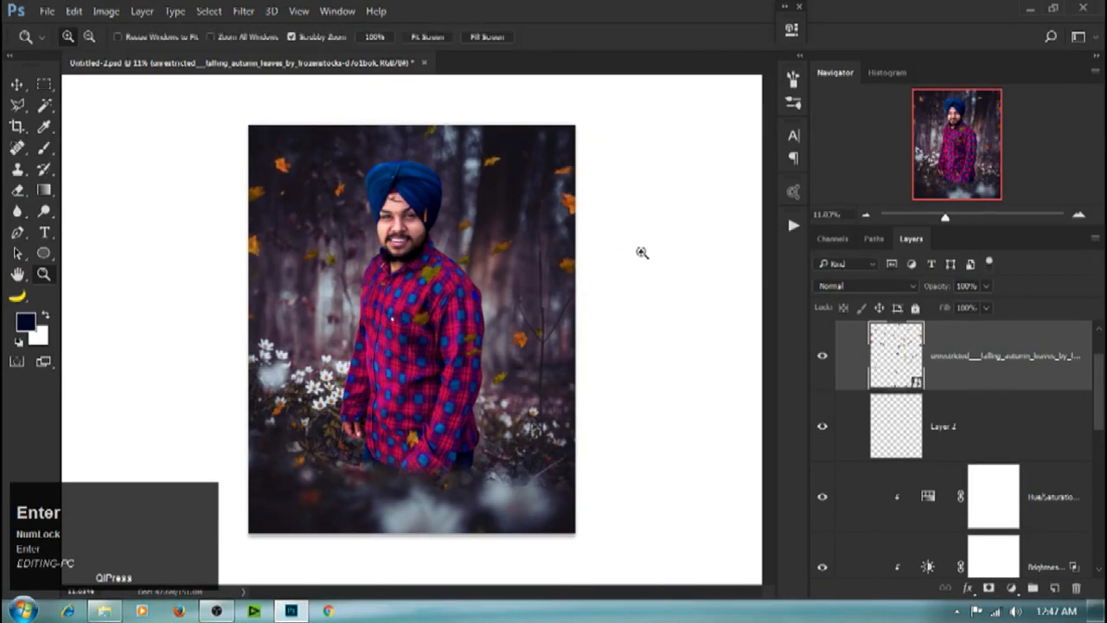
drag(514, 355, 563, 487)
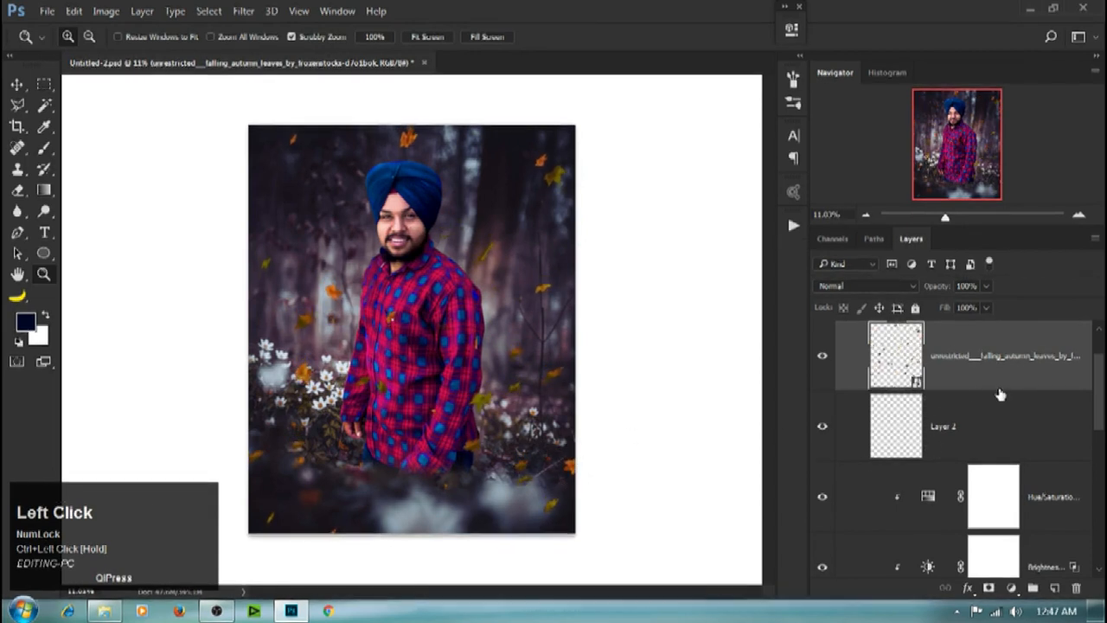
Step: Duplicate the autumn leaves layer beneath the man, directly above the forest background, and scale the copy down to about 376%
drag(1016, 378, 946, 451)
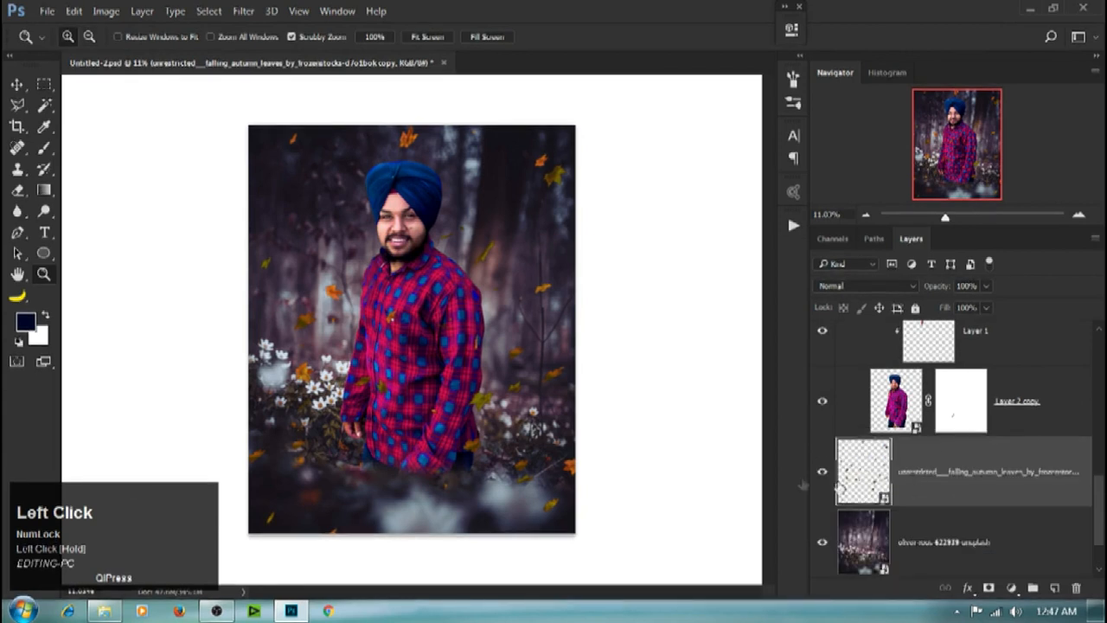
drag(353, 294, 285, 294)
key(ctrl+t)
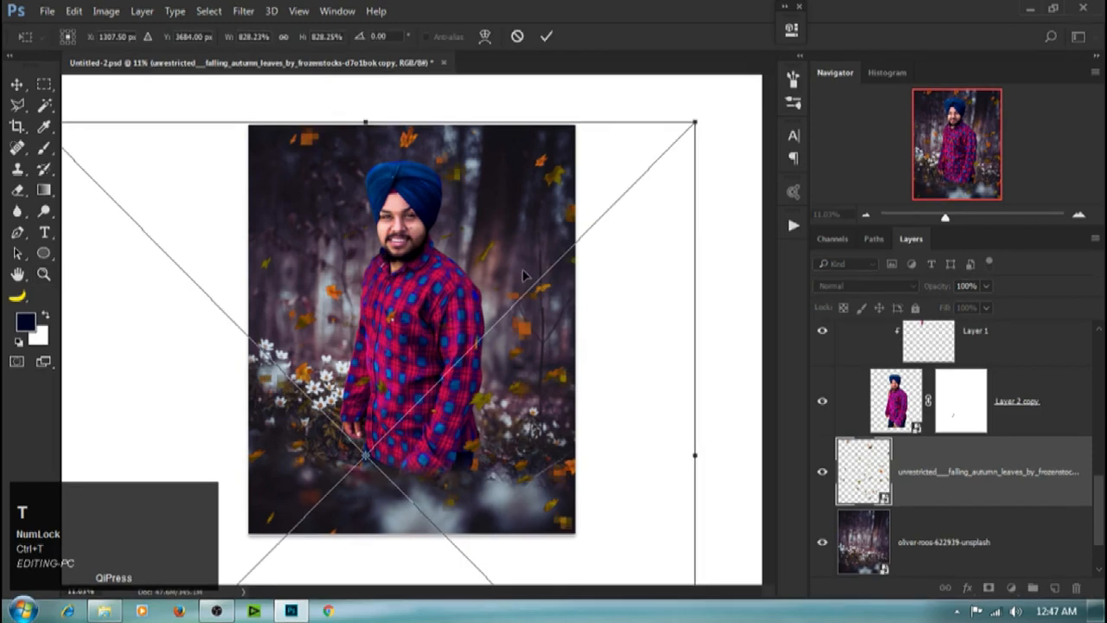
scroll(699, 164, down, 1)
drag(668, 138, 570, 241)
drag(509, 313, 475, 282)
drag(566, 162, 509, 232)
drag(400, 312, 435, 269)
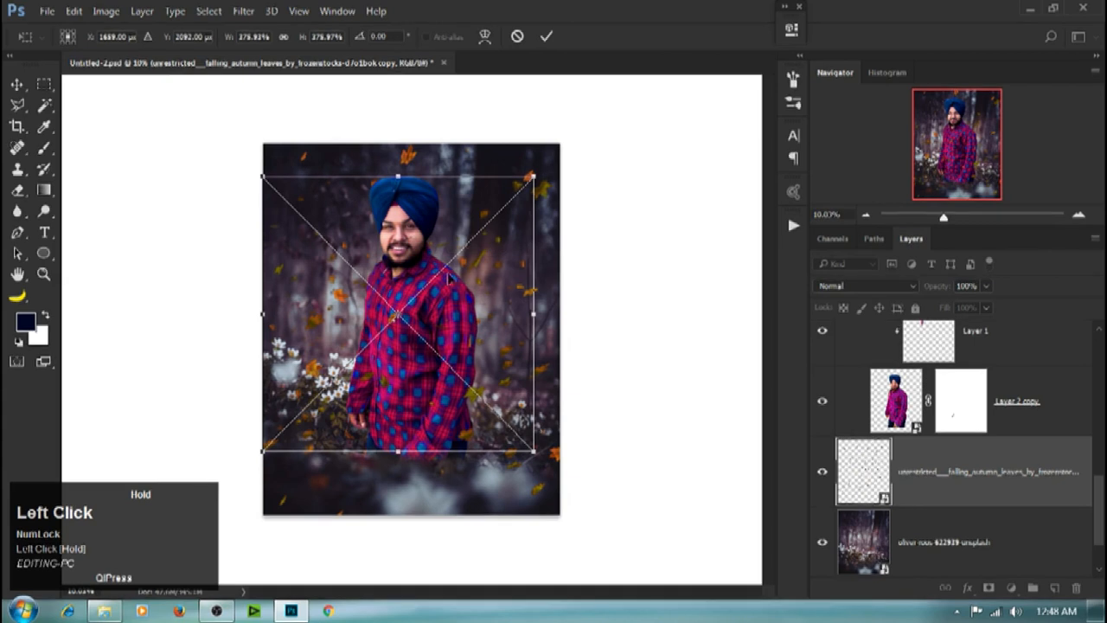
key(Return)
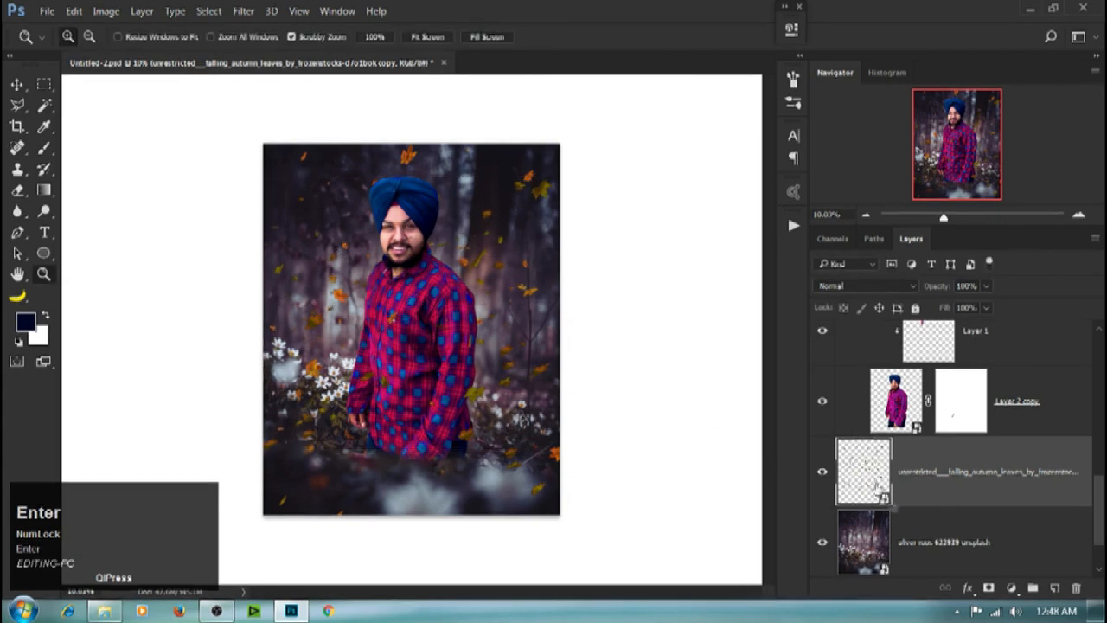
Step: Apply a Gaussian Blur with a radius of 10.0 pixels to the leaves copy behind the man
click(243, 10)
mouse_move(389, 189)
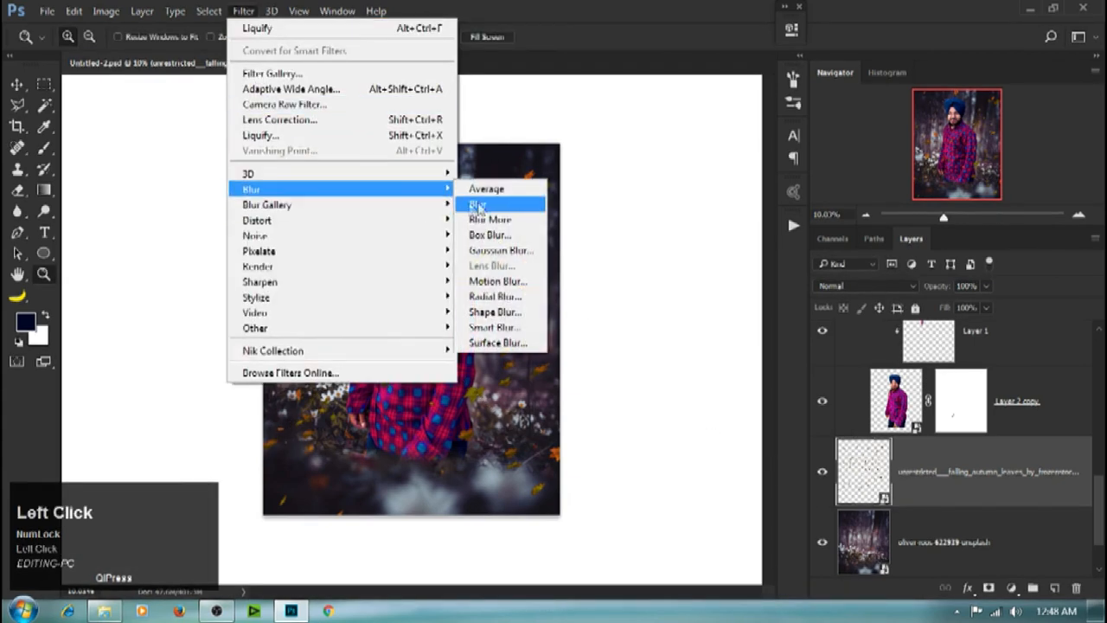
click(497, 250)
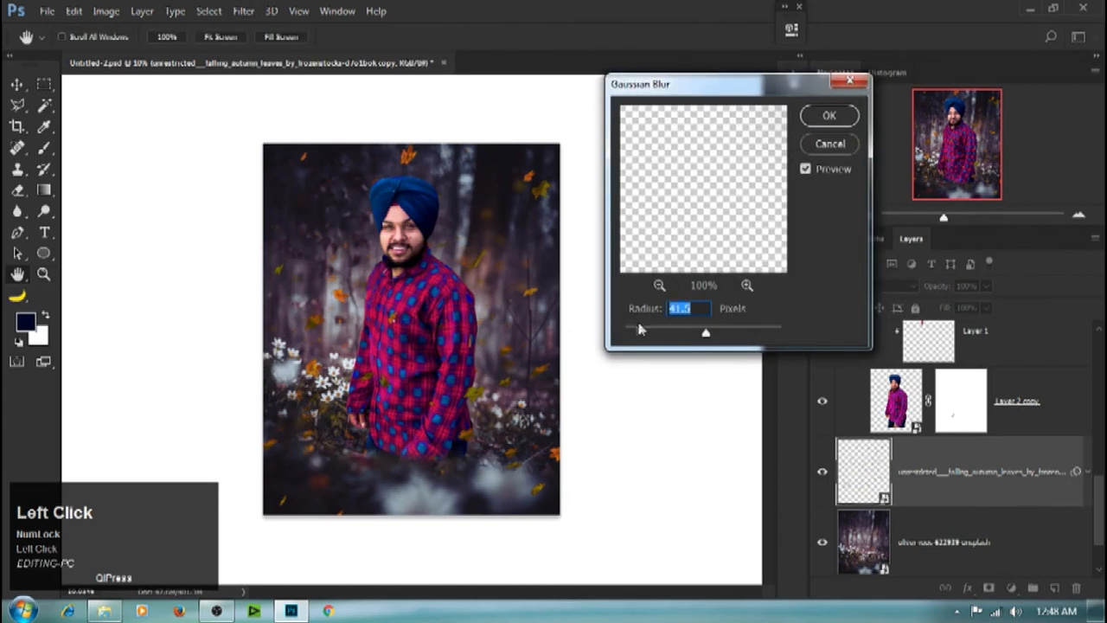
drag(667, 330, 689, 336)
click(829, 115)
key(z)
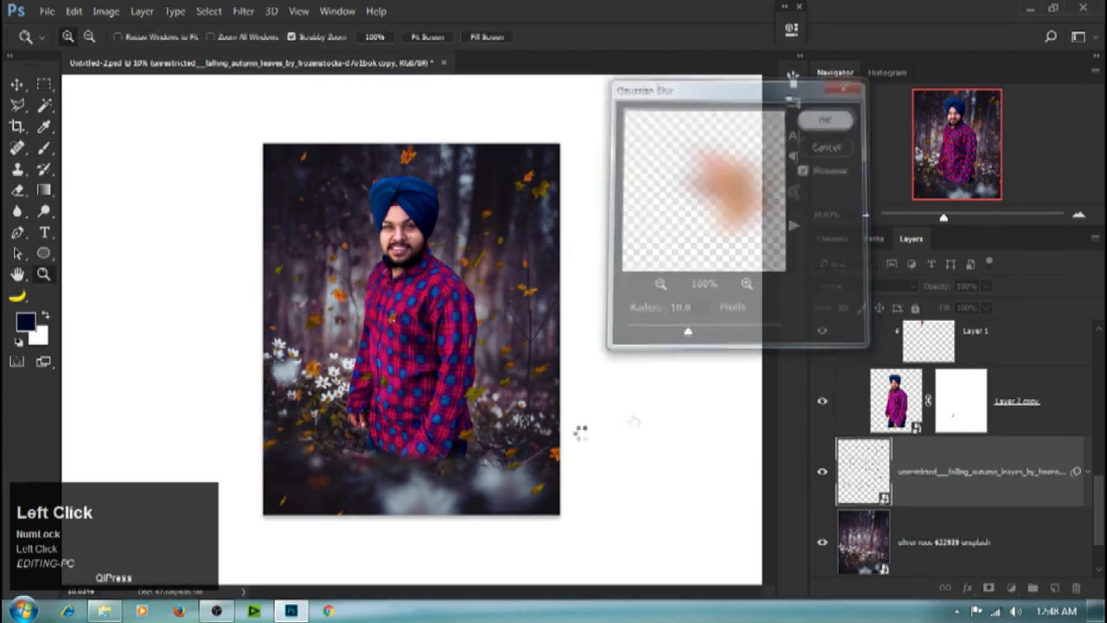
right_click(400, 289)
click(416, 304)
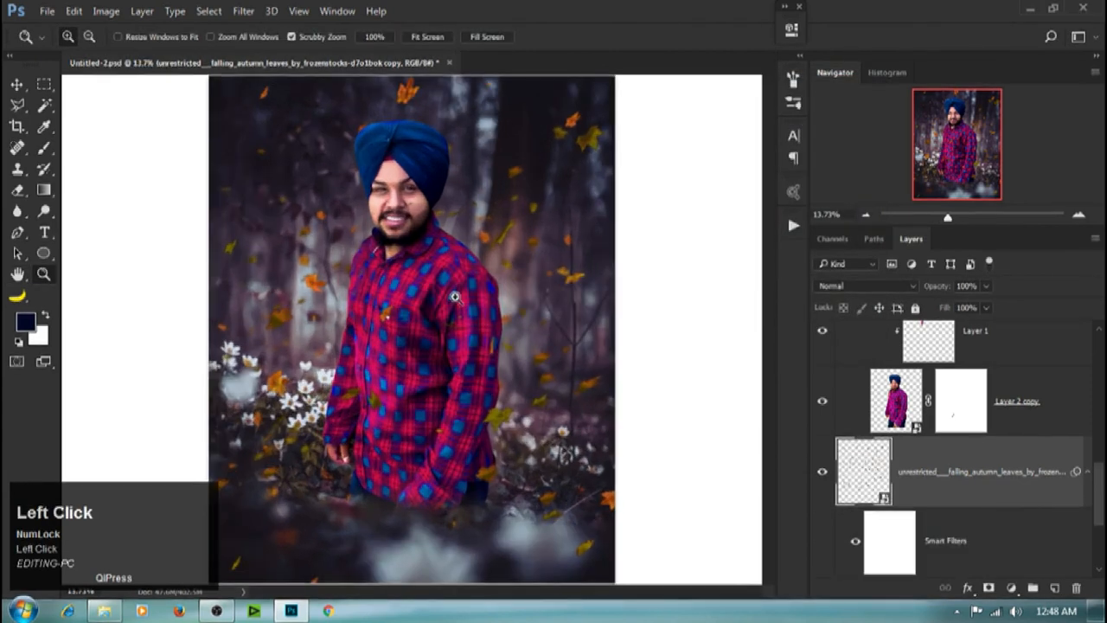
Step: Add a Hue/Saturation adjustment clipped to the front autumn leaves layer inside the model group
scroll(931, 474, up, 3)
scroll(962, 478, down, 5)
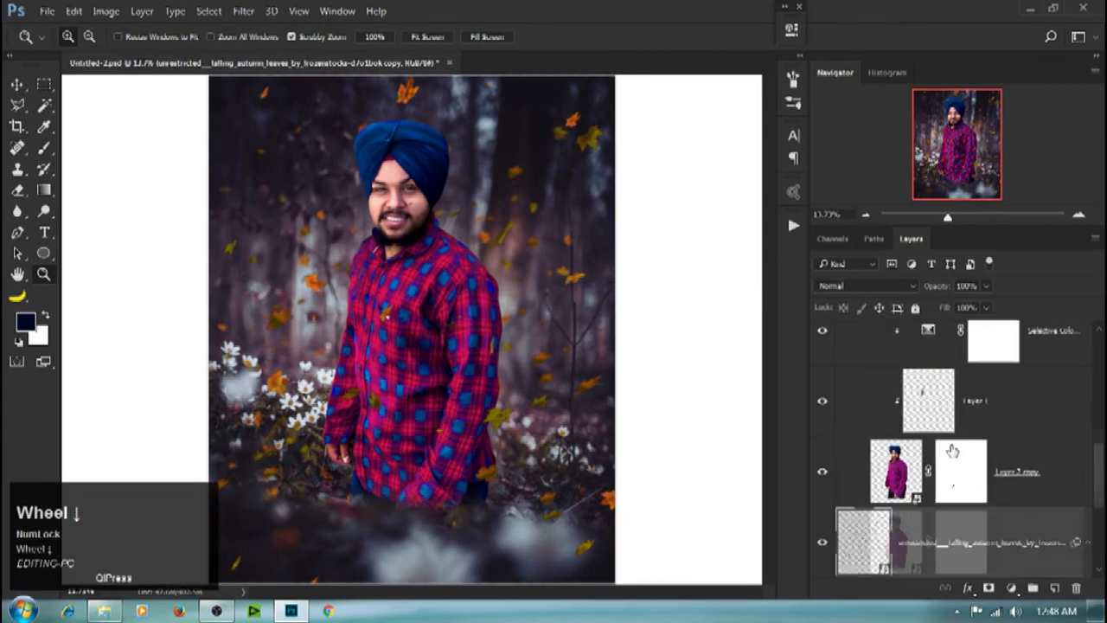
scroll(959, 479, up, 5)
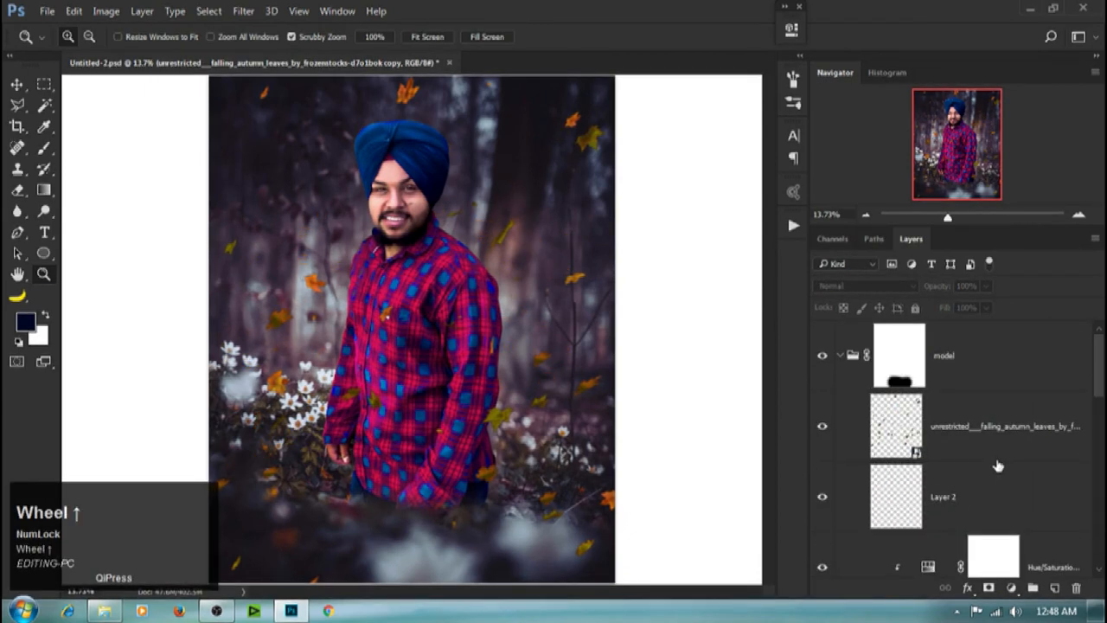
click(953, 438)
click(1011, 588)
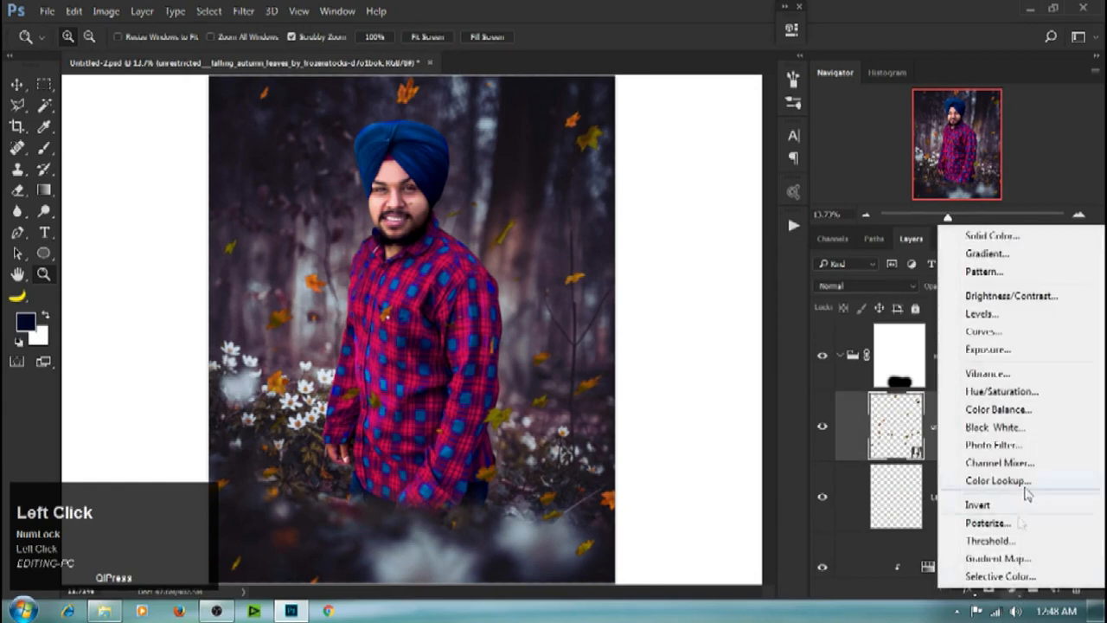
click(1011, 392)
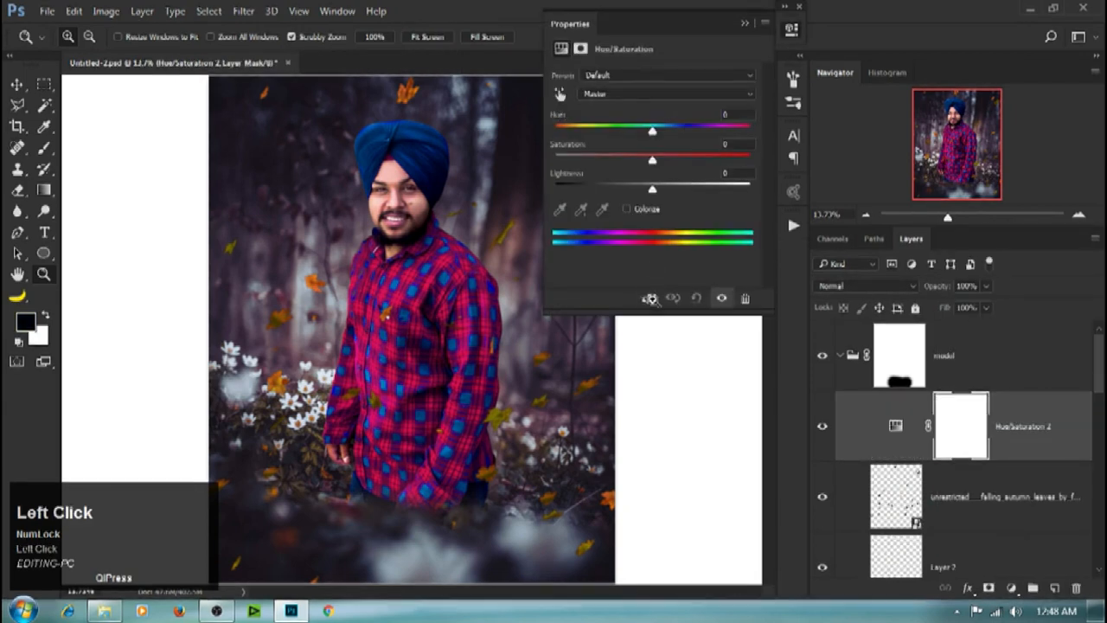
click(650, 298)
Step: Recolour the front leaves red with hue -29 and saturation +100, and fine-tune their lightness
drag(653, 130, 659, 130)
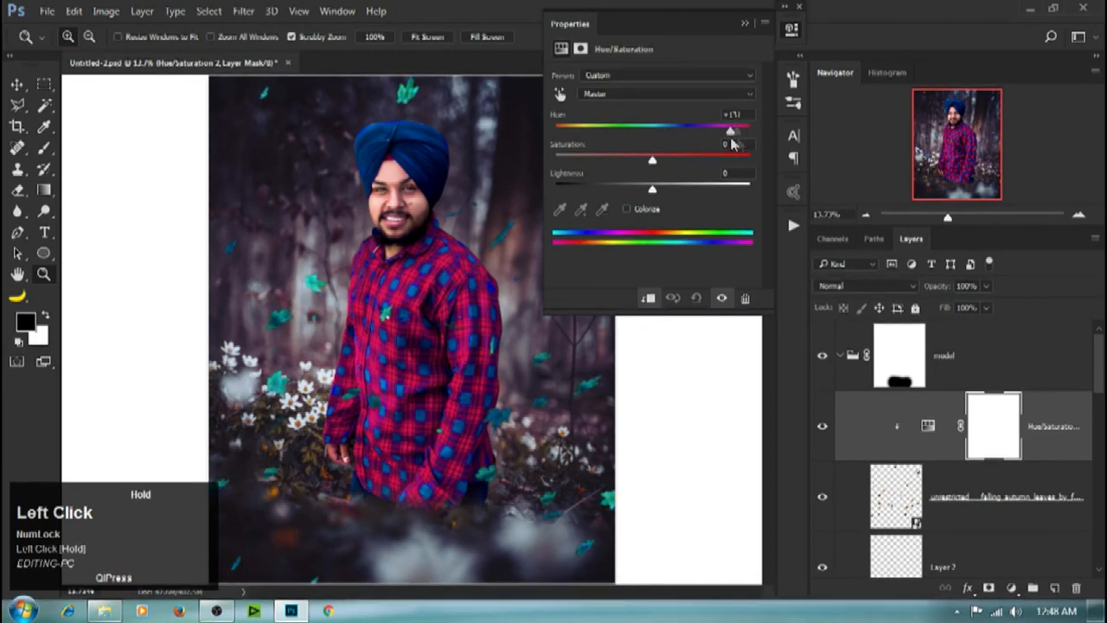
drag(735, 145, 606, 142)
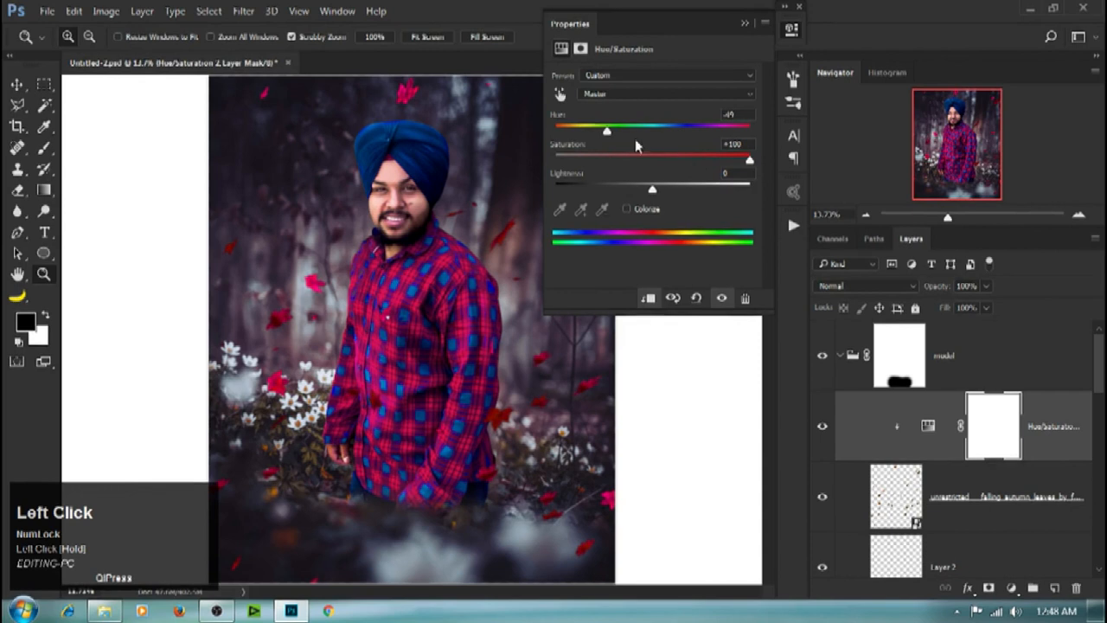
drag(593, 139, 639, 152)
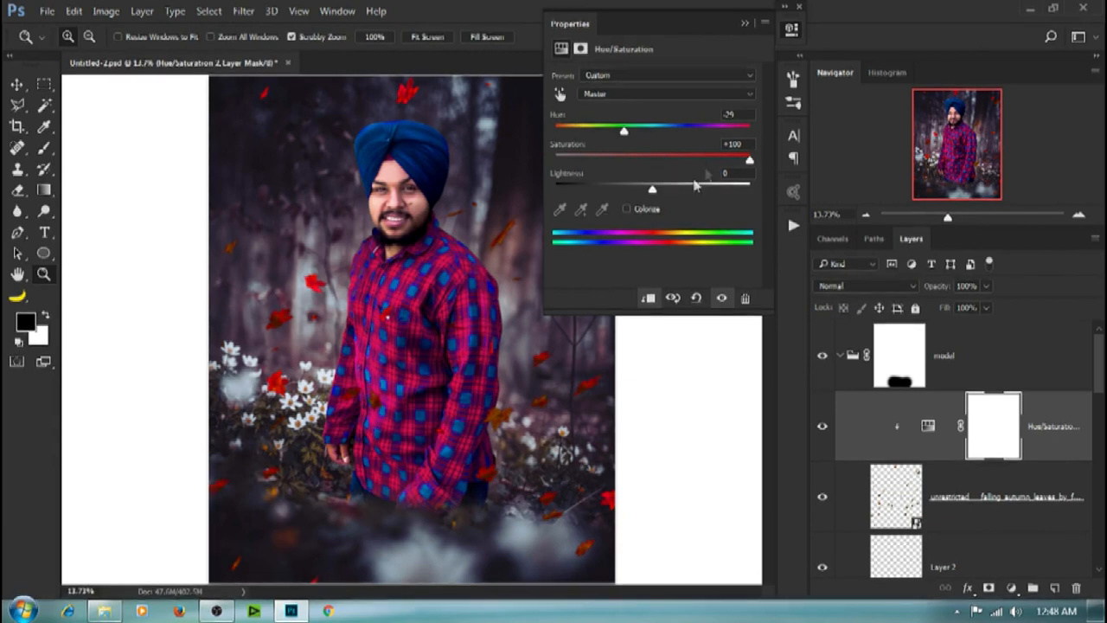
mouse_move(653, 189)
mouse_down()
mouse_move(668, 193)
mouse_move(641, 191)
mouse_up()
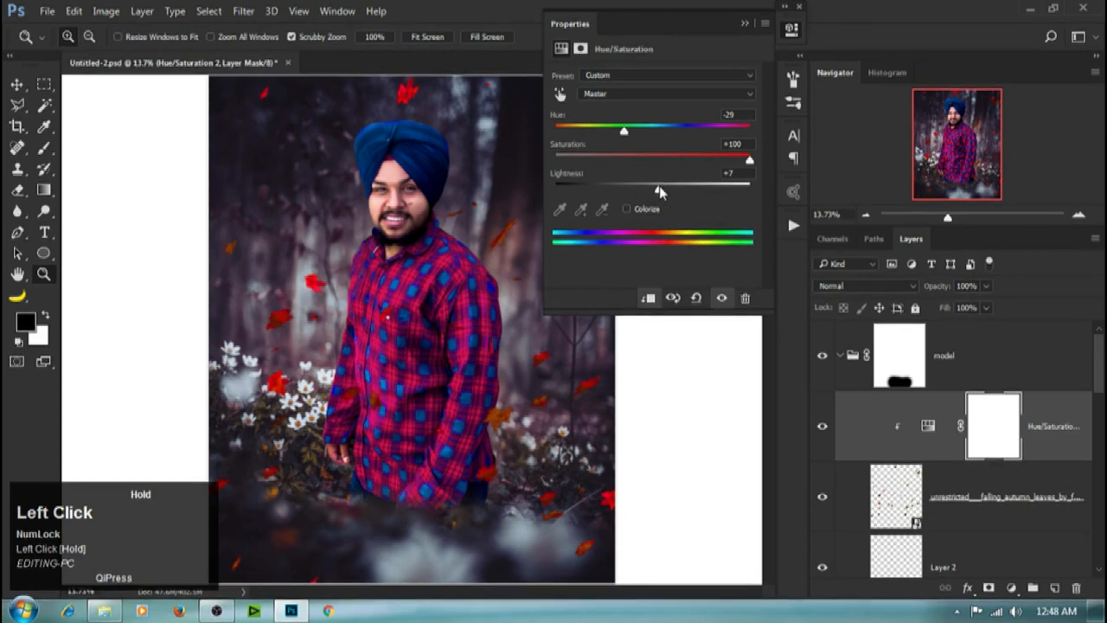
click(744, 24)
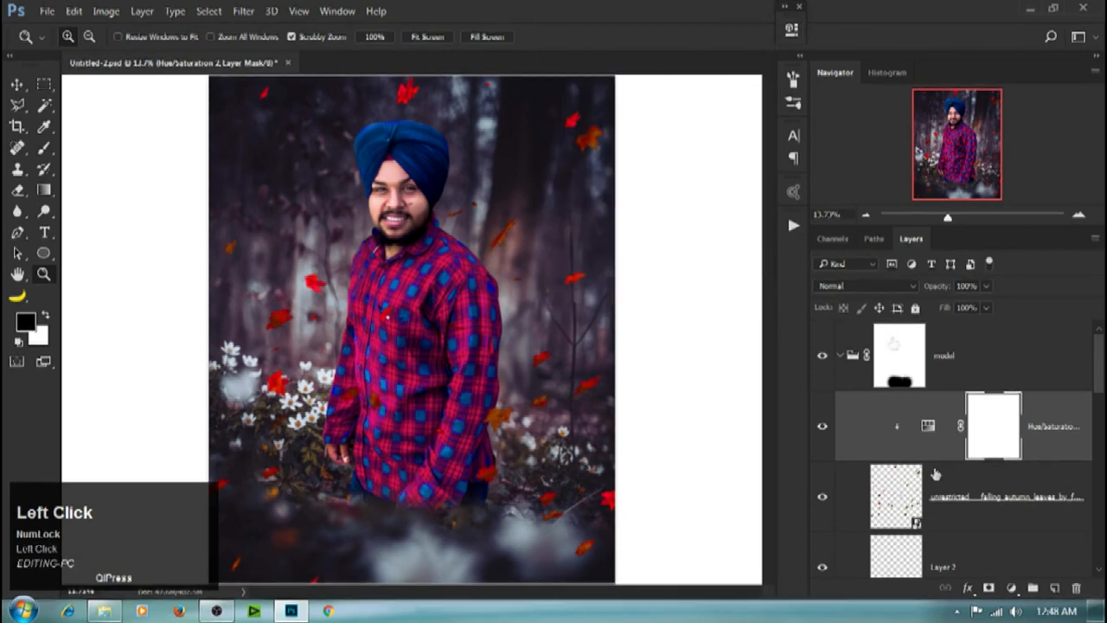
Step: Group the front leaves with their Hue/Saturation adjustment, scale the group to about 191% and reposition the enlarged leaves around the man
ctrl+click(1001, 522)
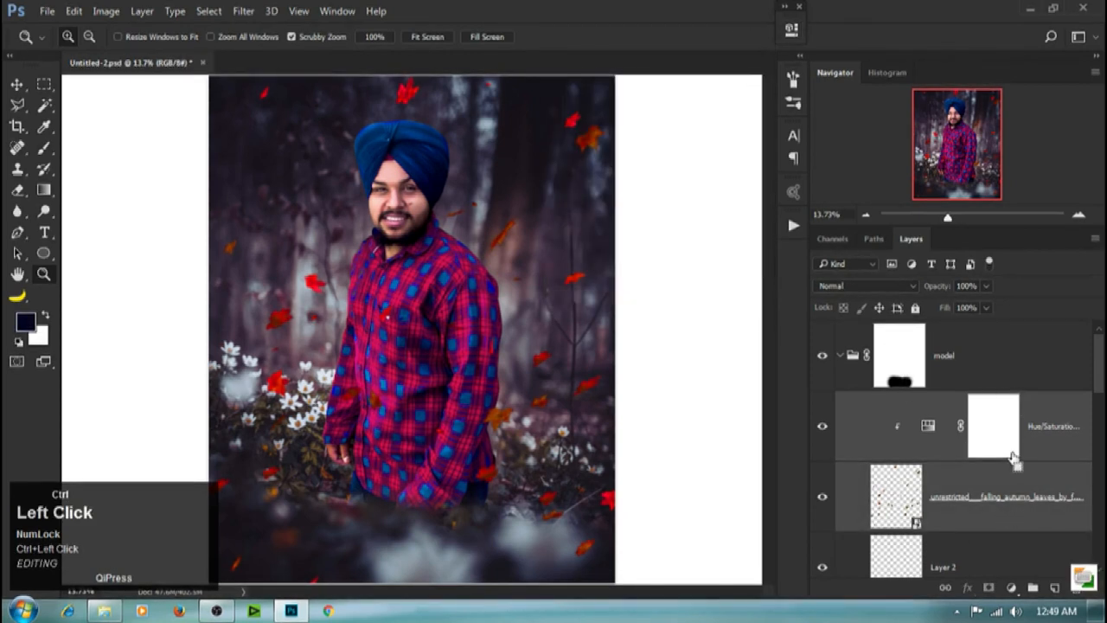
key(ctrl+g)
key(ctrl+t)
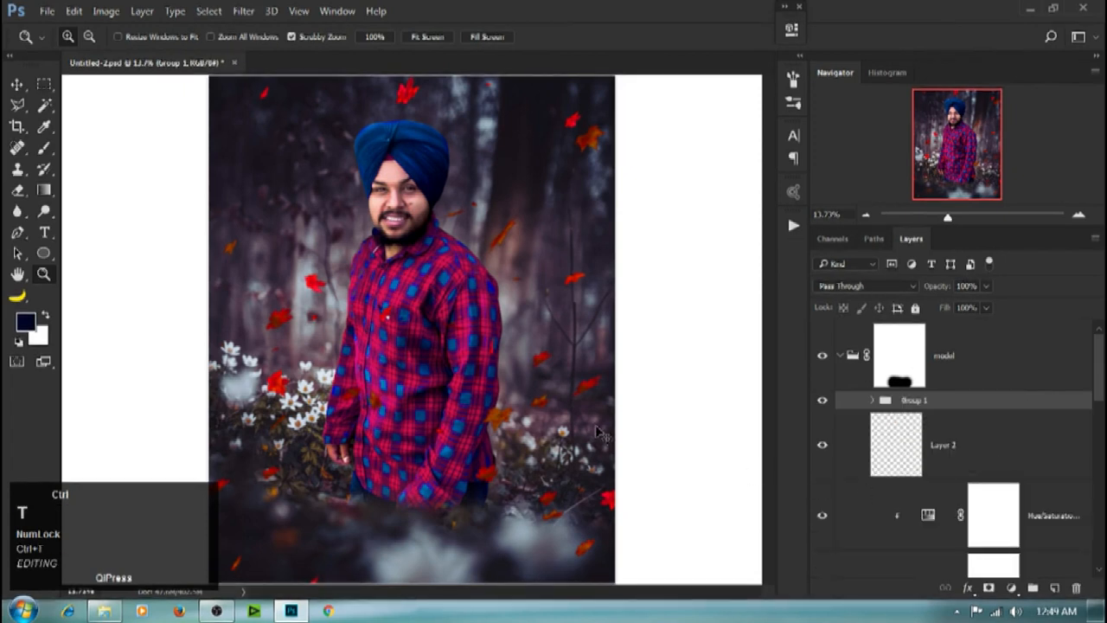
scroll(456, 304, down, 3)
alt+shift+click(629, 206)
drag(629, 206, 811, 38)
drag(478, 418, 472, 482)
key(Return)
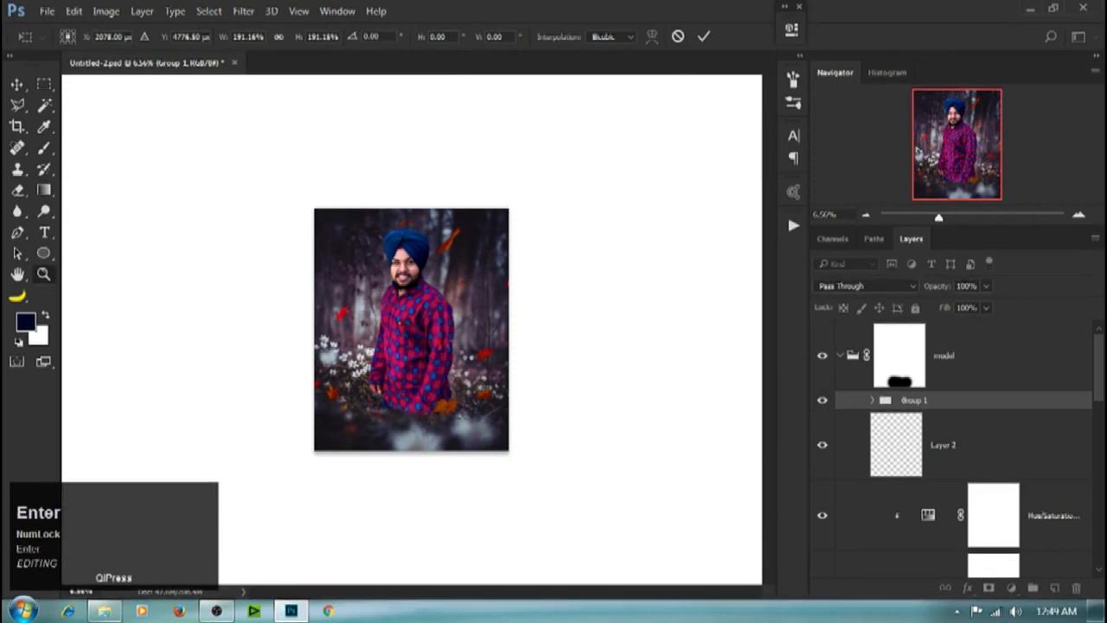
drag(403, 293, 464, 303)
right_click(465, 303)
click(502, 304)
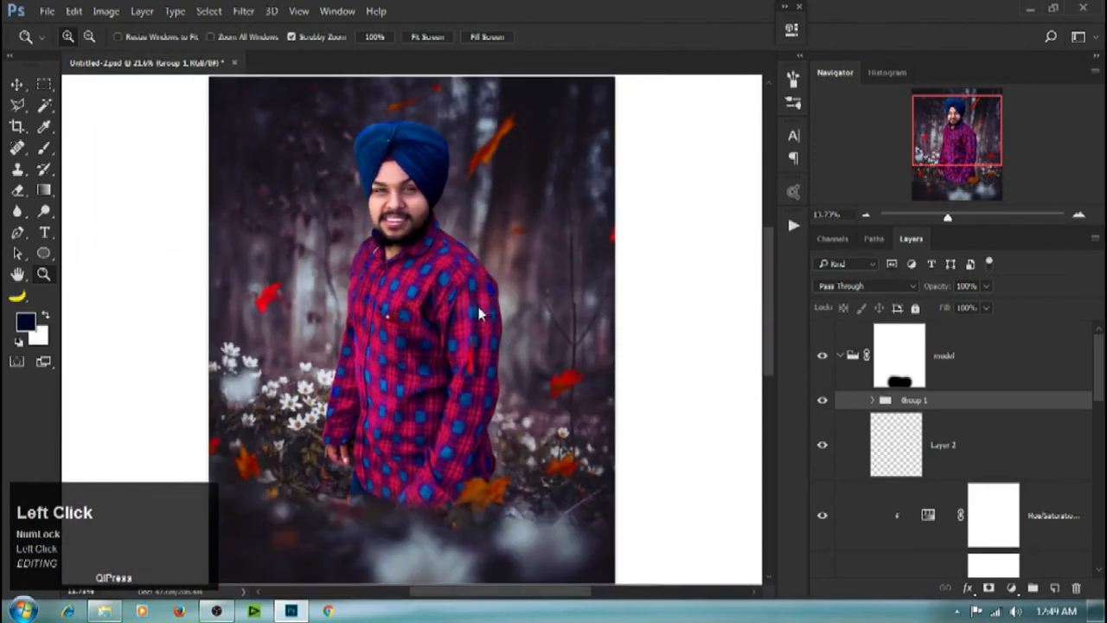
Step: Copy the leaves' Hue/Saturation adjustment to just above the blurred back leaves, show that leaves layer and clip the copy to it
scroll(559, 355, down, 1)
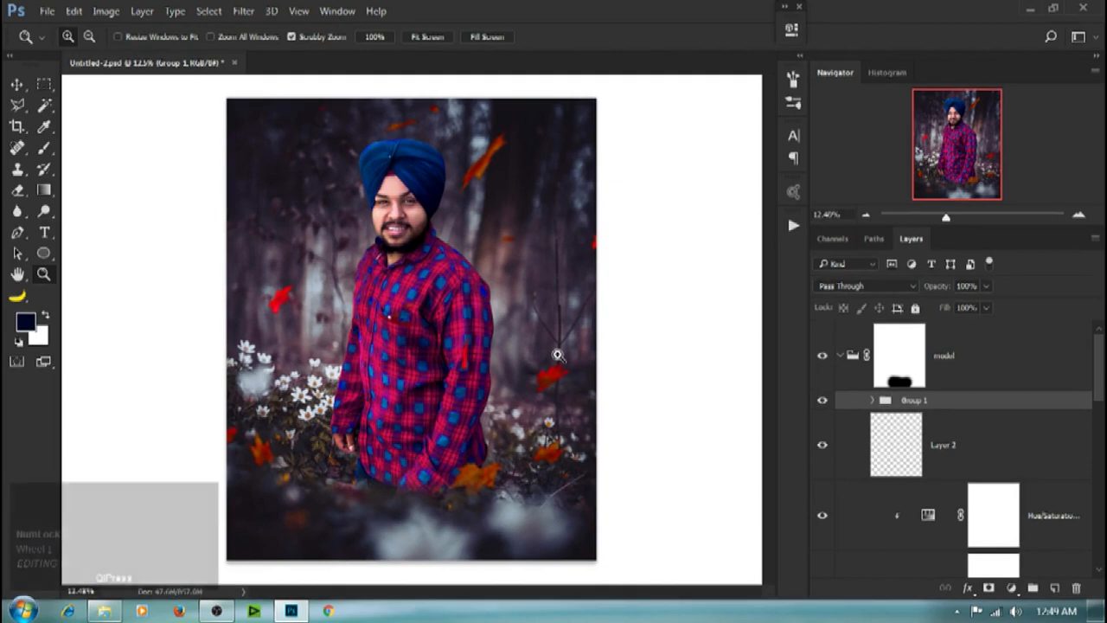
scroll(558, 355, down, 1)
scroll(960, 424, down, 3)
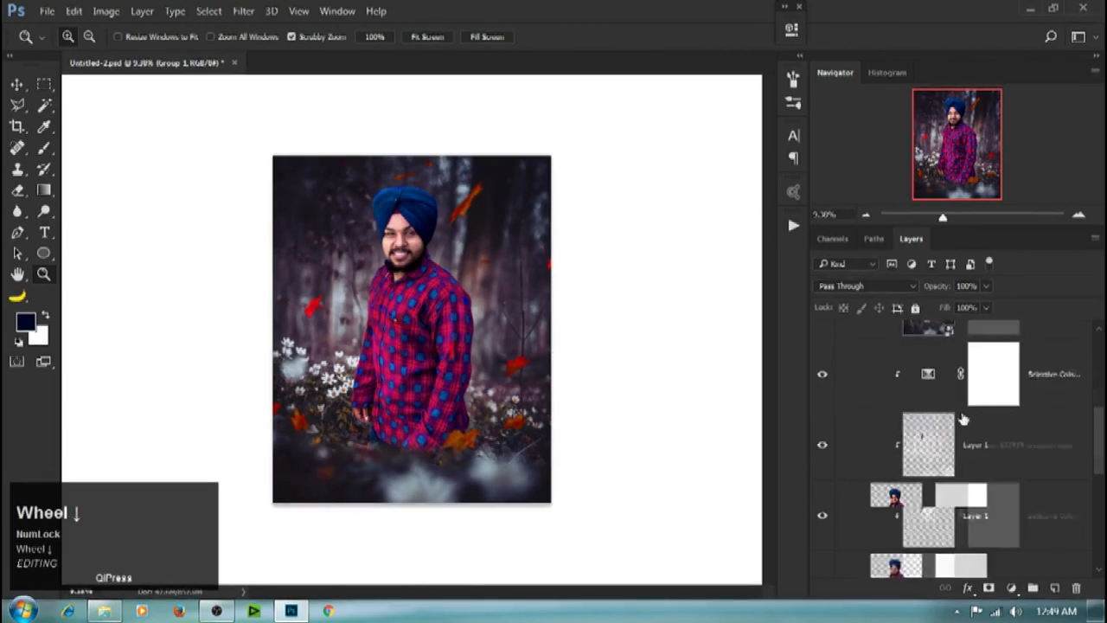
scroll(960, 424, up, 3)
click(872, 400)
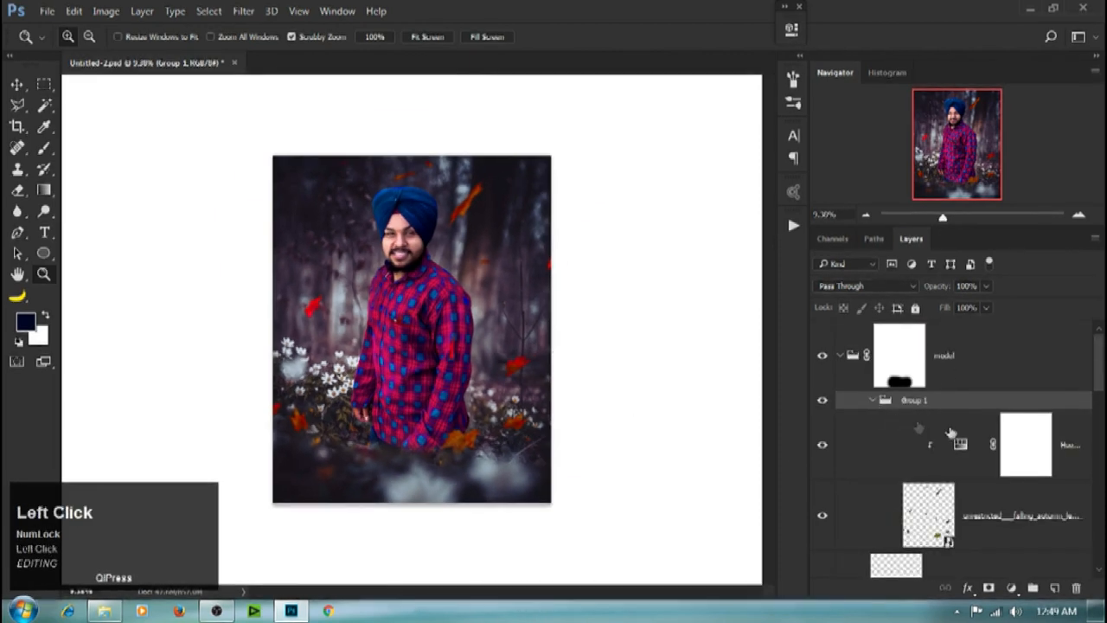
click(955, 445)
drag(945, 431, 943, 363)
drag(946, 312, 947, 476)
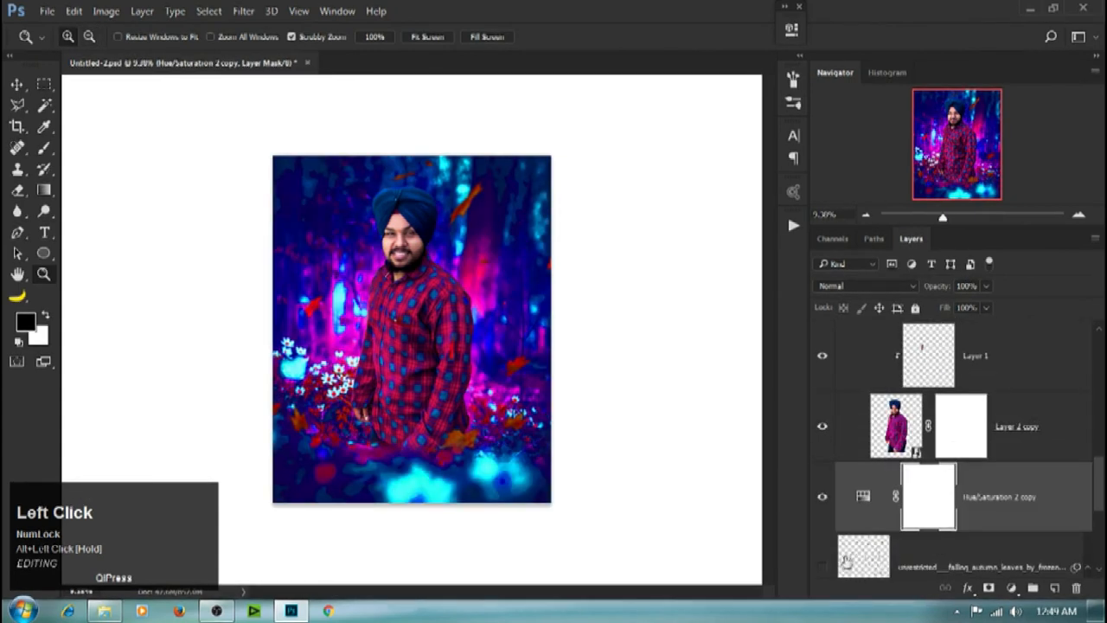
scroll(857, 539, down, 2)
click(823, 427)
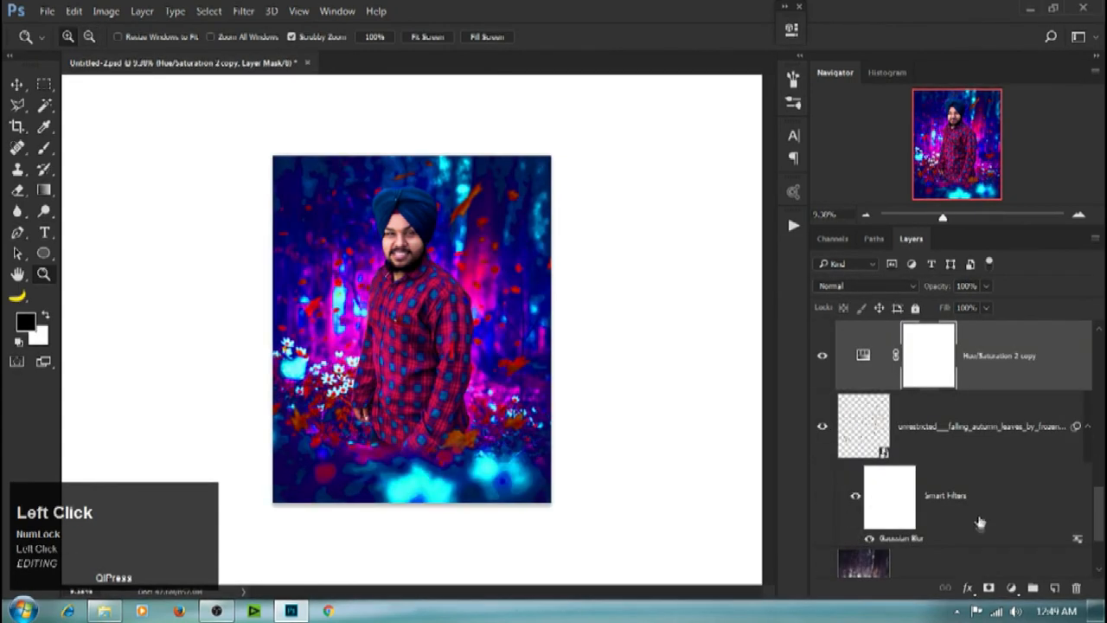
alt+click(859, 385)
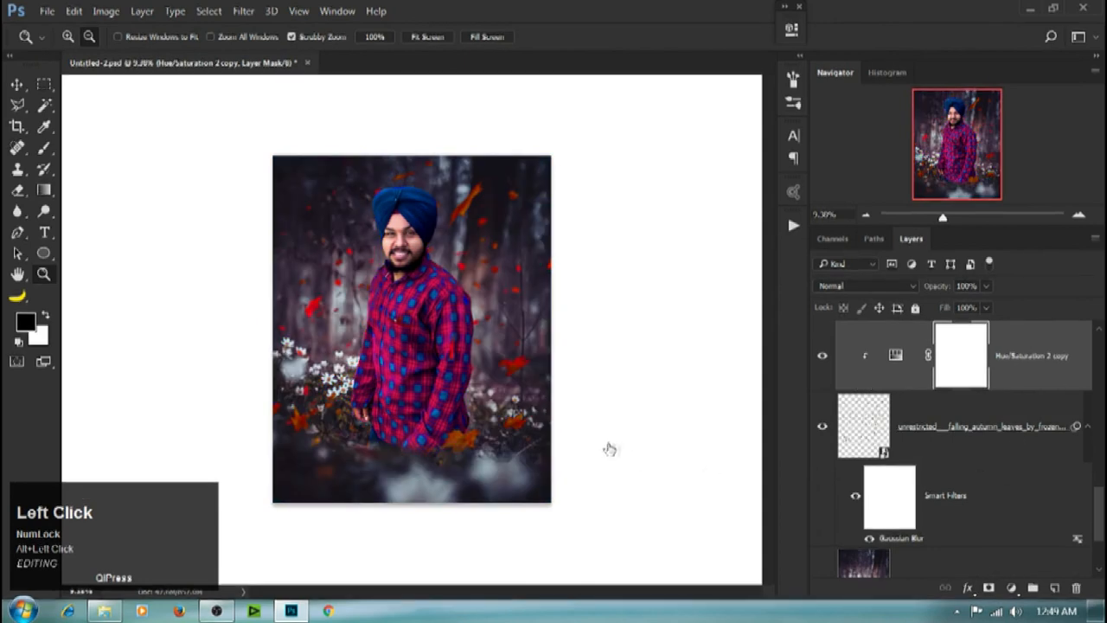
drag(585, 403, 514, 320)
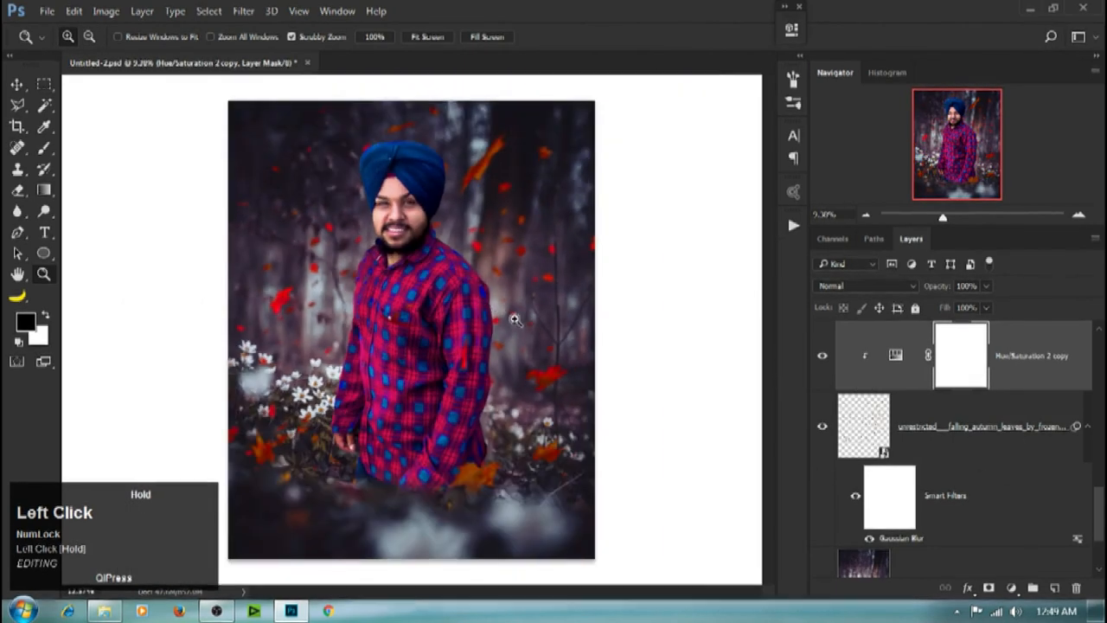
key(ctrl+t)
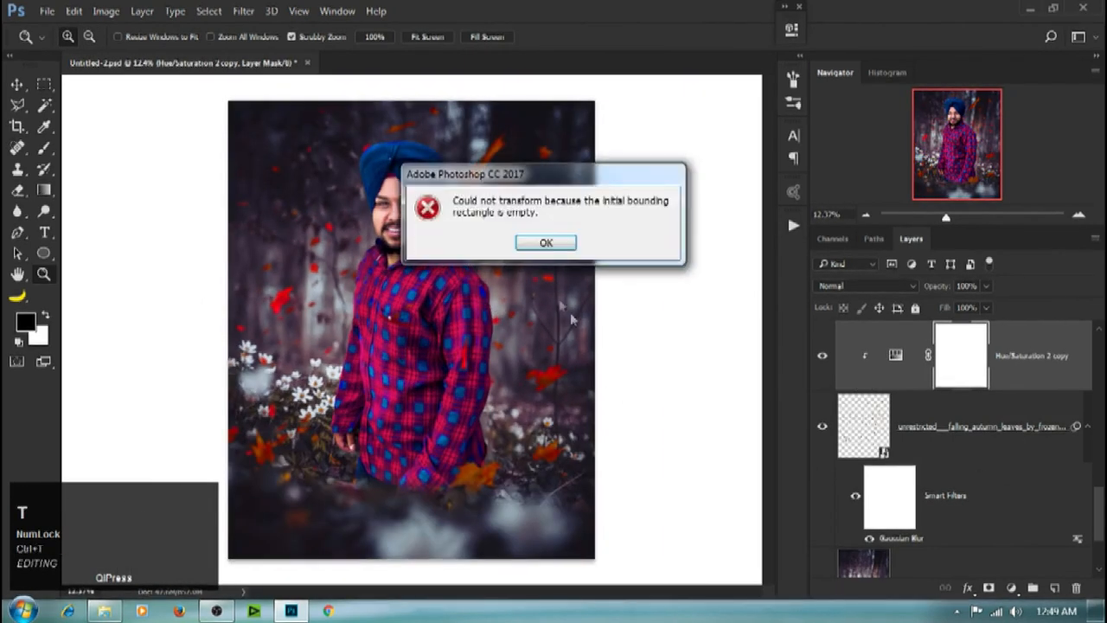
click(543, 245)
Step: Stretch the blurred back leaves layer to about 490% width and 381% height, and reposition it over the forest background
click(1012, 457)
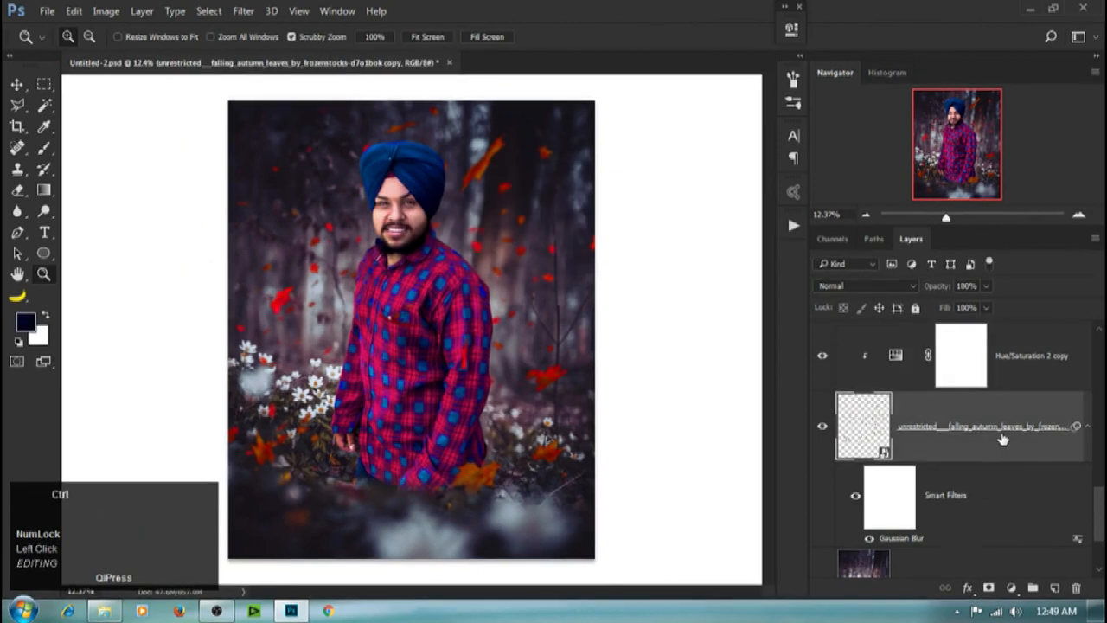
key(ctrl+t)
click(573, 256)
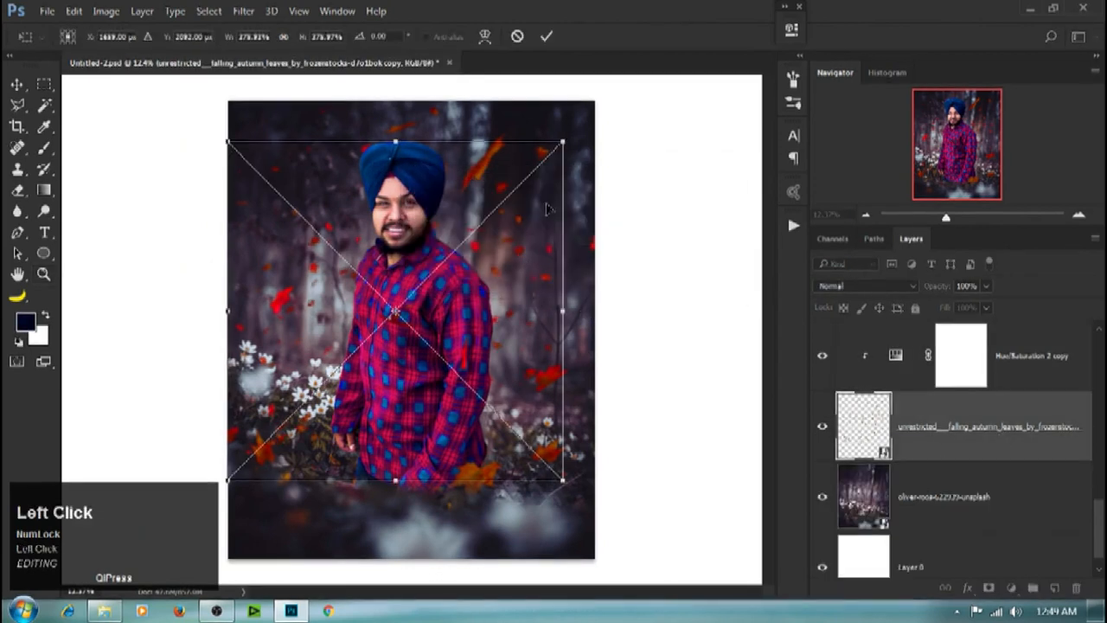
drag(563, 310, 659, 311)
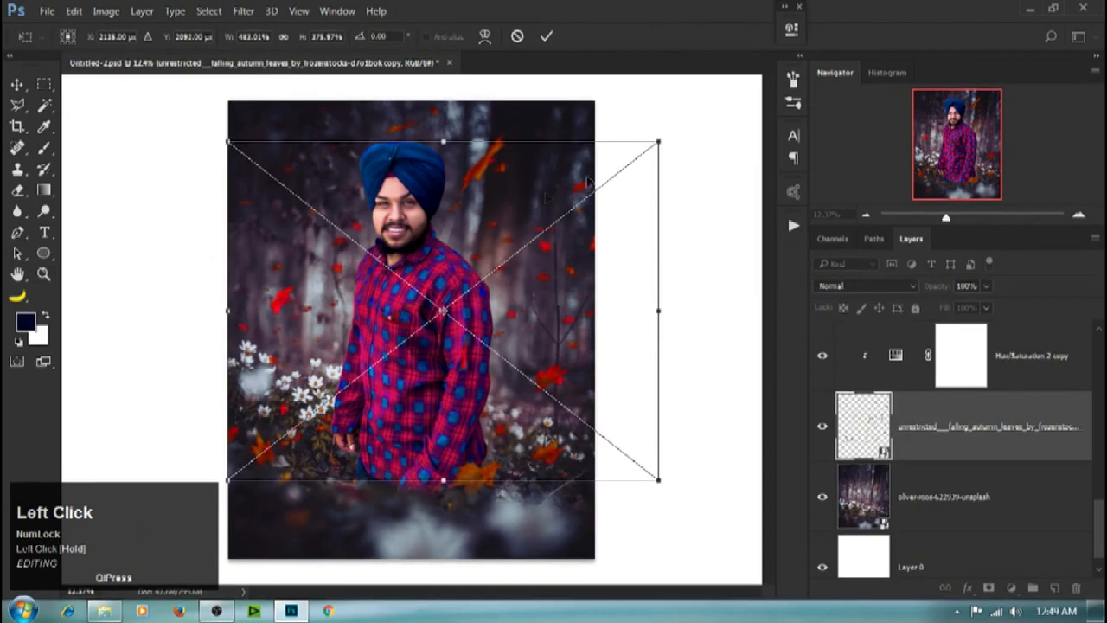
drag(658, 141, 686, 160)
drag(565, 285, 562, 273)
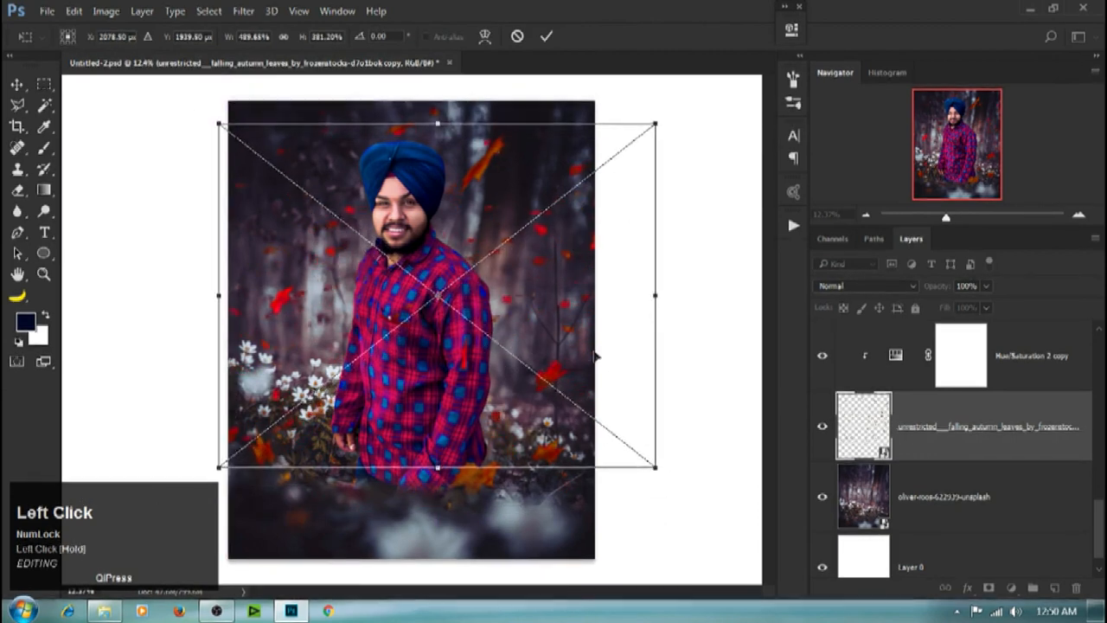
key(Return)
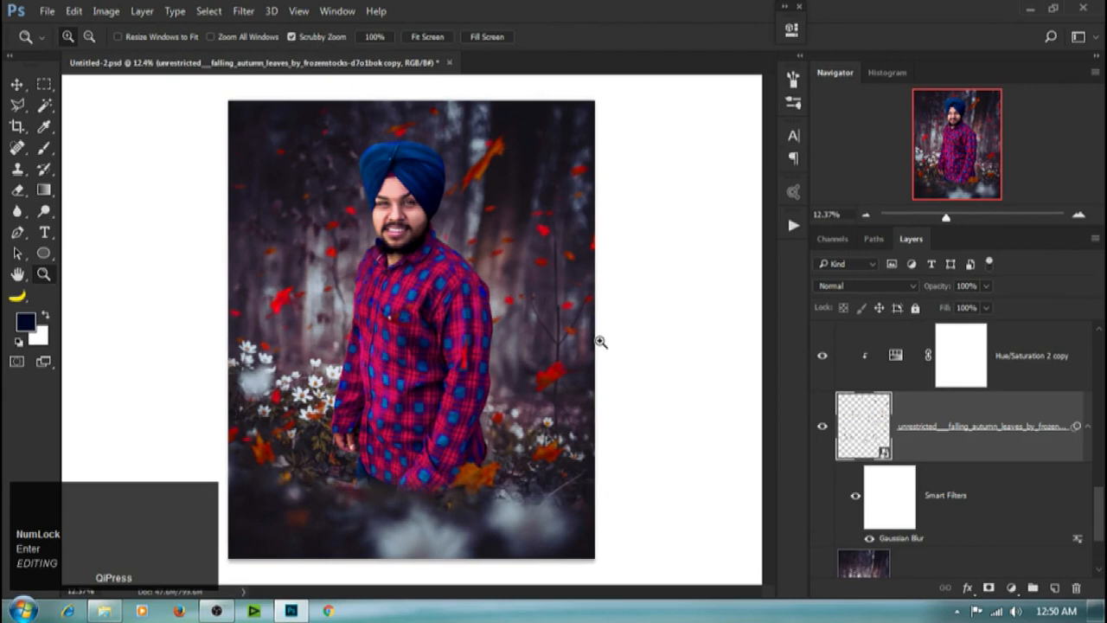
click(502, 502)
right_click(477, 487)
click(502, 376)
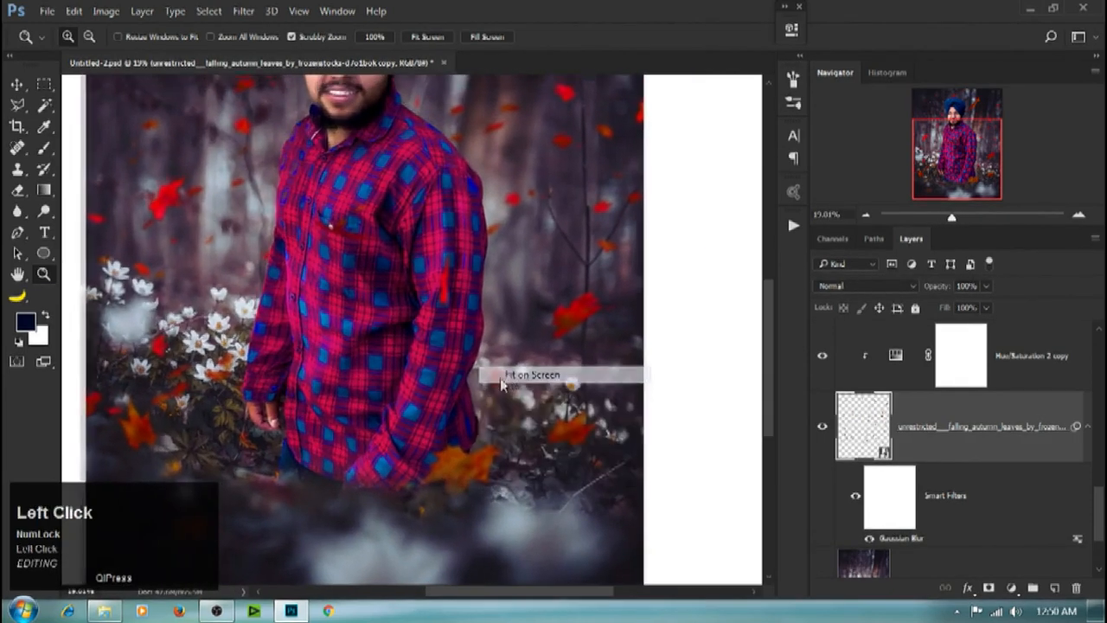
Step: Duplicate the front falling-leaves layer below its clipped Hue/Saturation adjustment
scroll(502, 380, down, 3)
scroll(1016, 439, up, 2)
scroll(1016, 440, up, 3)
click(1028, 447)
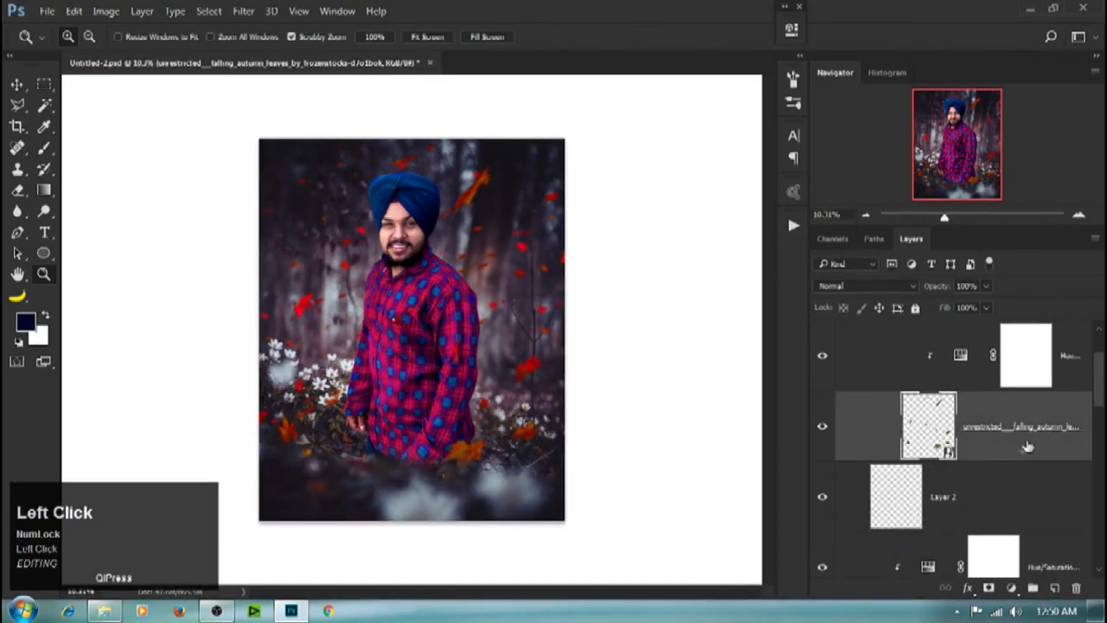
key(ctrl+j)
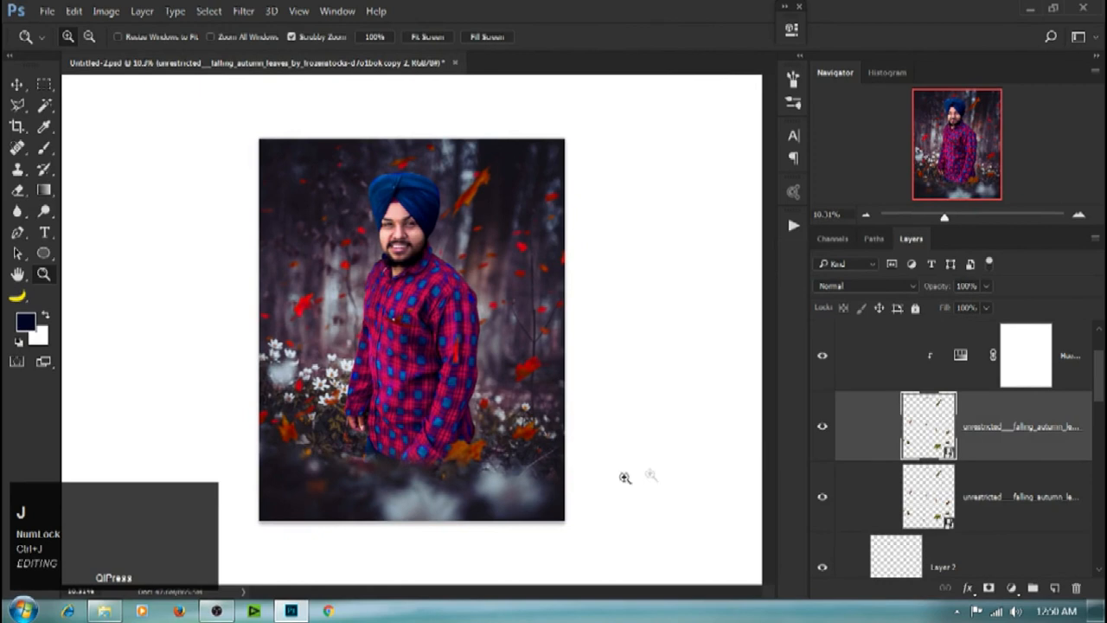
Step: Scale the duplicated leaves to about 1868% and reposition them so one large leaf lies near the picture's lower-left corner
key(ctrl+t)
scroll(498, 350, down, 3)
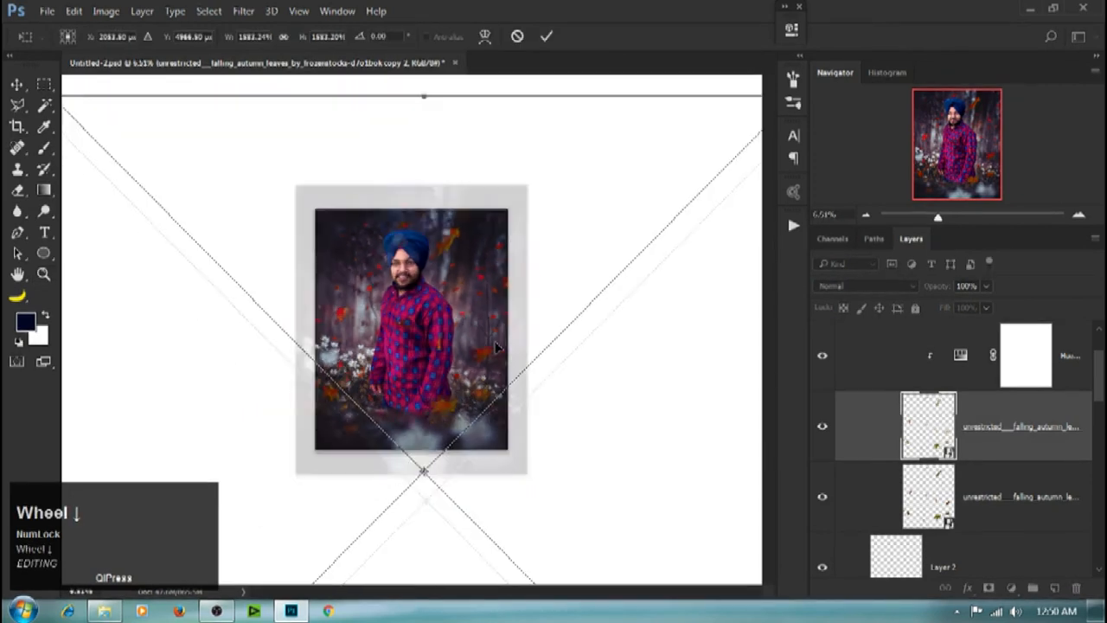
drag(682, 162, 753, 138)
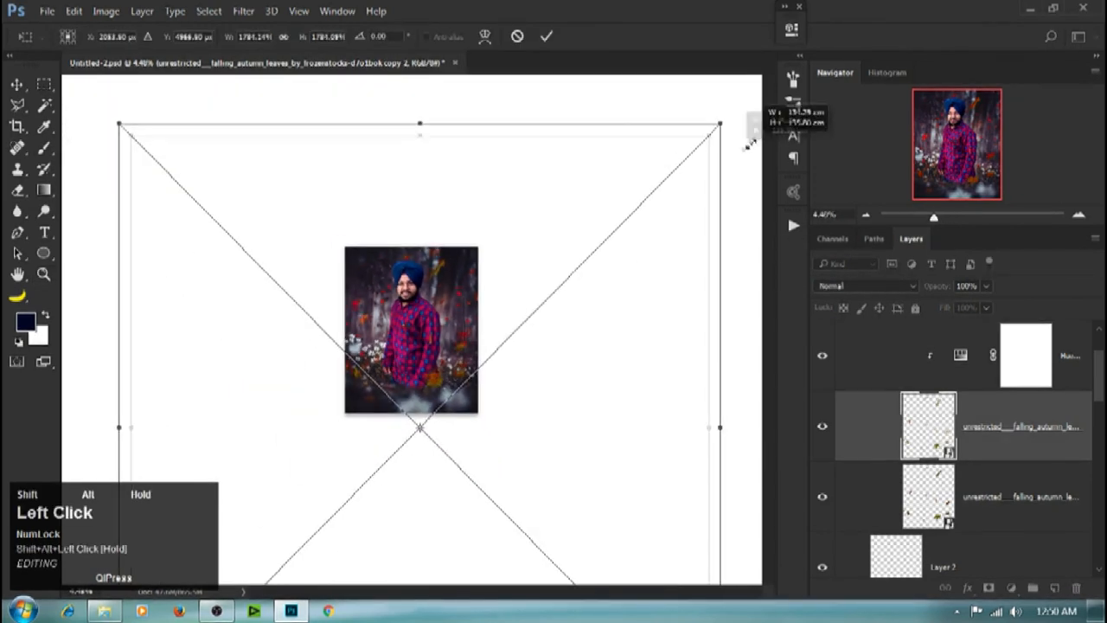
drag(576, 260, 254, 489)
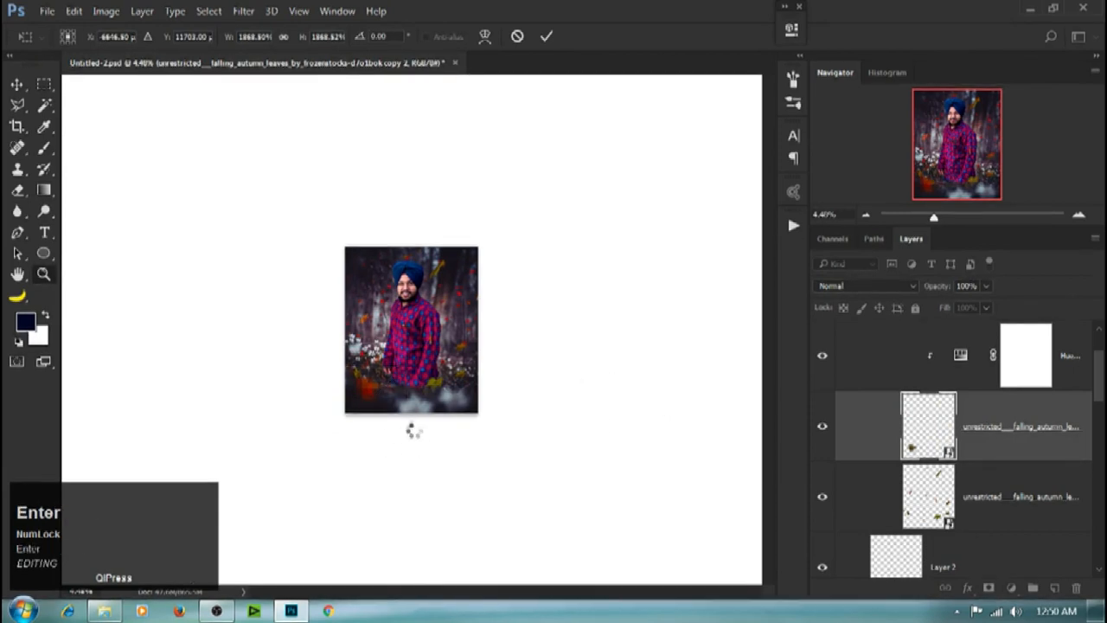
drag(433, 415, 383, 391)
right_click(456, 345)
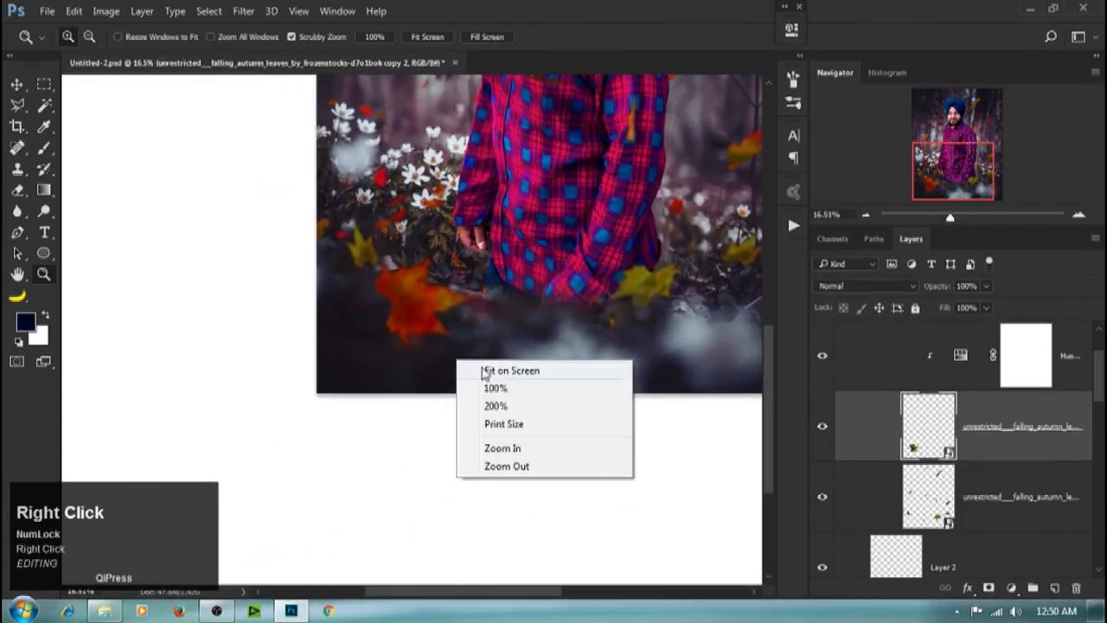
click(475, 369)
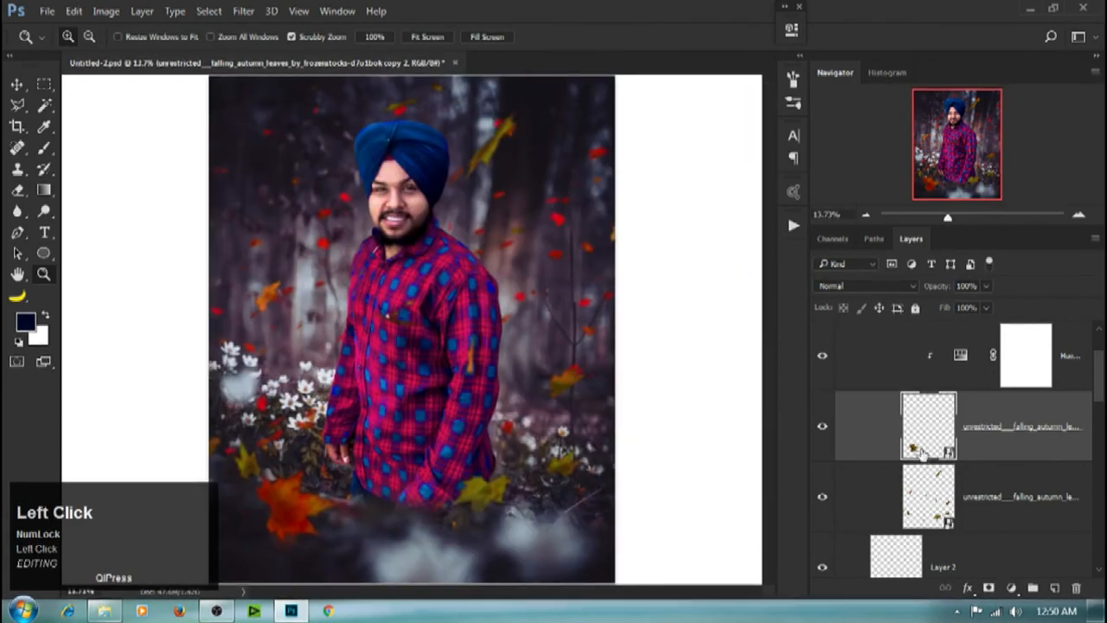
Step: Outline the large leaf with the Polygonal Lasso and mask out everything else on the duplicated leaves layer
click(18, 105)
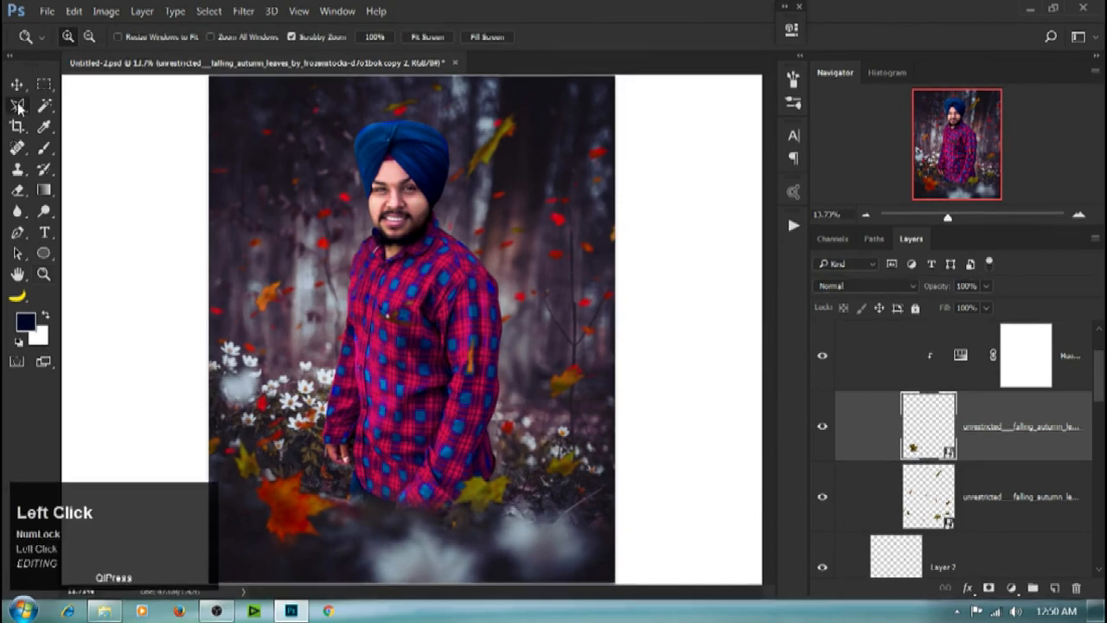
mouse_move(264, 543)
mouse_down()
mouse_move(243, 500)
mouse_move(246, 467)
mouse_up()
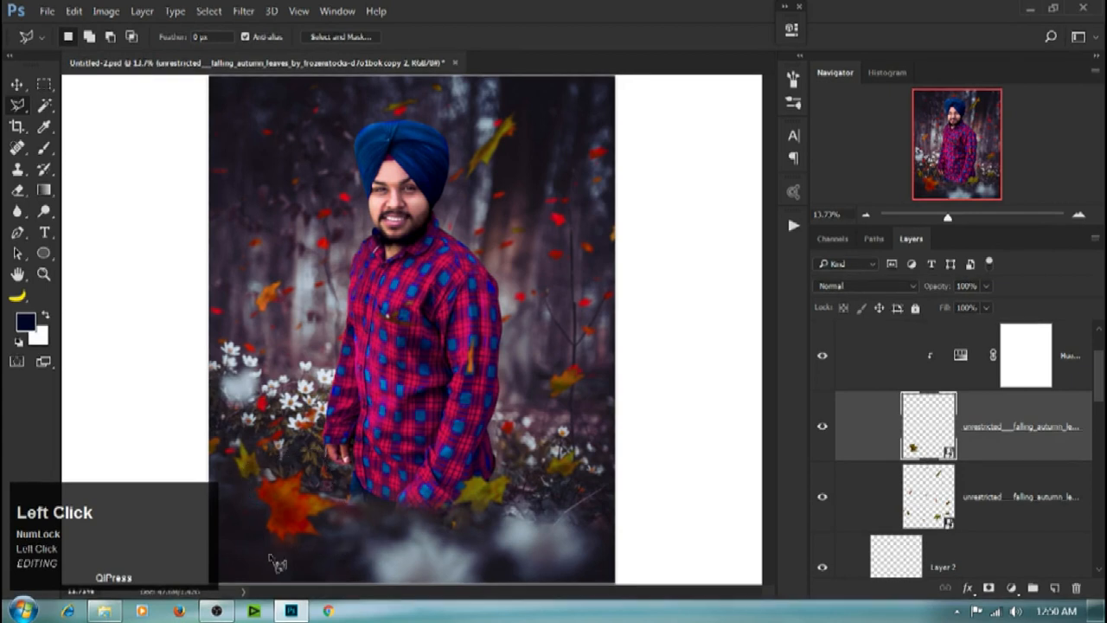
click(988, 589)
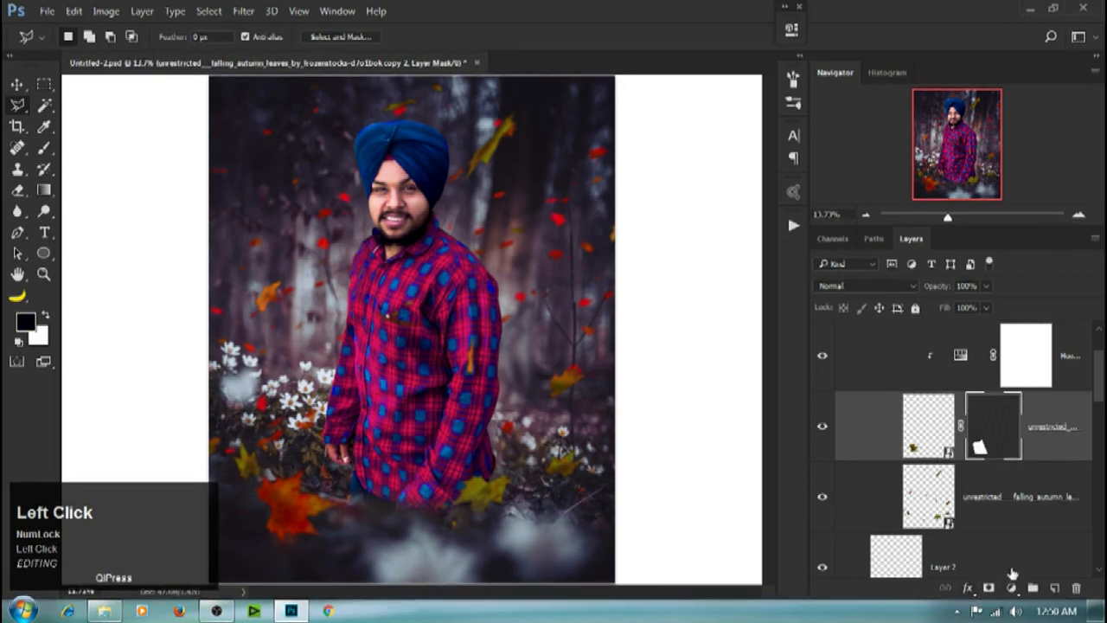
Step: Move the masked leaf layer above Group 1 and clip the group's Hue/Saturation adjustment back to the front leaves
drag(924, 434, 918, 413)
drag(918, 414, 917, 387)
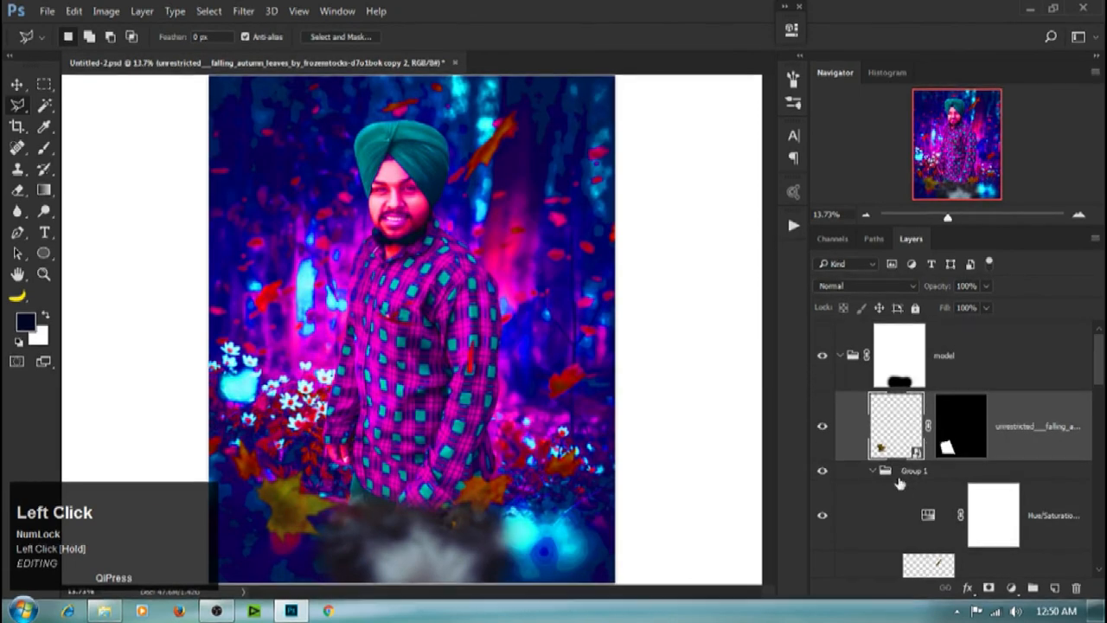
click(928, 518)
alt+click(934, 550)
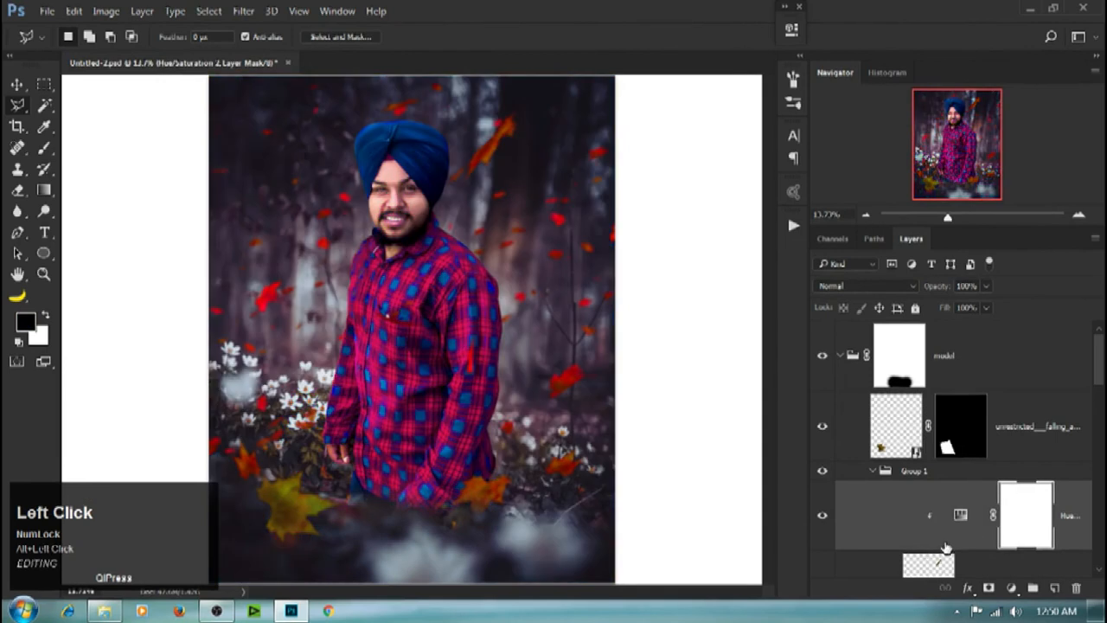
click(906, 435)
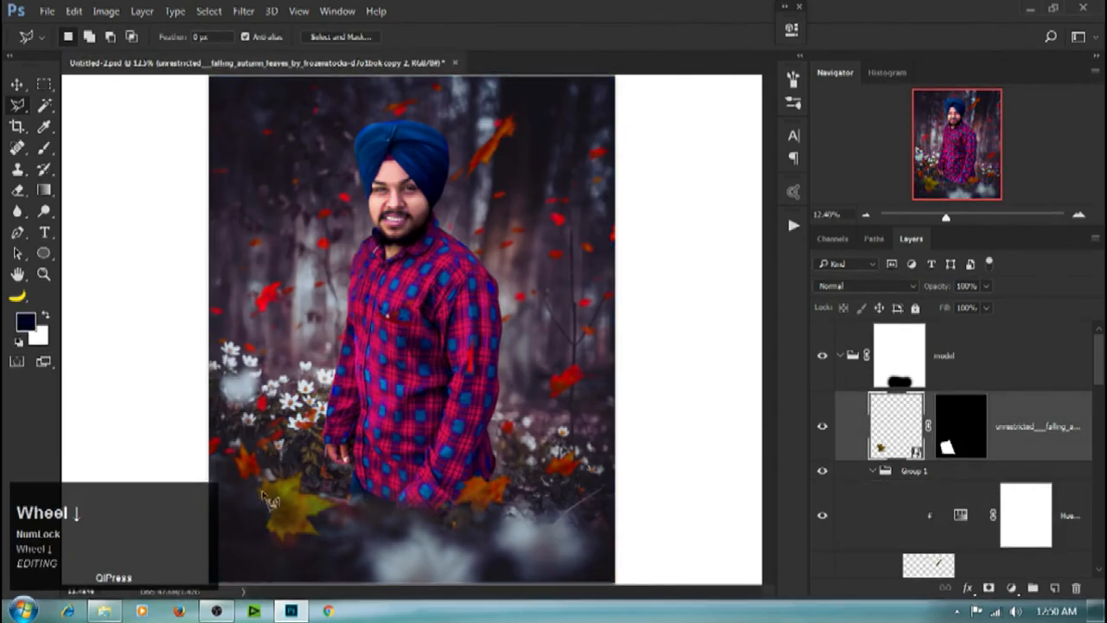
scroll(580, 548, down, 3)
key(ctrl+t)
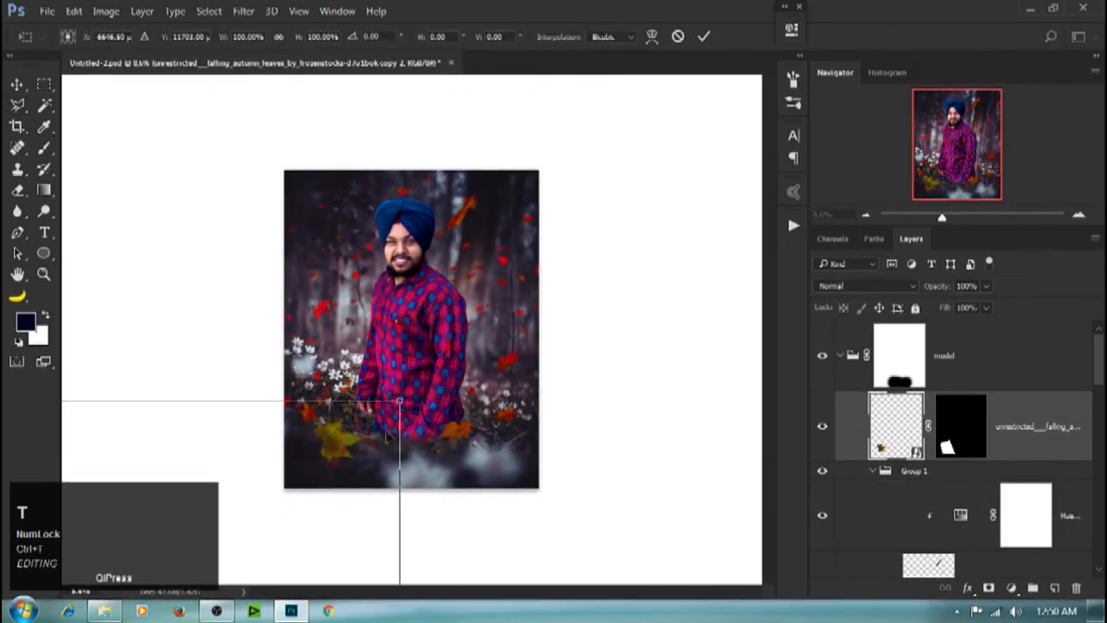
click(905, 437)
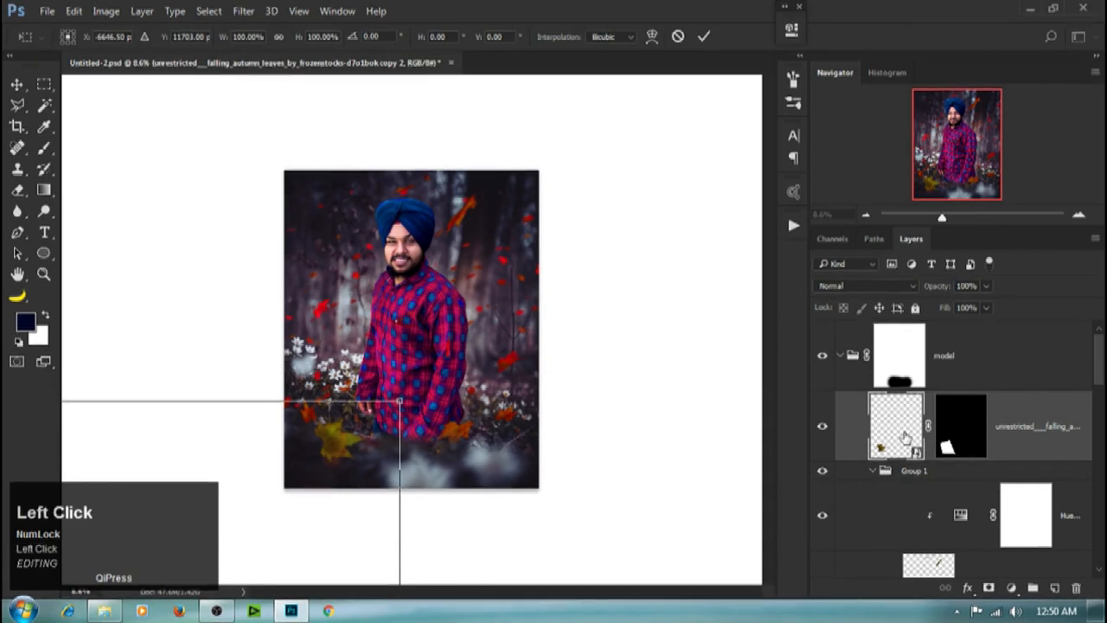
key(Return)
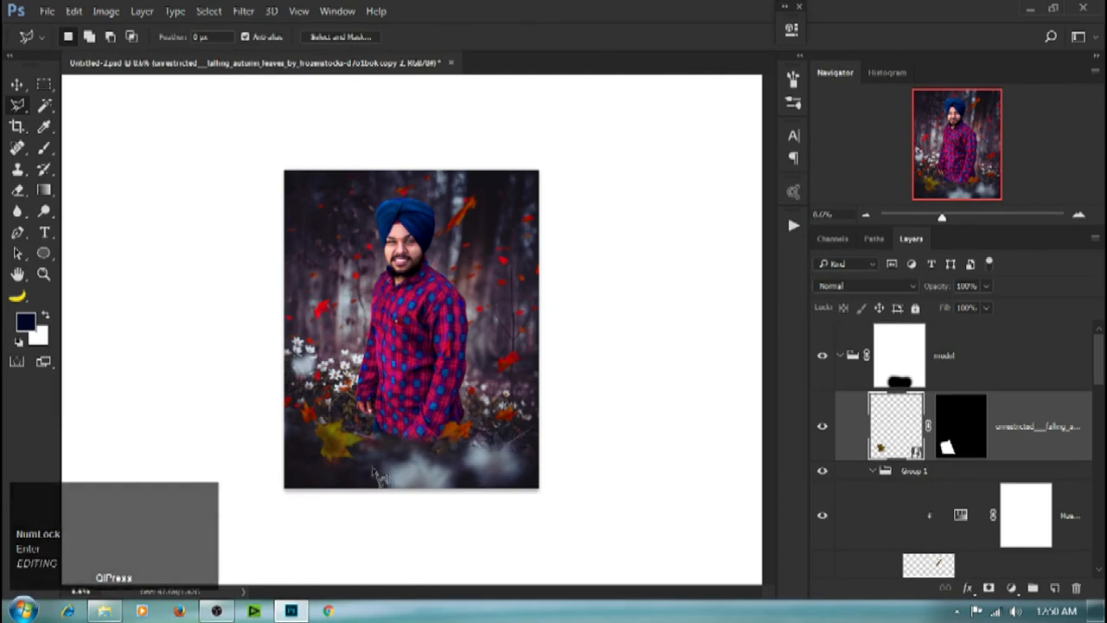
Step: Rasterize the masked single-leaf layer and apply its layer mask
click(950, 444)
right_click(956, 445)
click(1030, 450)
right_click(1030, 450)
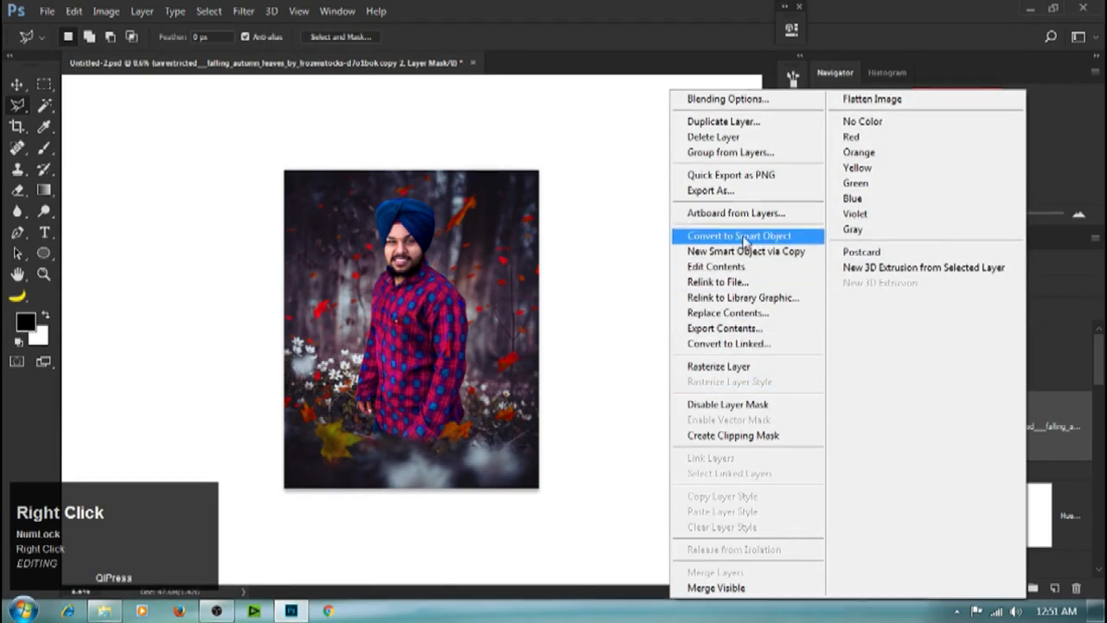
click(726, 372)
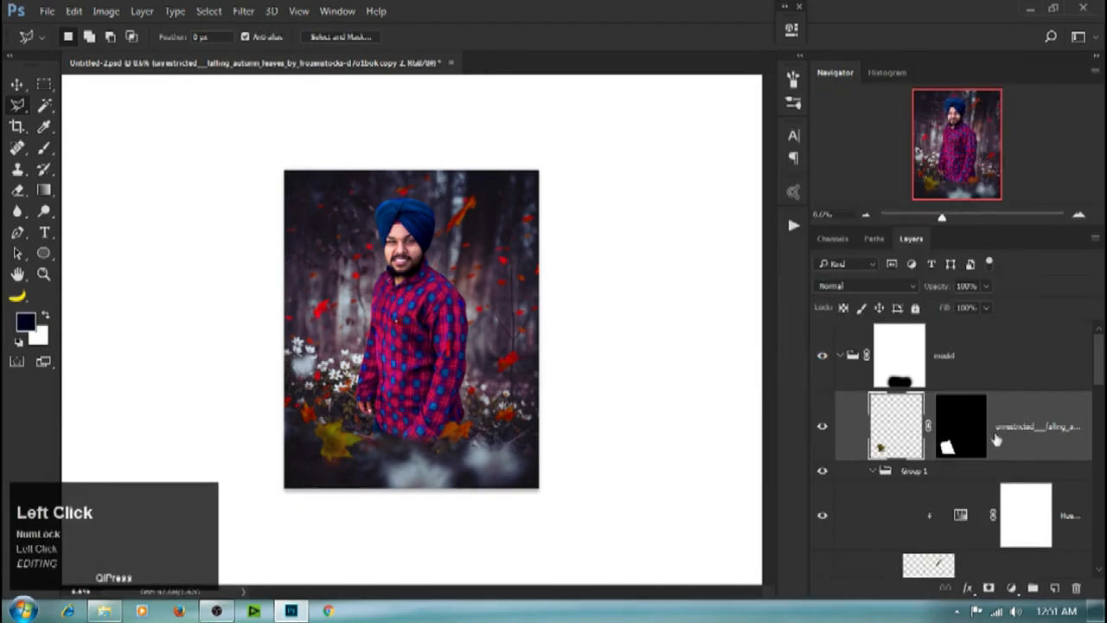
right_click(954, 438)
click(956, 310)
Step: Enlarge the single leaf to about 505% and place it in the picture's lower-left corner, with its layer above the model group
key(ctrl+t)
drag(407, 383, 536, 360)
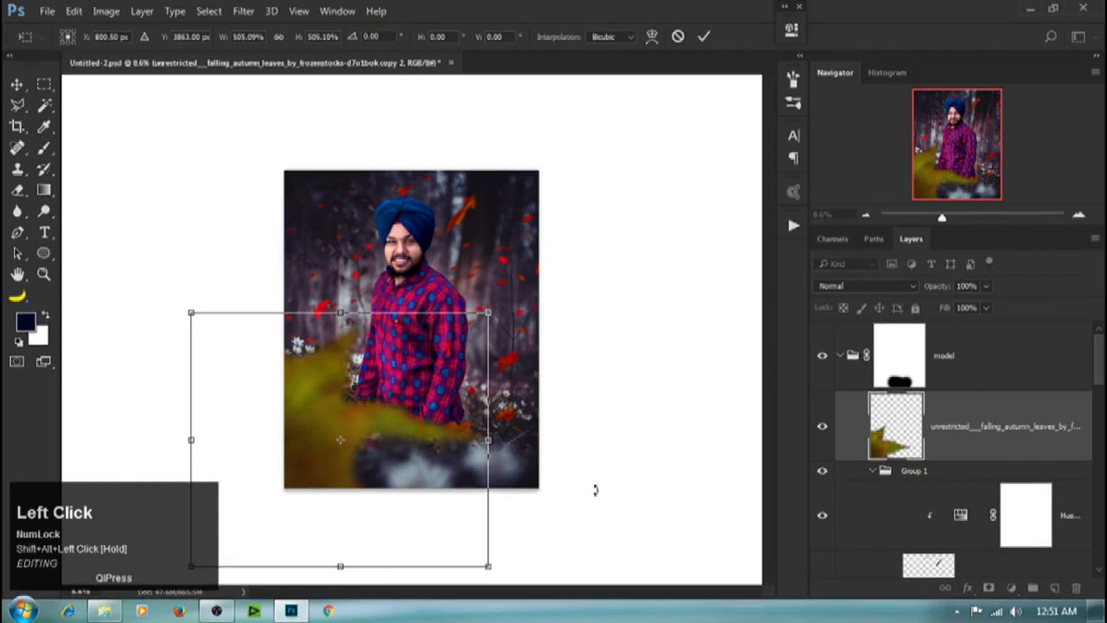
key(Return)
drag(972, 427, 954, 332)
drag(327, 441, 333, 525)
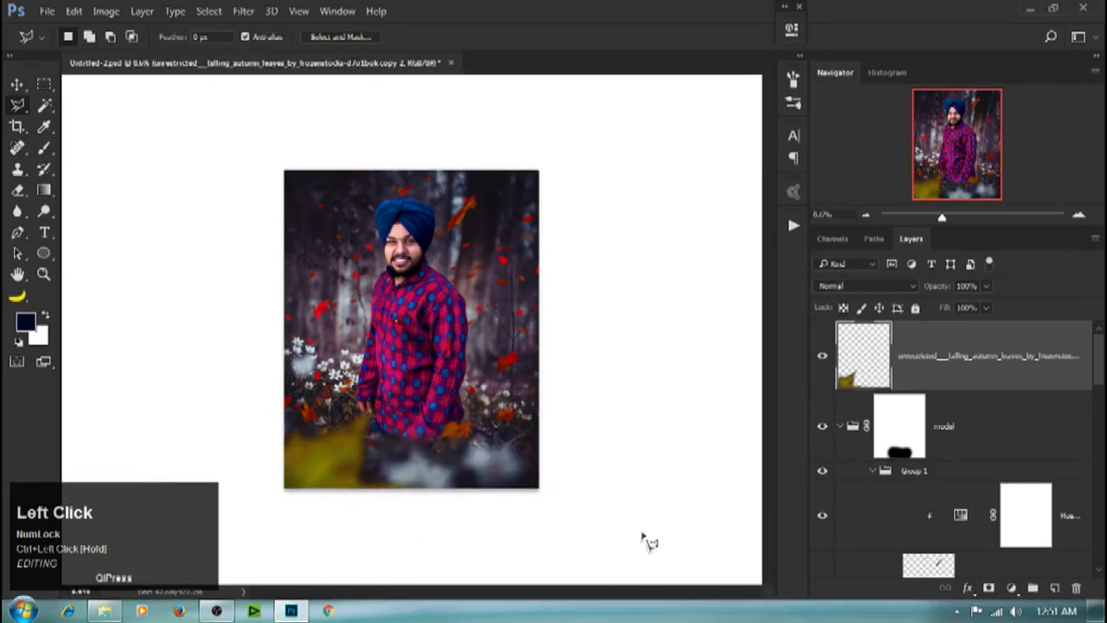
Step: Collapse Group 1 and move it out of the model group, directly beneath the large leaf layer
click(872, 470)
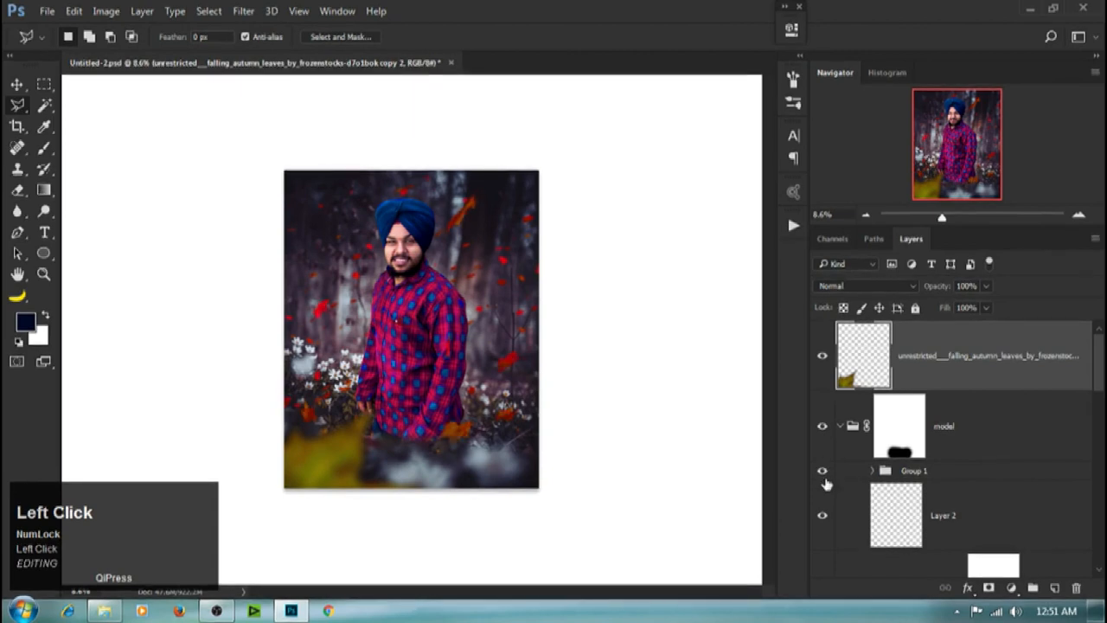
click(977, 470)
drag(977, 470, 978, 398)
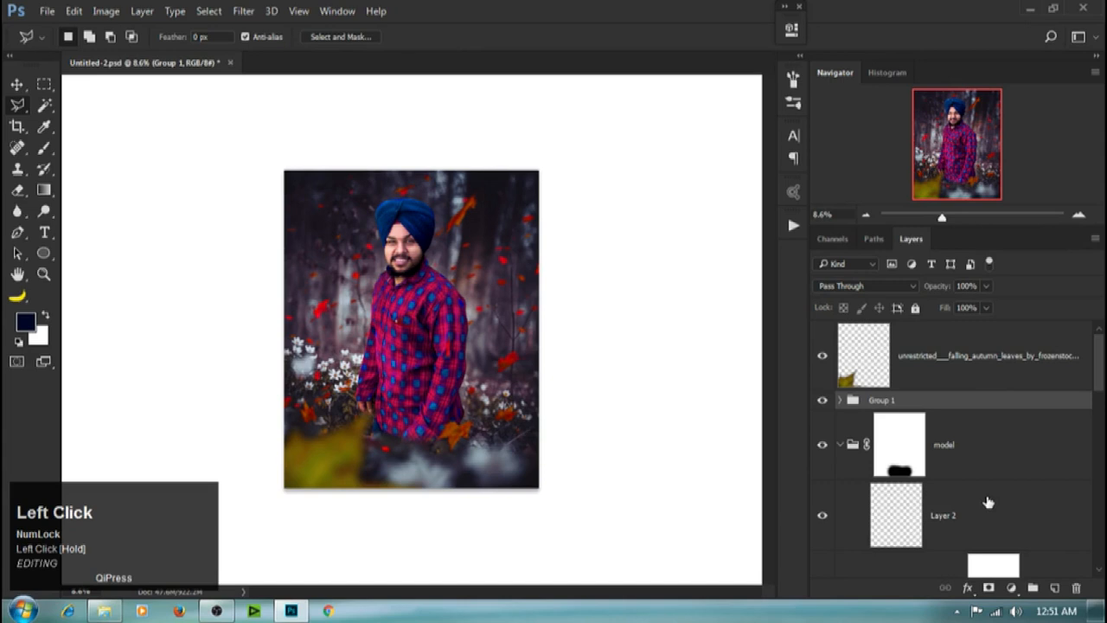
Step: Copy the Hue/Saturation adjustment from Group 1 to above the large foreground leaf and clip it to that layer
click(956, 384)
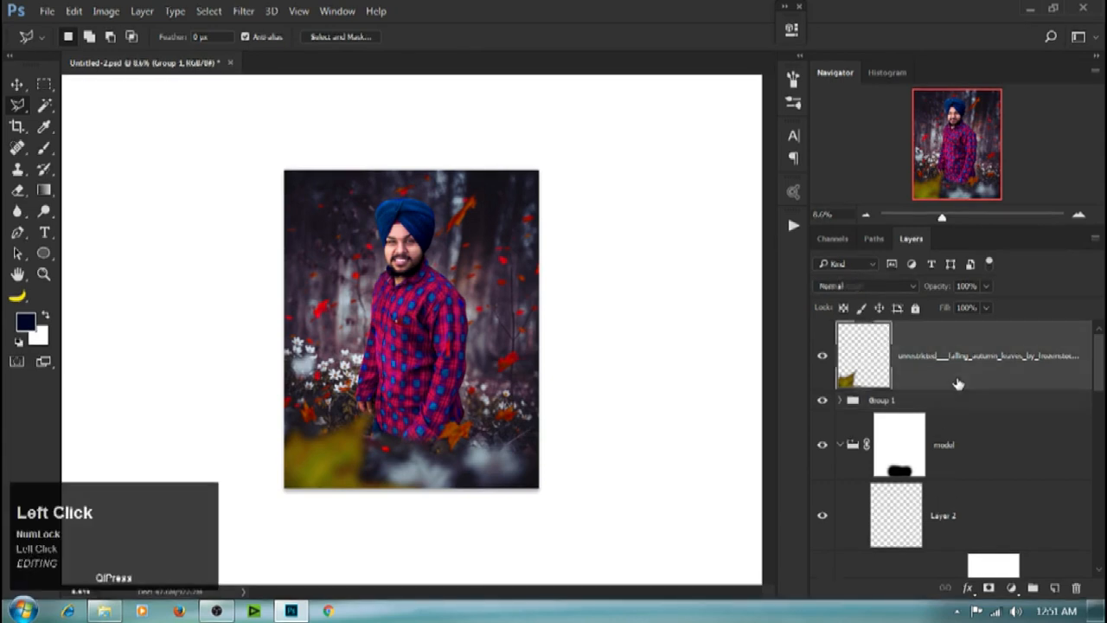
click(898, 405)
click(841, 401)
click(939, 458)
drag(938, 458, 942, 354)
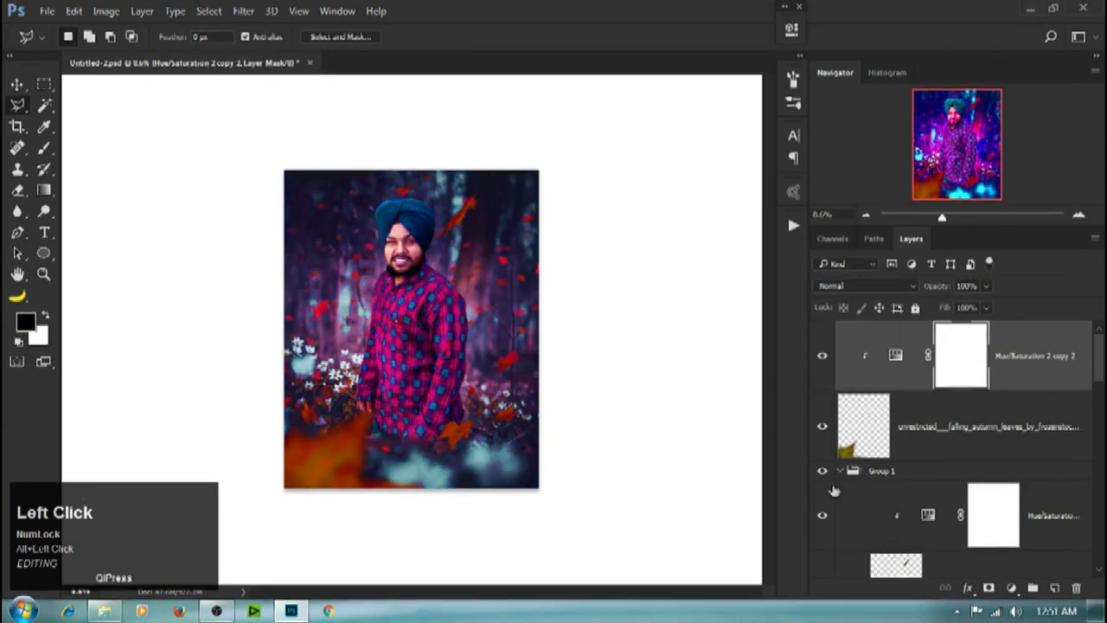
drag(405, 431, 456, 422)
right_click(456, 422)
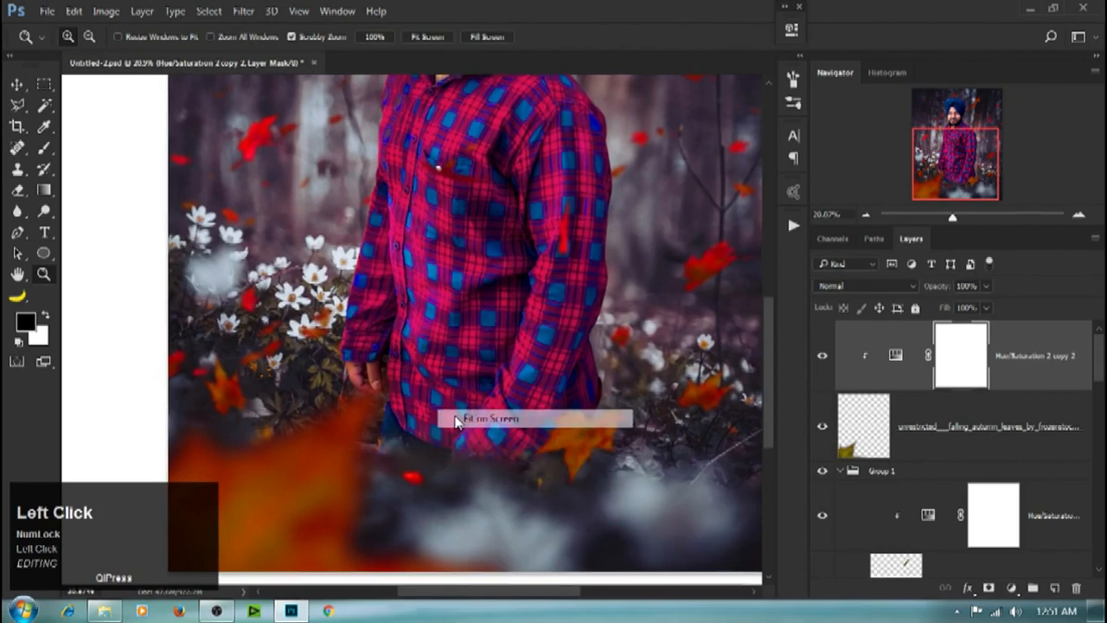
click(456, 421)
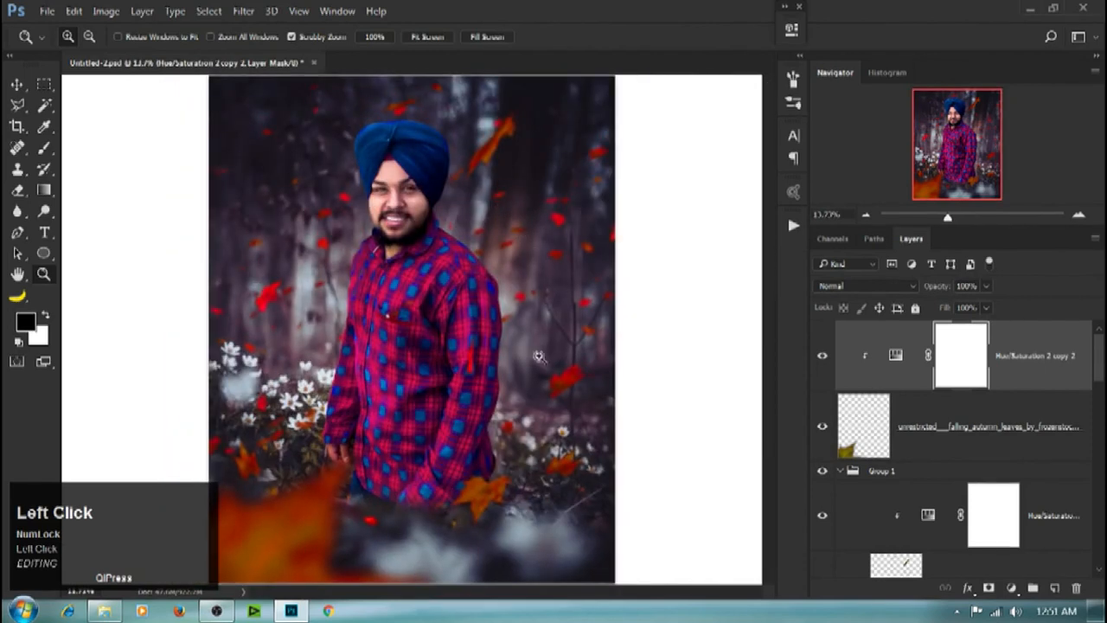
Step: Lower the opacity of the blurred back leaves layer to 62%
scroll(900, 439, down, 3)
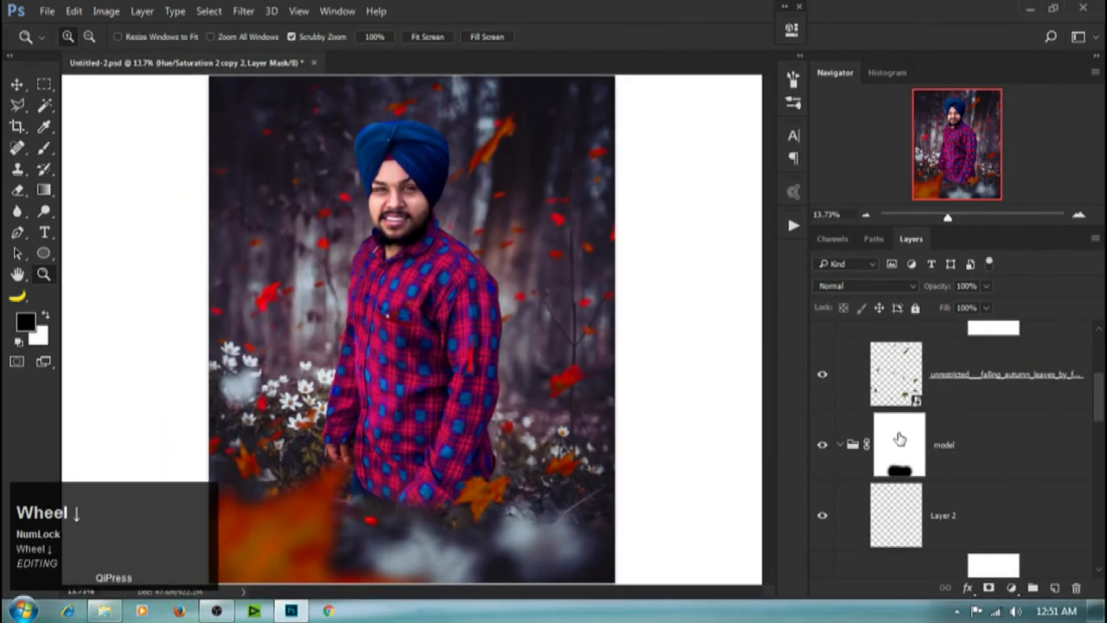
scroll(932, 468, down, 3)
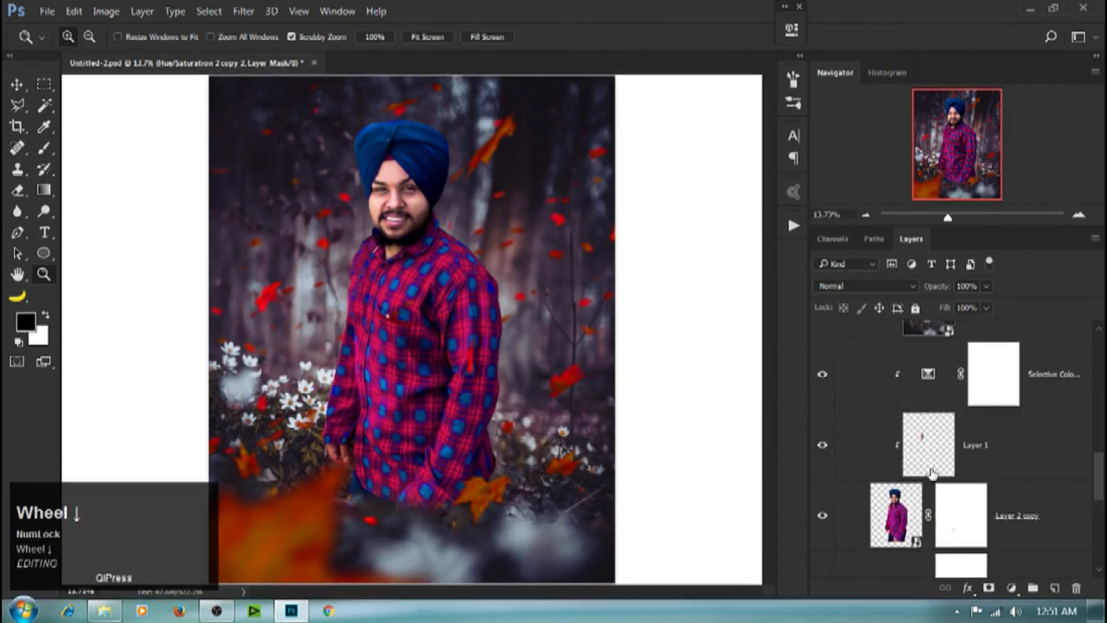
scroll(934, 468, up, 1)
scroll(937, 468, down, 1)
scroll(937, 469, down, 3)
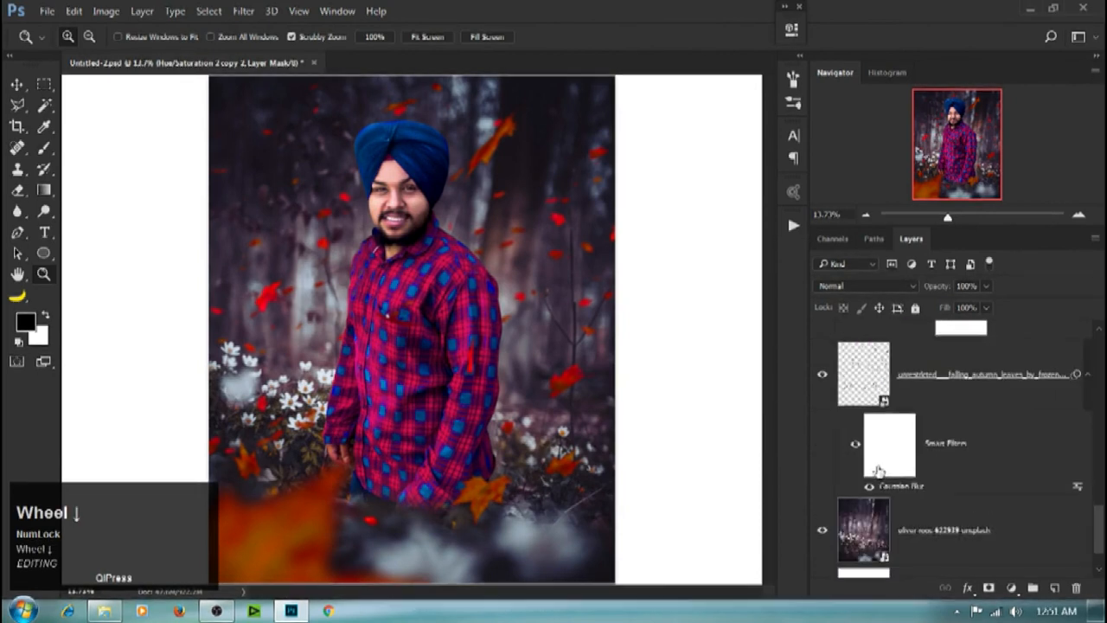
scroll(878, 469, up, 1)
click(867, 457)
drag(986, 286, 976, 309)
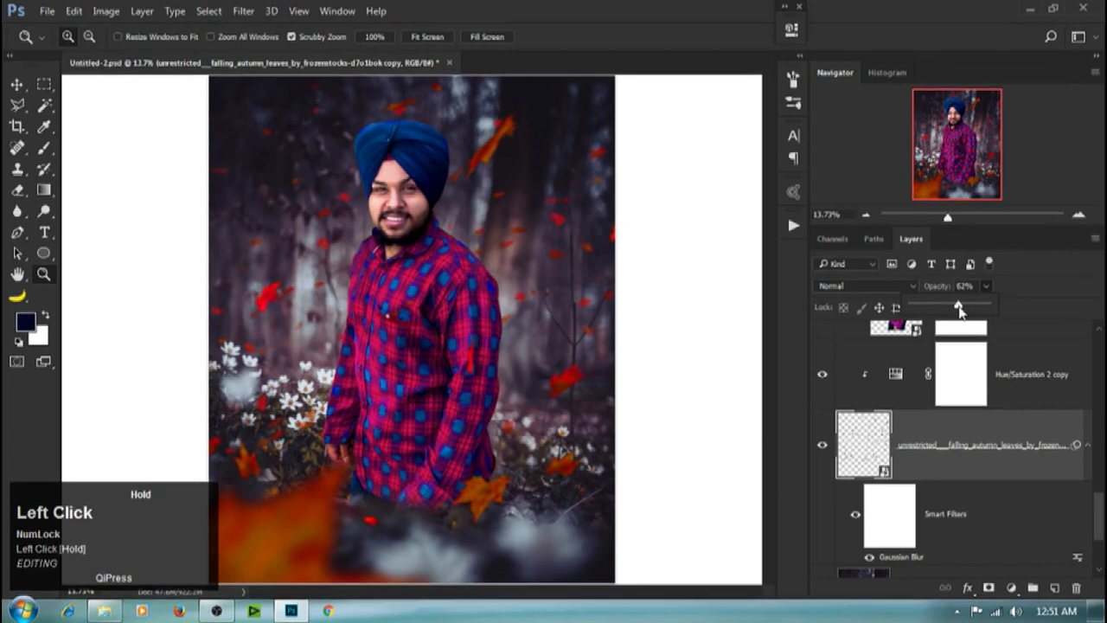
scroll(922, 443, up, 2)
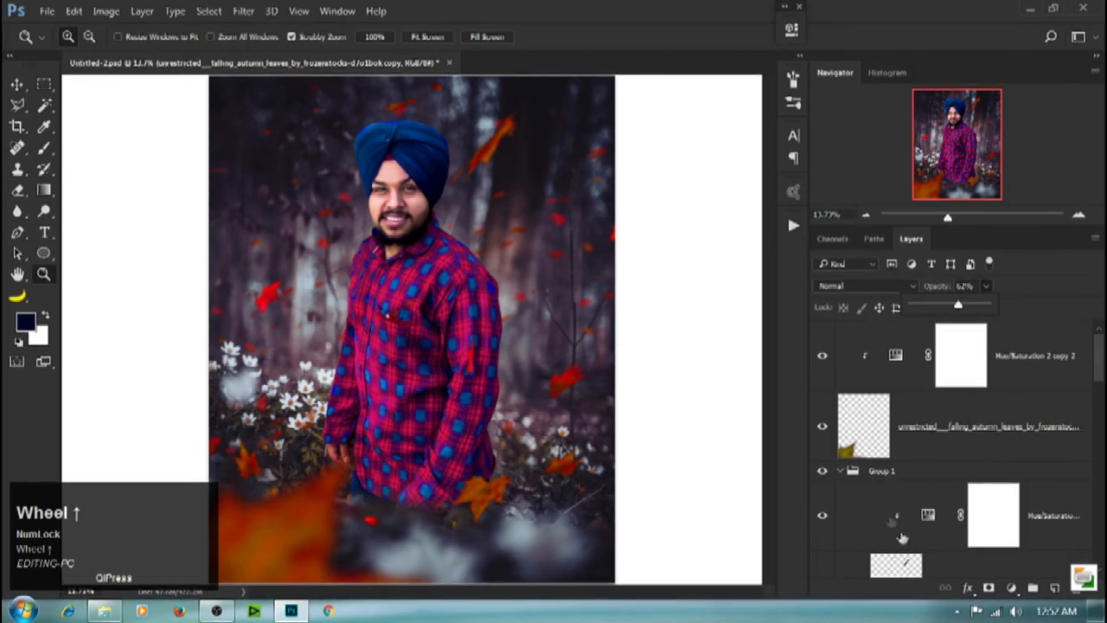
right_click(439, 246)
click(444, 257)
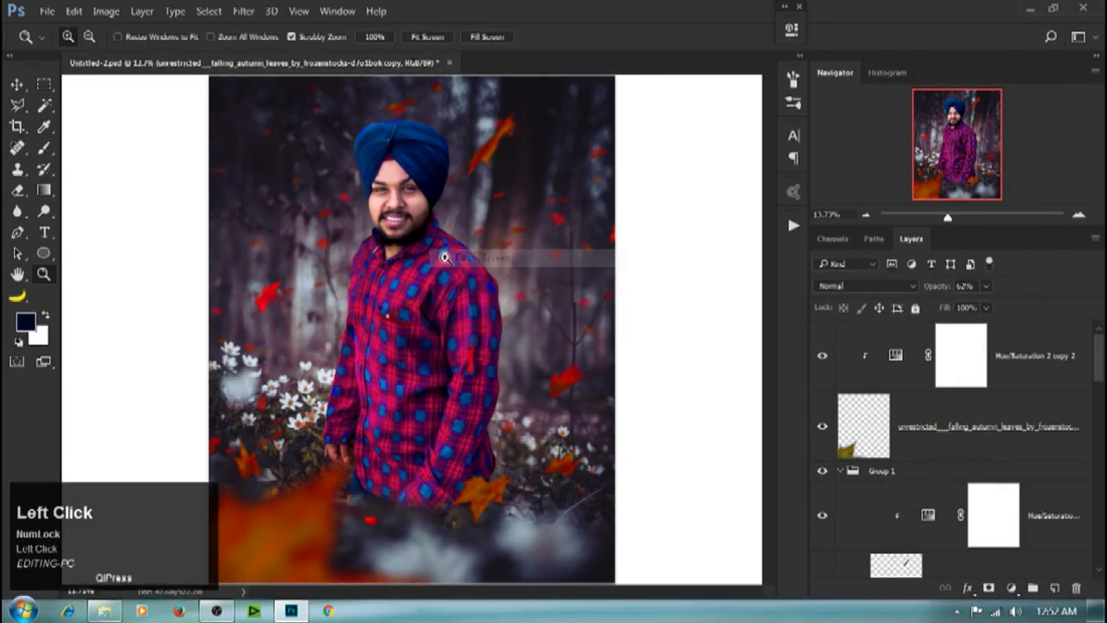
Step: Shift the large foreground leaf farther toward the picture's lower-left corner
scroll(444, 257, down, 1)
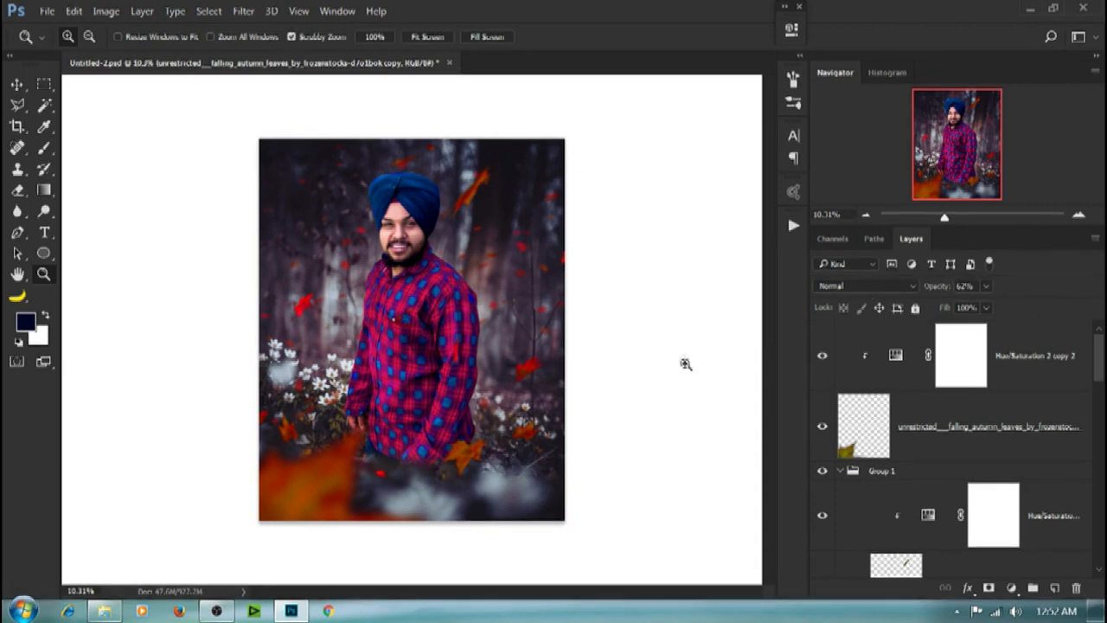
click(877, 438)
drag(331, 508, 298, 515)
drag(389, 307, 415, 324)
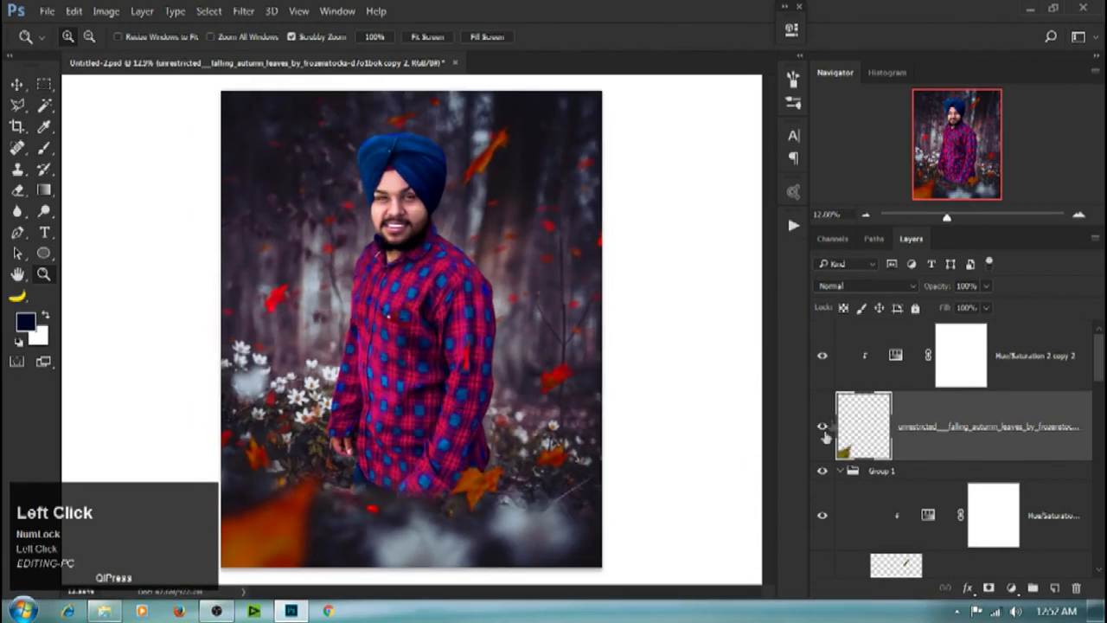
Step: Stamp all visible layers into a new layer above the topmost Hue/Saturation adjustment
click(1067, 369)
key(ctrl+shift+alt+e)
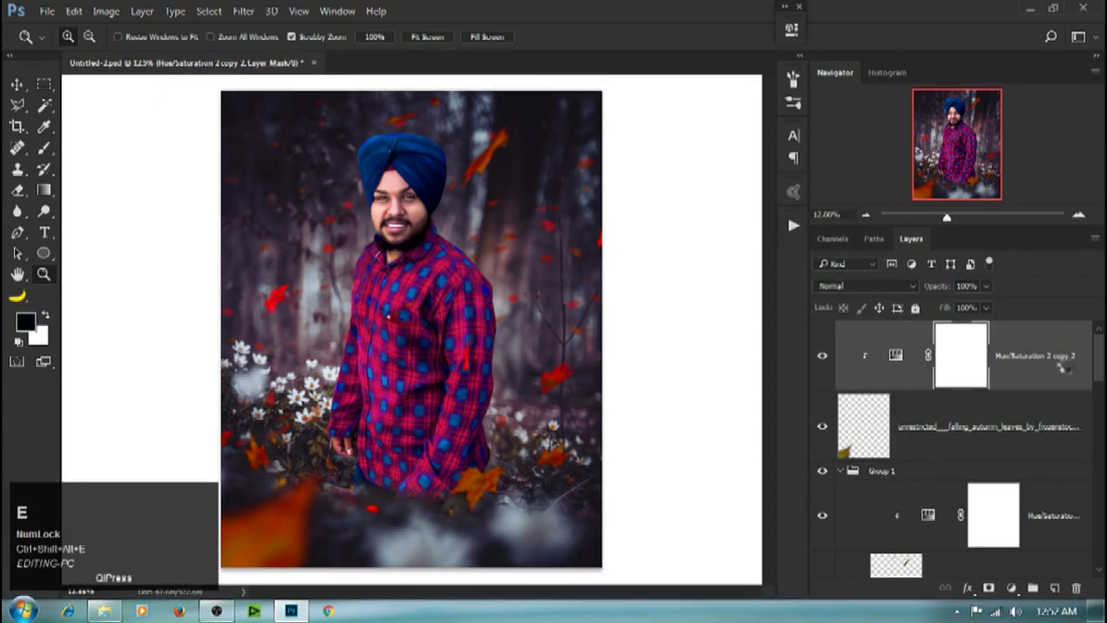
Step: Convert the stamped top layer to a Smart Object and open it in the Color Efex Pro 4 filter
right_click(1029, 371)
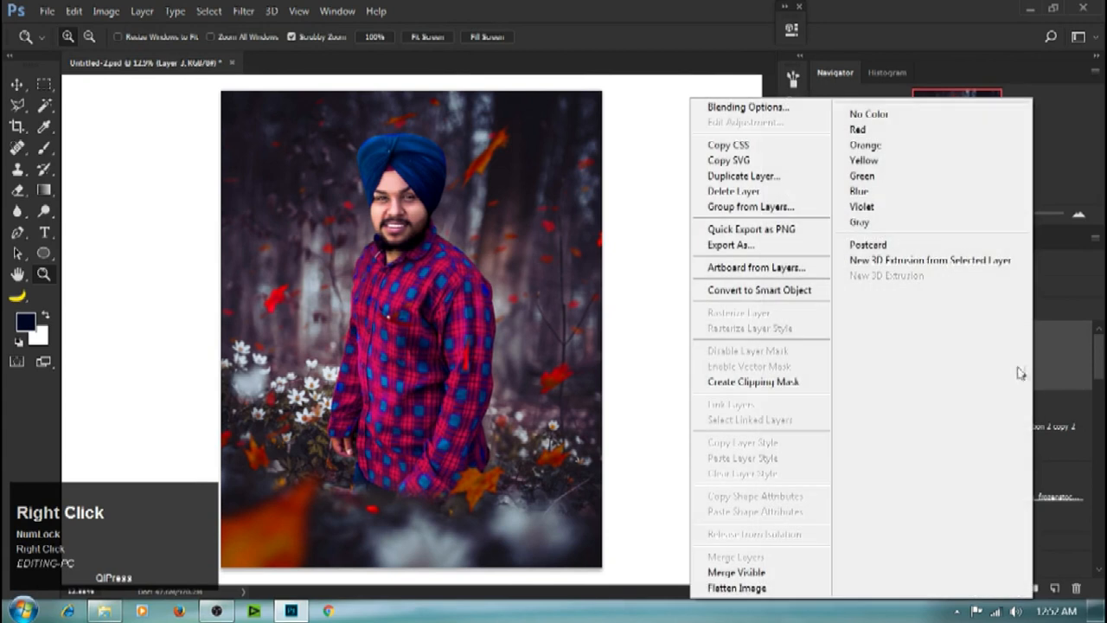
click(765, 292)
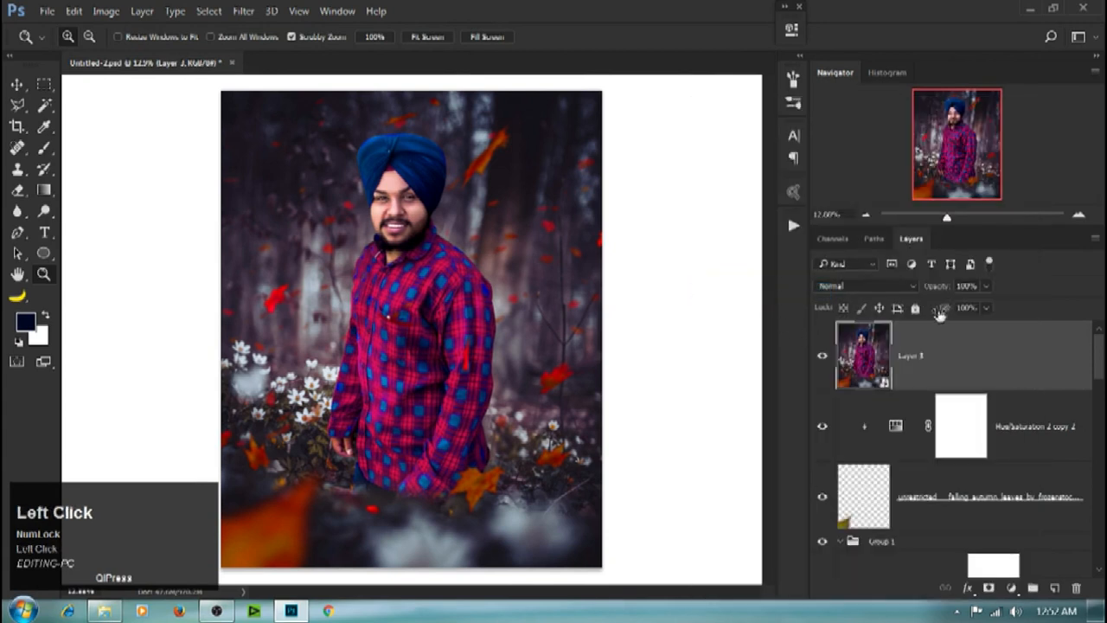
click(245, 11)
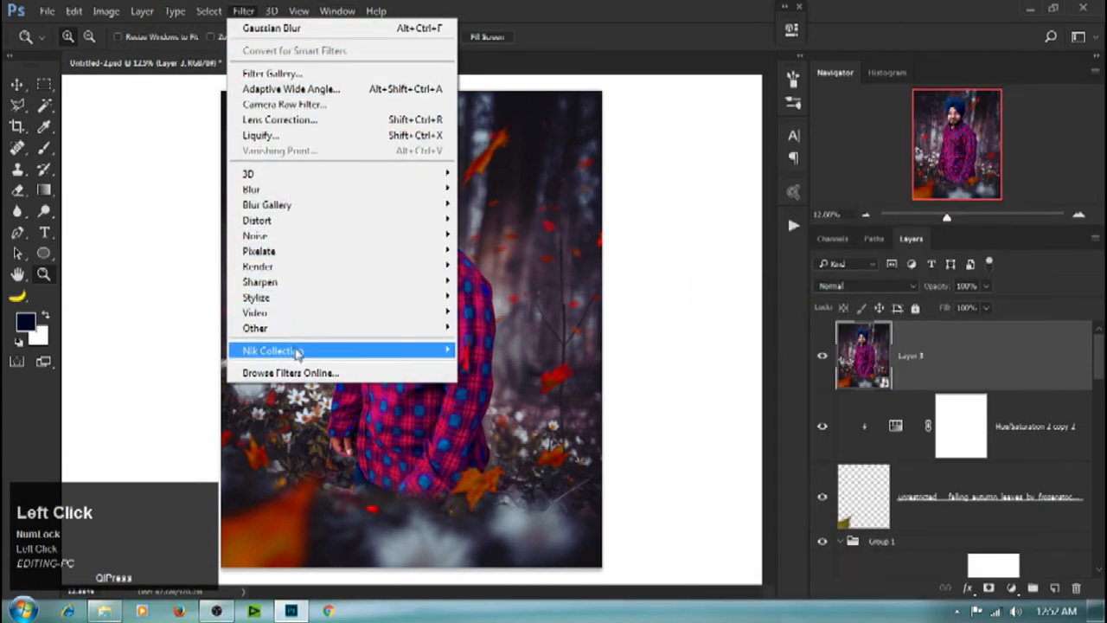
mouse_move(299, 351)
click(507, 367)
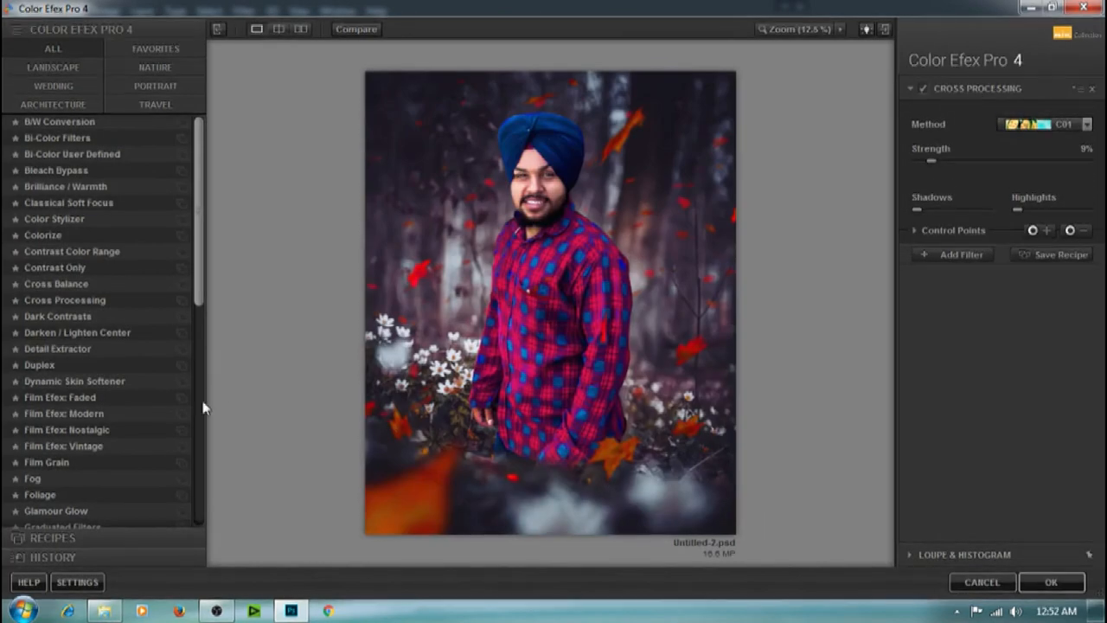
Step: Apply the Cross Processing filter with method T01 at 13% strength
click(89, 303)
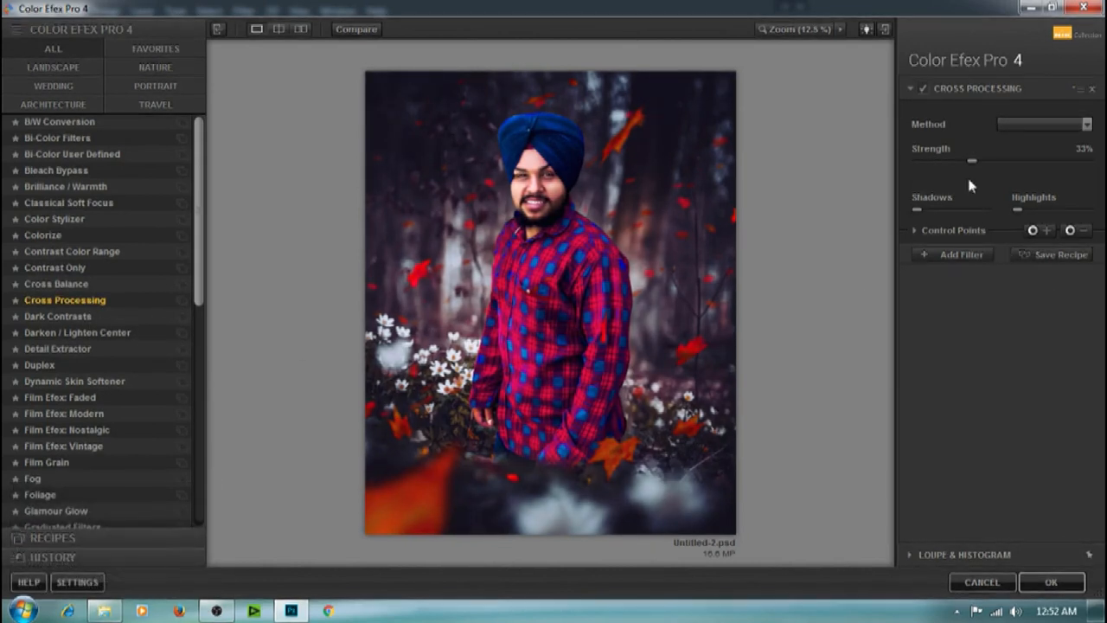
click(1029, 121)
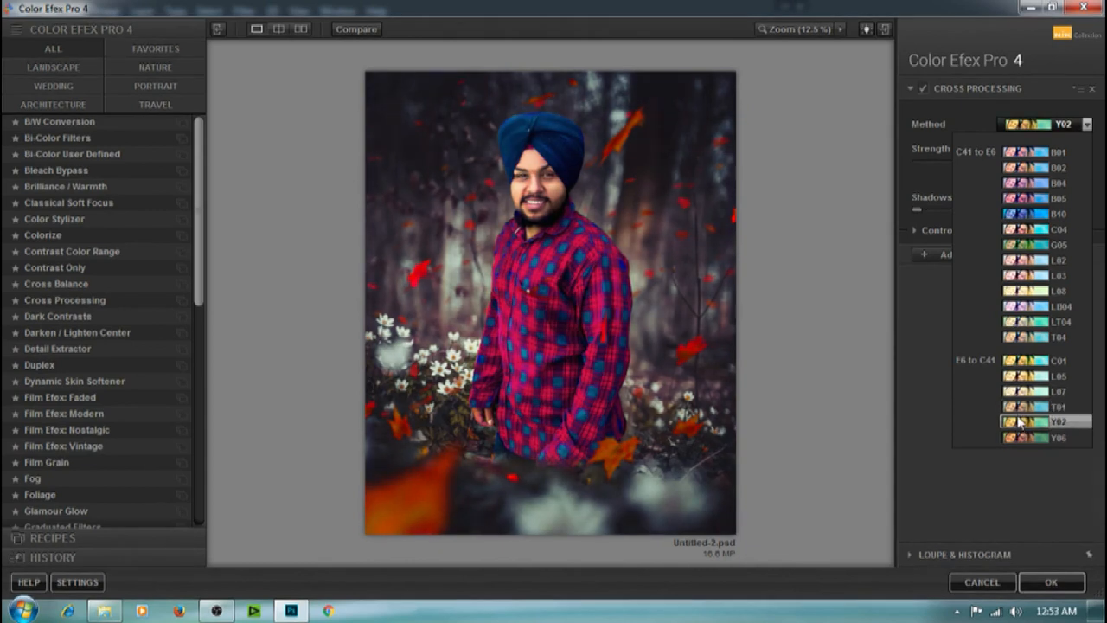
click(1019, 407)
drag(976, 165, 939, 156)
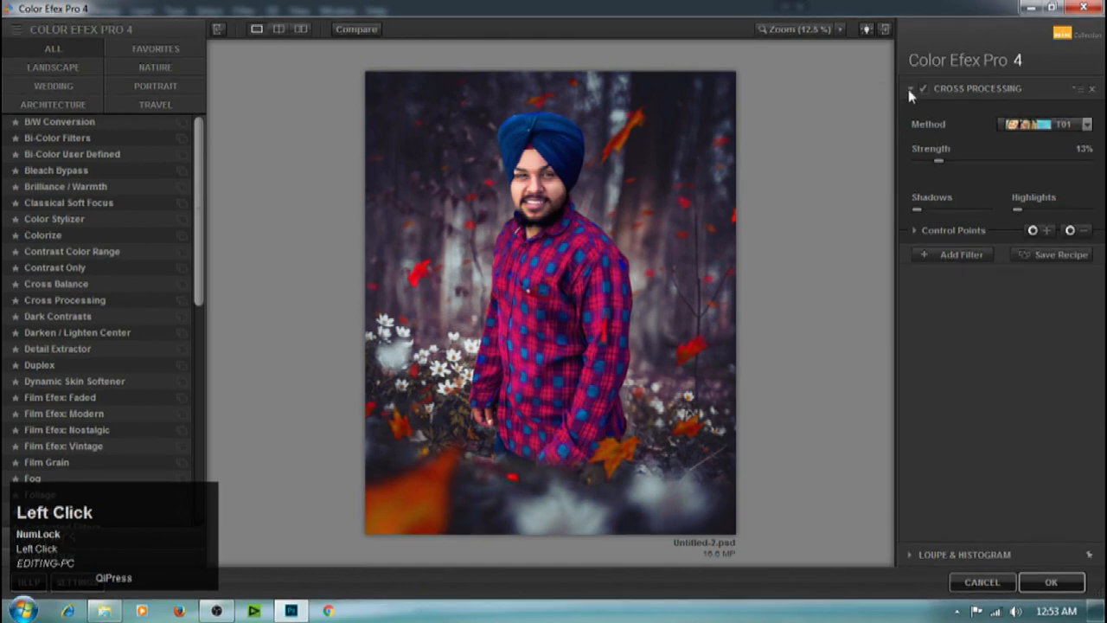
Step: Add a Detail Extractor filter at 8% with contrast 2% and saturation 17%, and reduce the filter's opacity
click(916, 251)
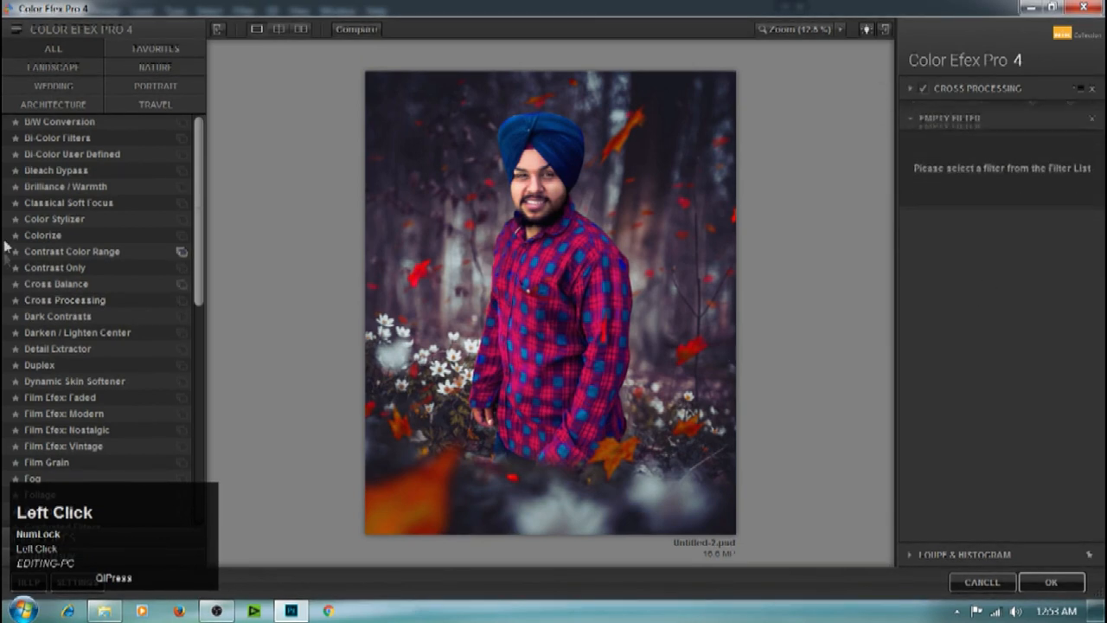
click(85, 208)
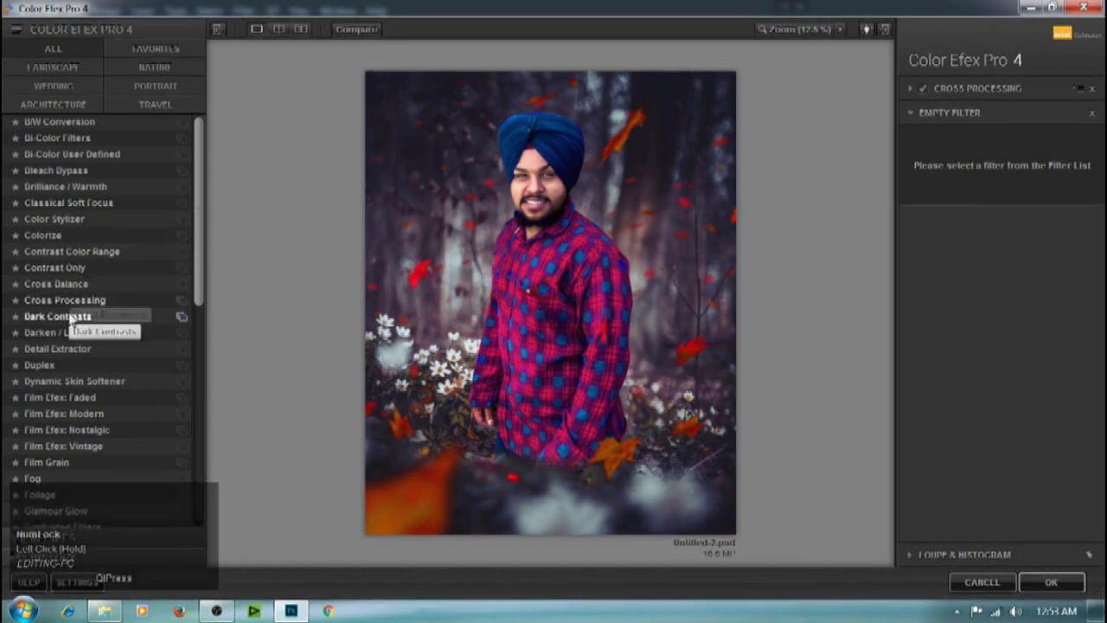
click(143, 348)
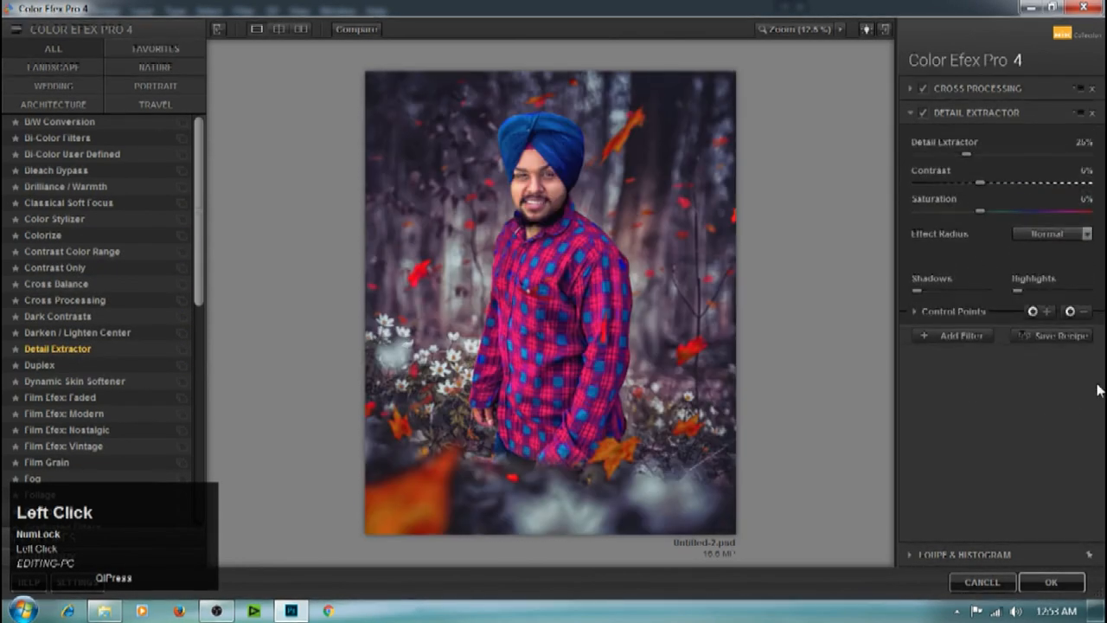
mouse_move(977, 183)
mouse_down()
mouse_move(1076, 181)
mouse_move(920, 190)
mouse_move(975, 195)
mouse_up()
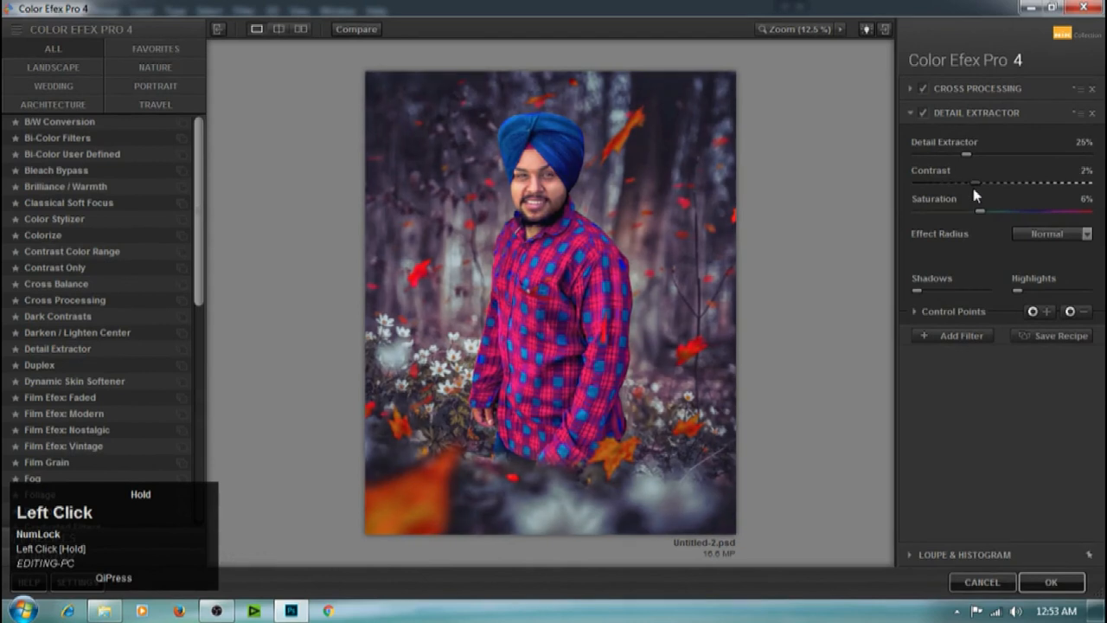
drag(969, 155, 930, 161)
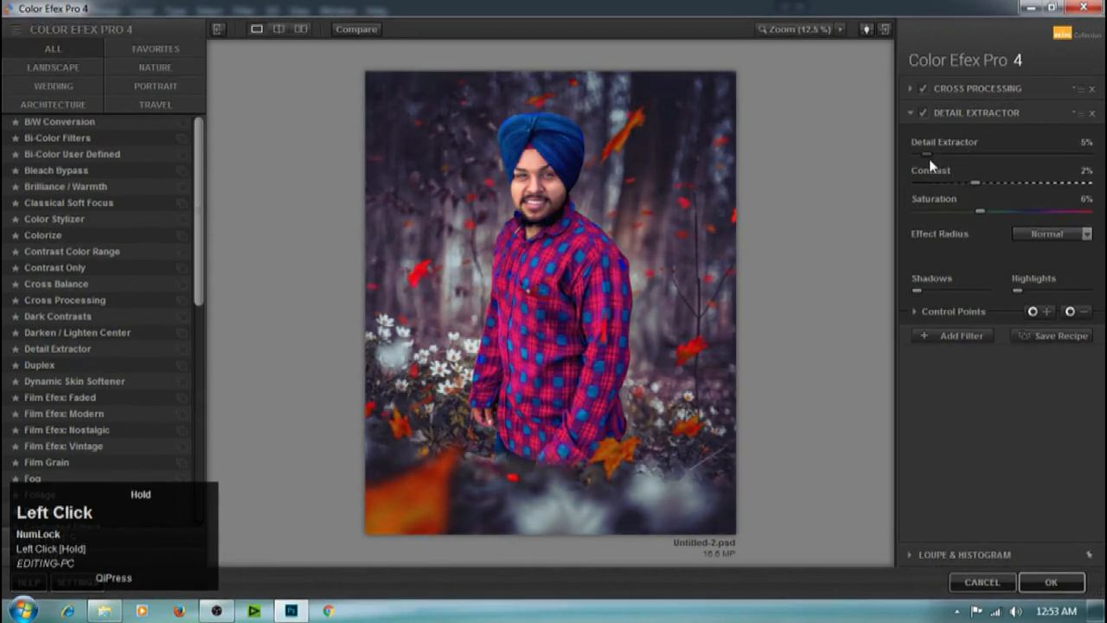
drag(978, 211, 993, 235)
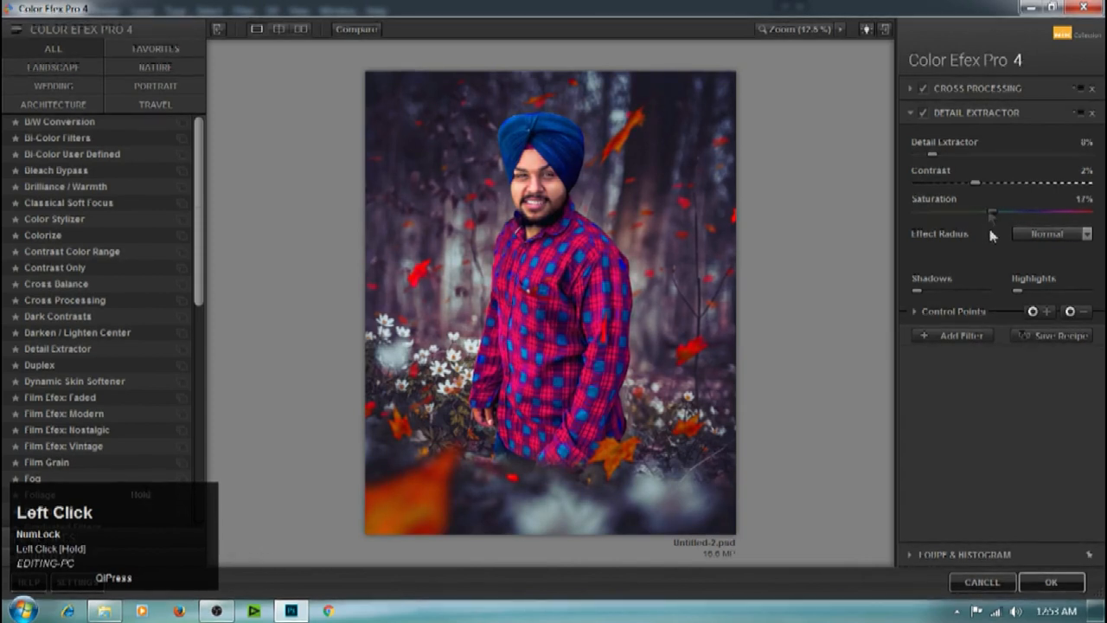
click(921, 316)
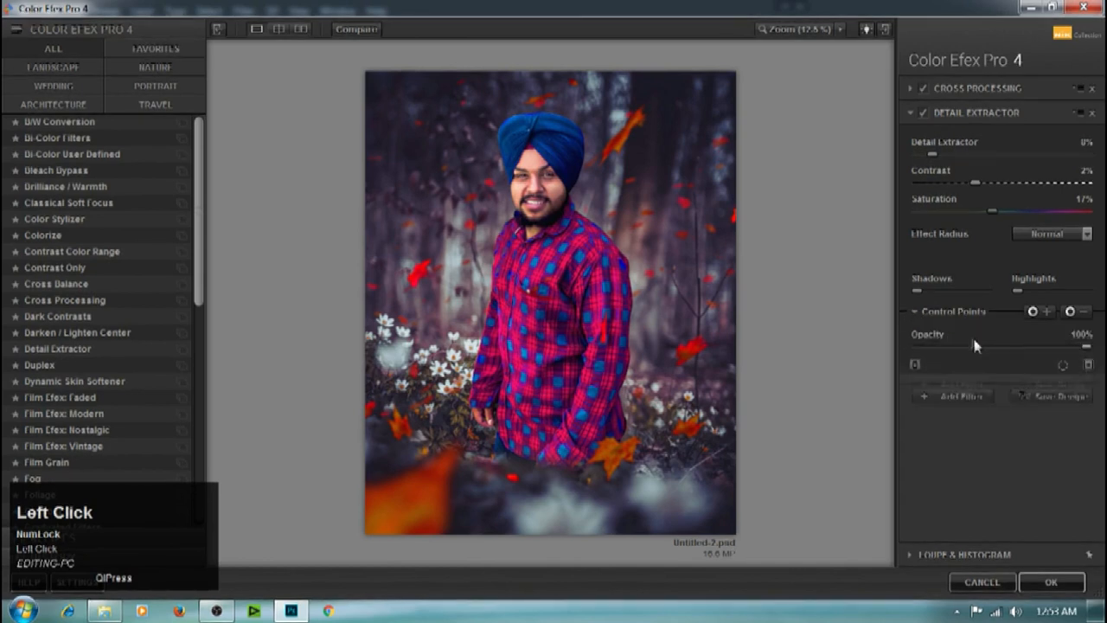
drag(995, 350, 960, 344)
Step: Add a Classical Soft Focus filter using Diffusion method 3 with strength and diffused detail at 0%, and apply the filter stack
click(953, 442)
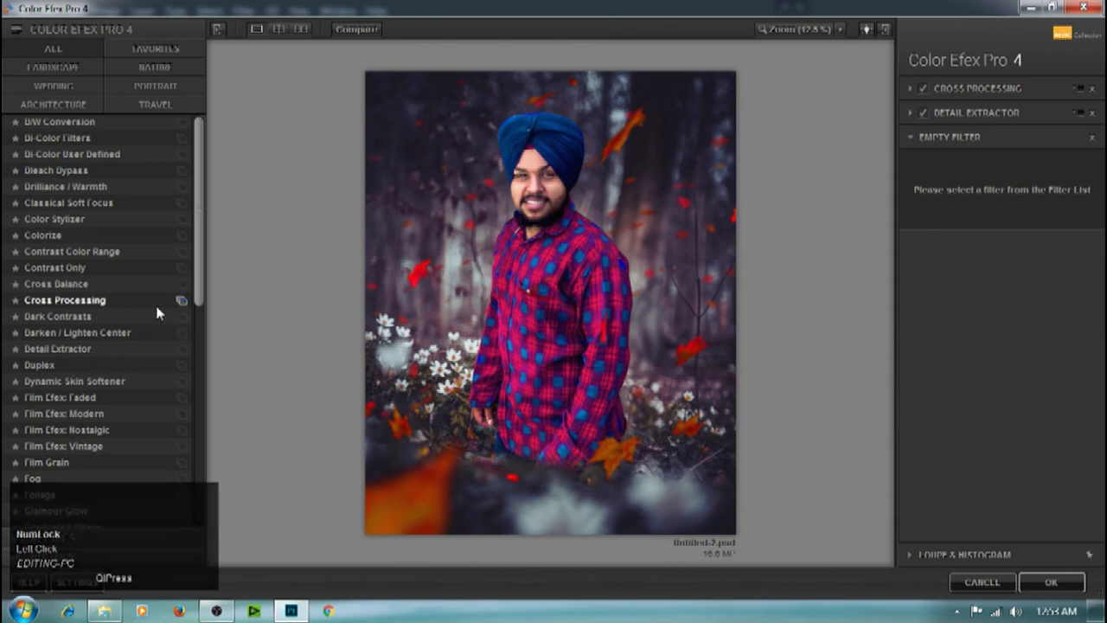
mouse_move(201, 299)
mouse_down()
mouse_move(199, 337)
mouse_move(196, 305)
mouse_up()
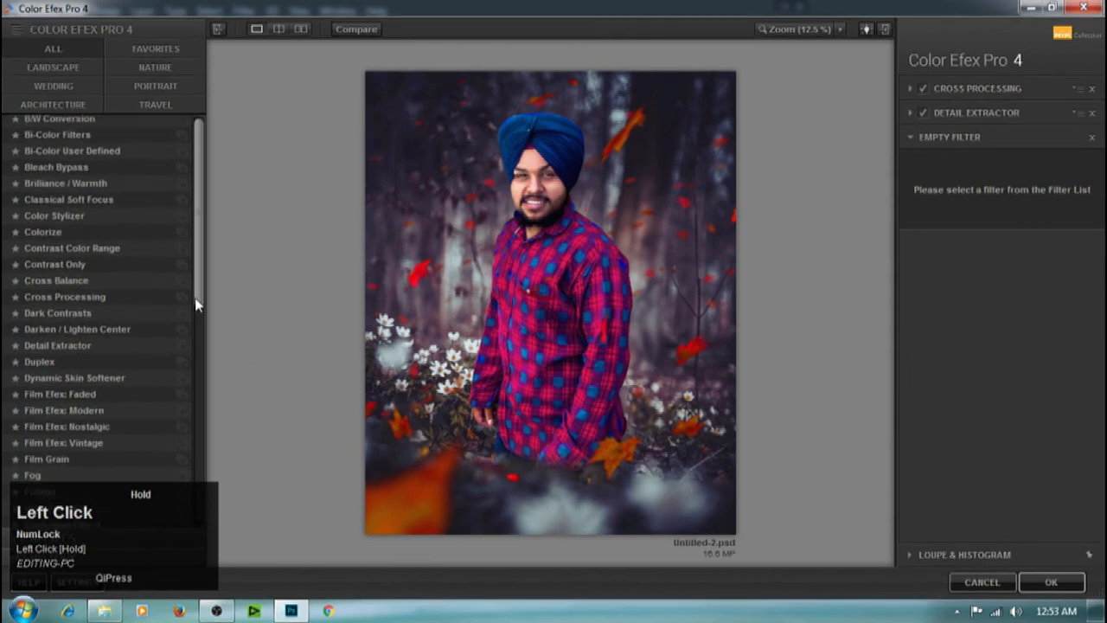
click(100, 204)
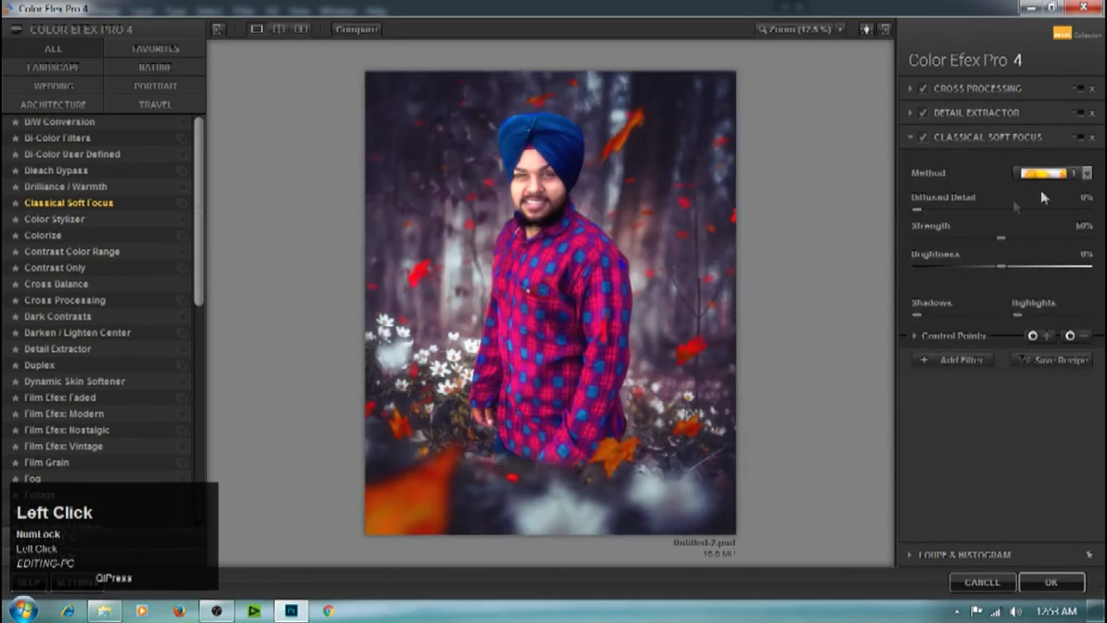
click(1049, 173)
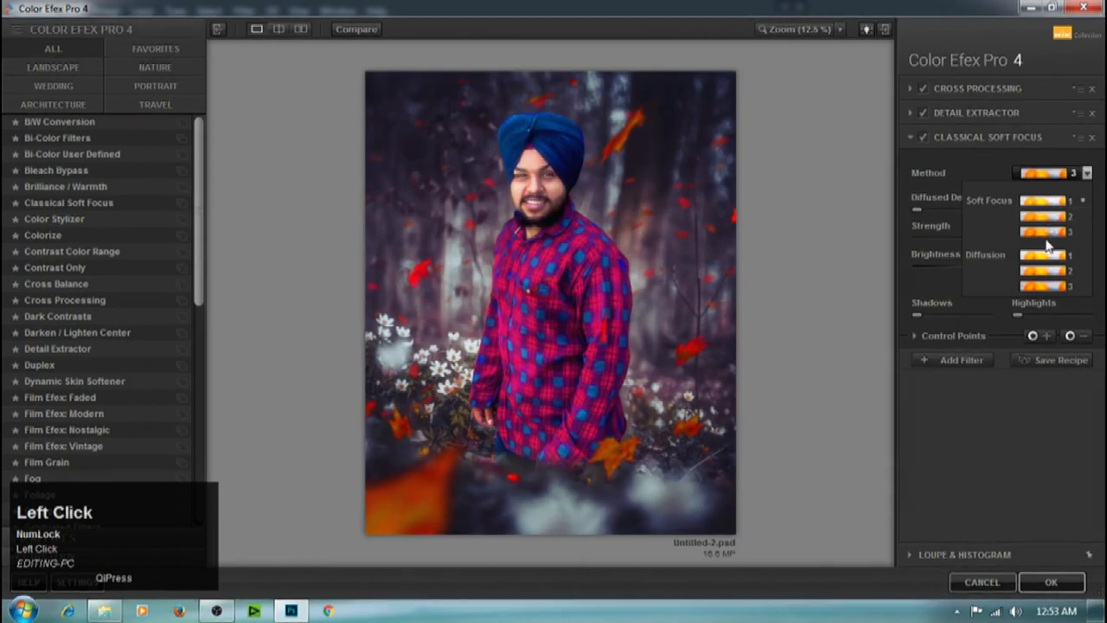
click(1044, 287)
drag(1000, 231, 858, 247)
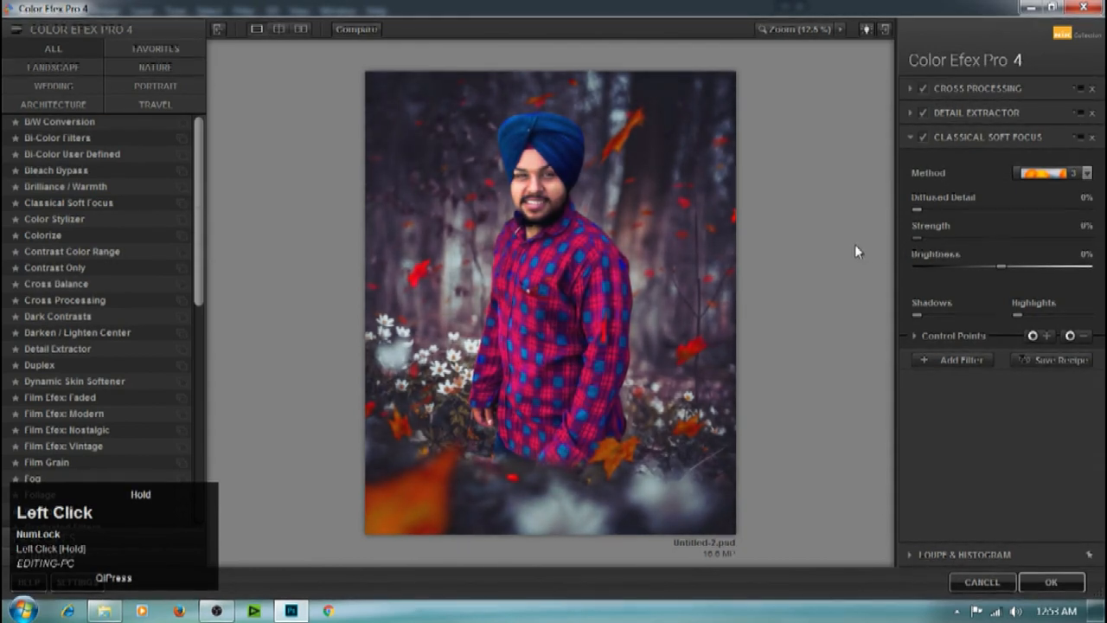
drag(920, 208, 715, 215)
click(1028, 581)
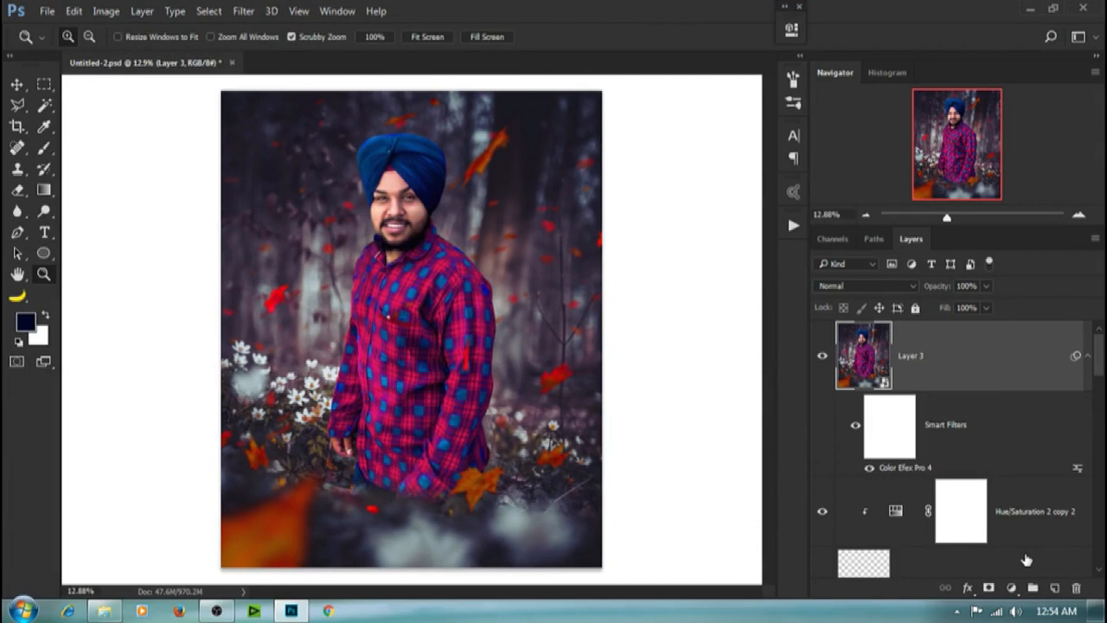
Step: Compare the picture with and without the smart filters and inspect the man's face up close
click(856, 426)
click(857, 430)
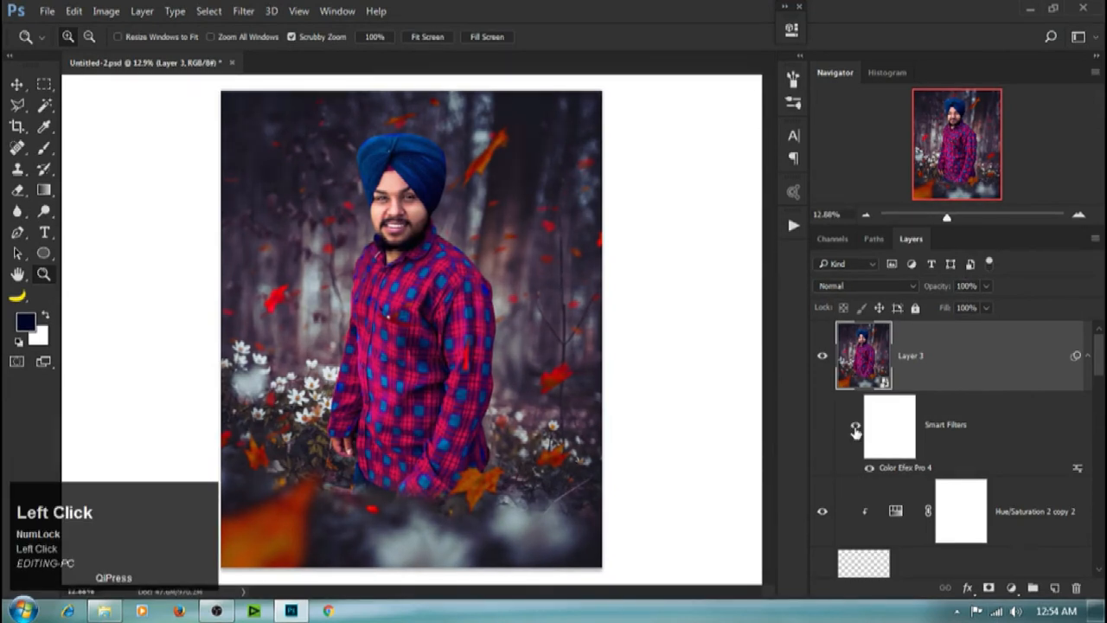
drag(394, 210, 507, 233)
right_click(387, 208)
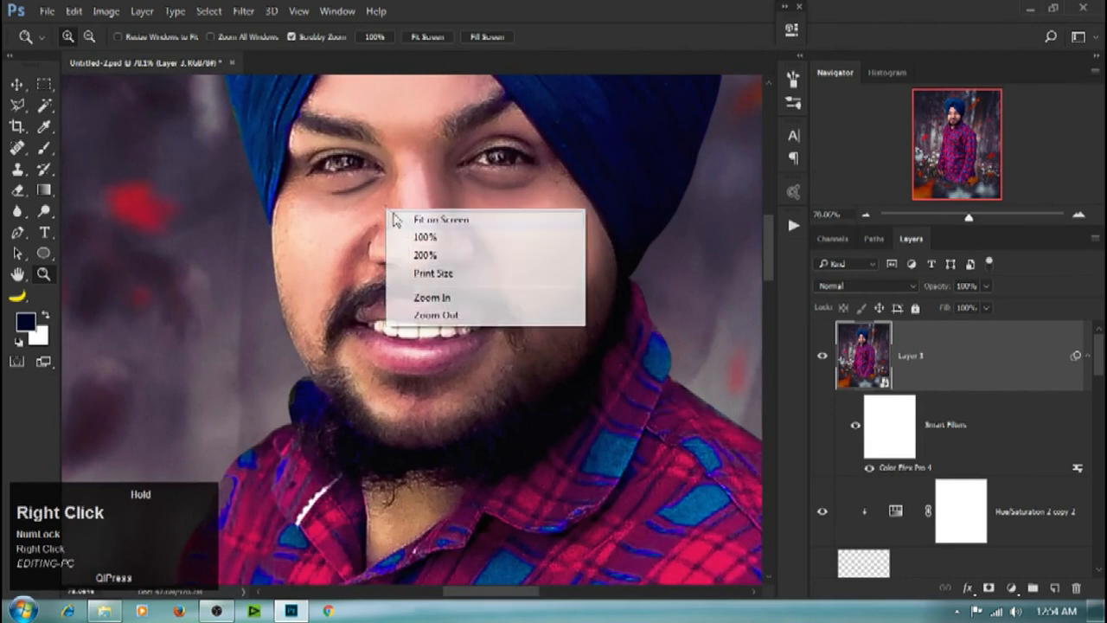
click(408, 224)
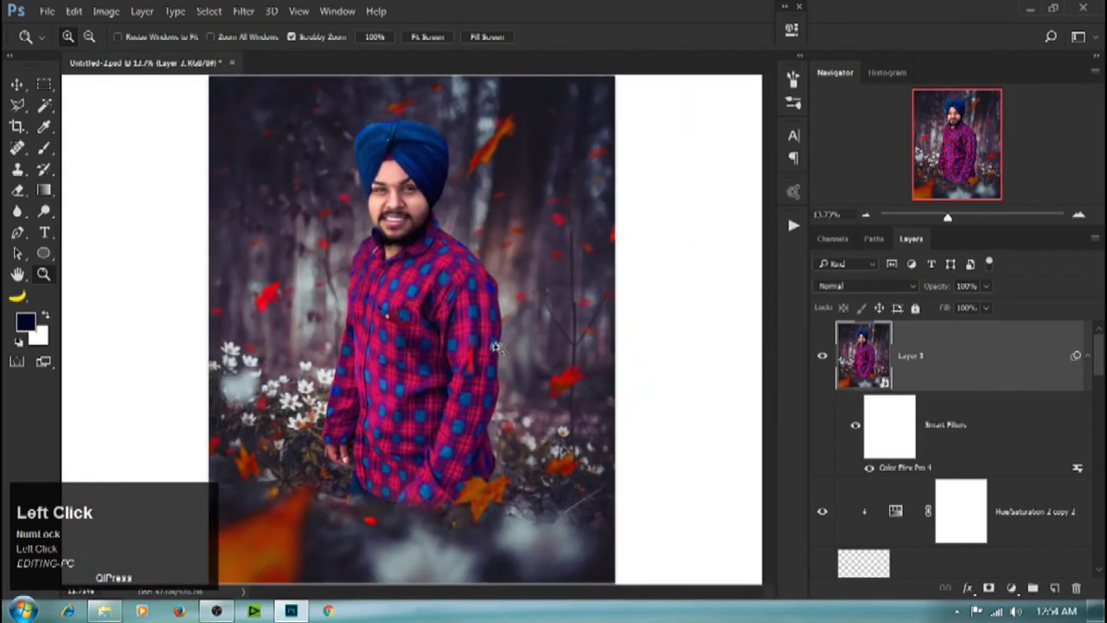
scroll(496, 346, down, 2)
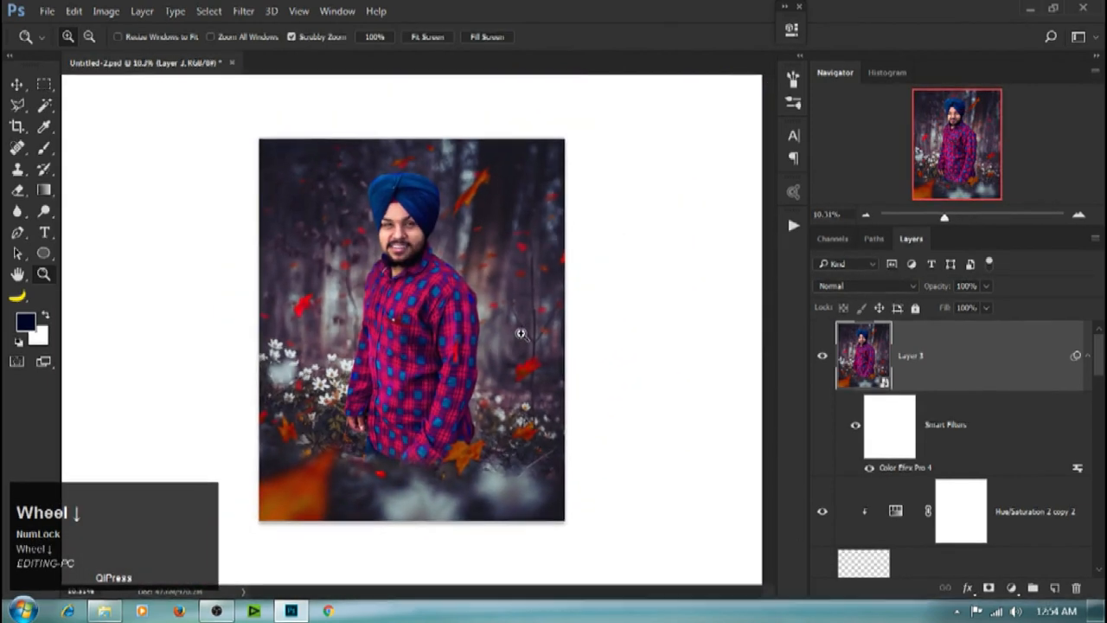
scroll(472, 257, up, 1)
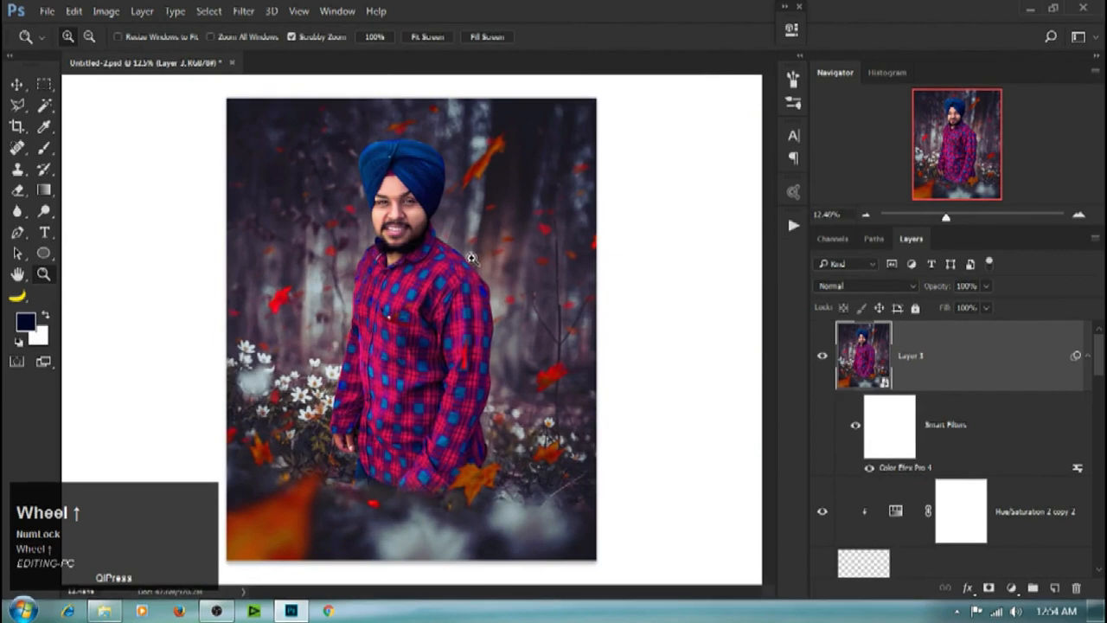
Step: Add a Selective Color adjustment on top and set Reds to cyan -40, magenta +3, yellow -17 and black +17
click(1011, 588)
click(995, 602)
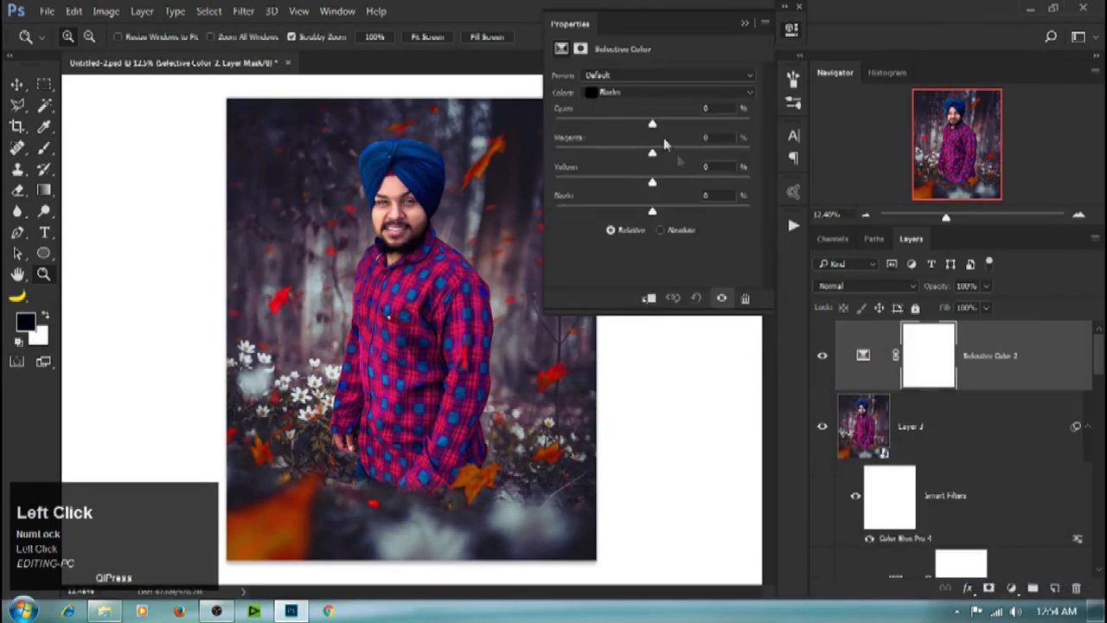
click(645, 91)
click(642, 97)
drag(657, 126, 613, 123)
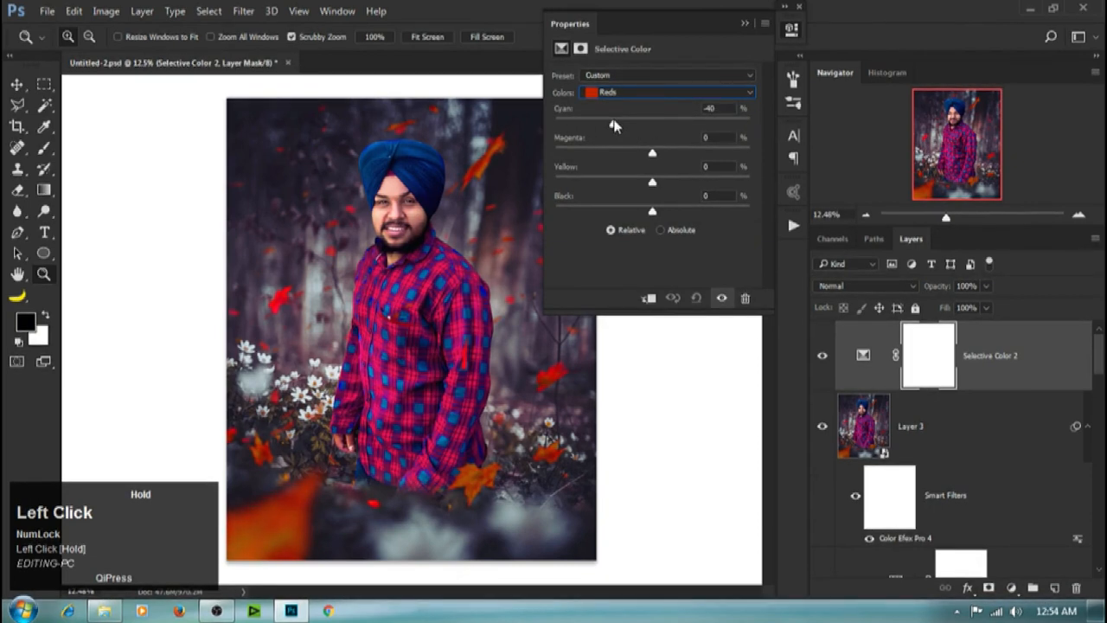
drag(657, 154, 692, 180)
drag(603, 184, 669, 215)
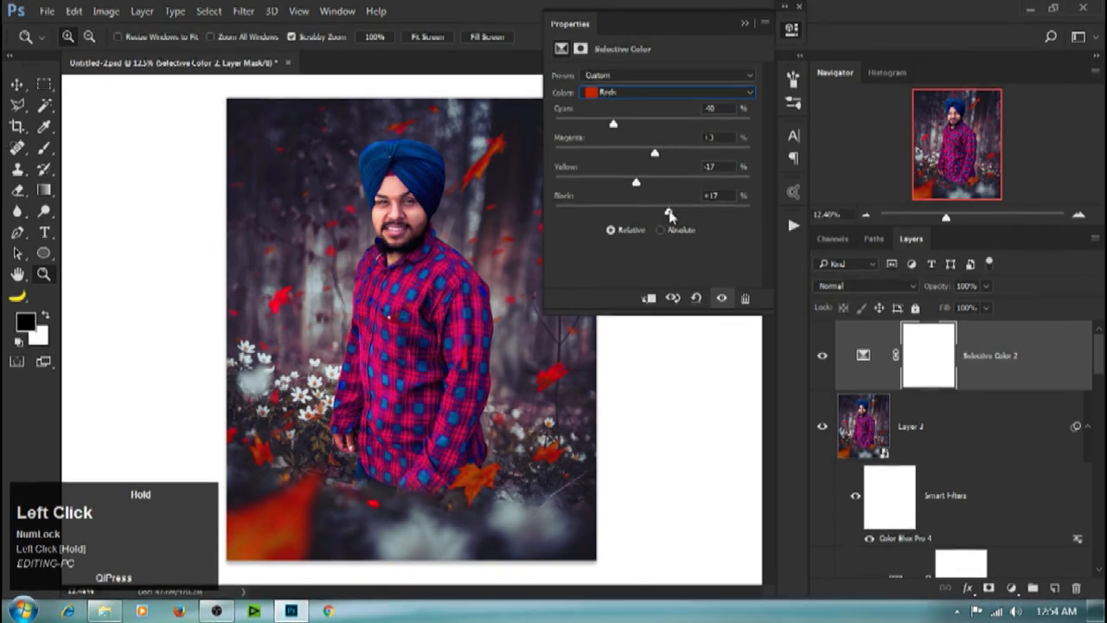
Step: Raise the black amount of the Magentas in the Selective Color adjustment
click(630, 92)
click(648, 167)
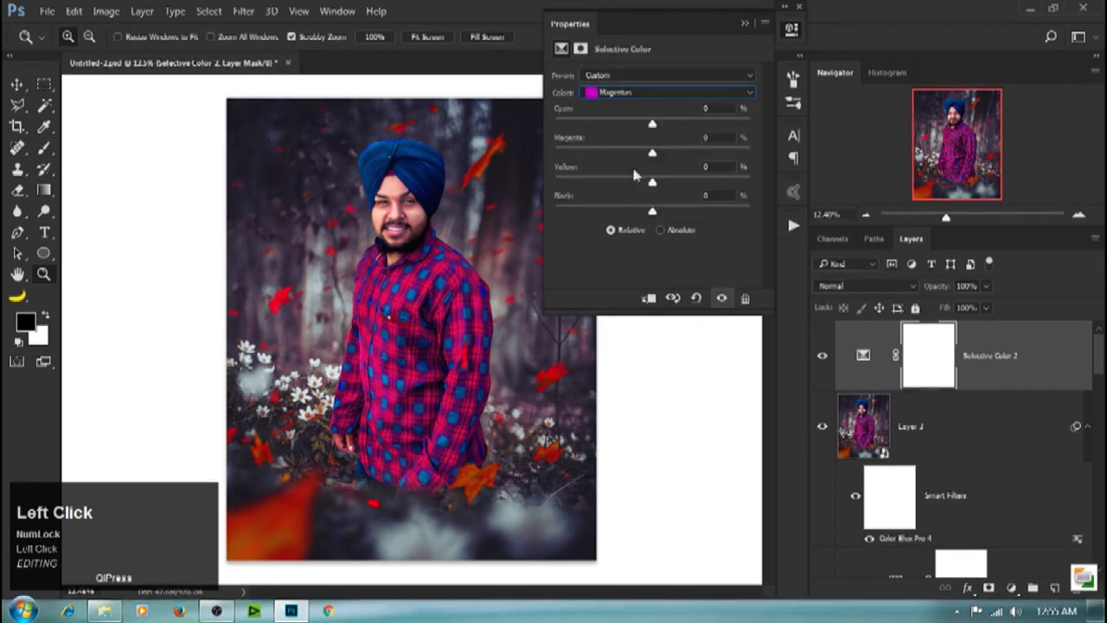
drag(653, 212, 686, 214)
click(745, 24)
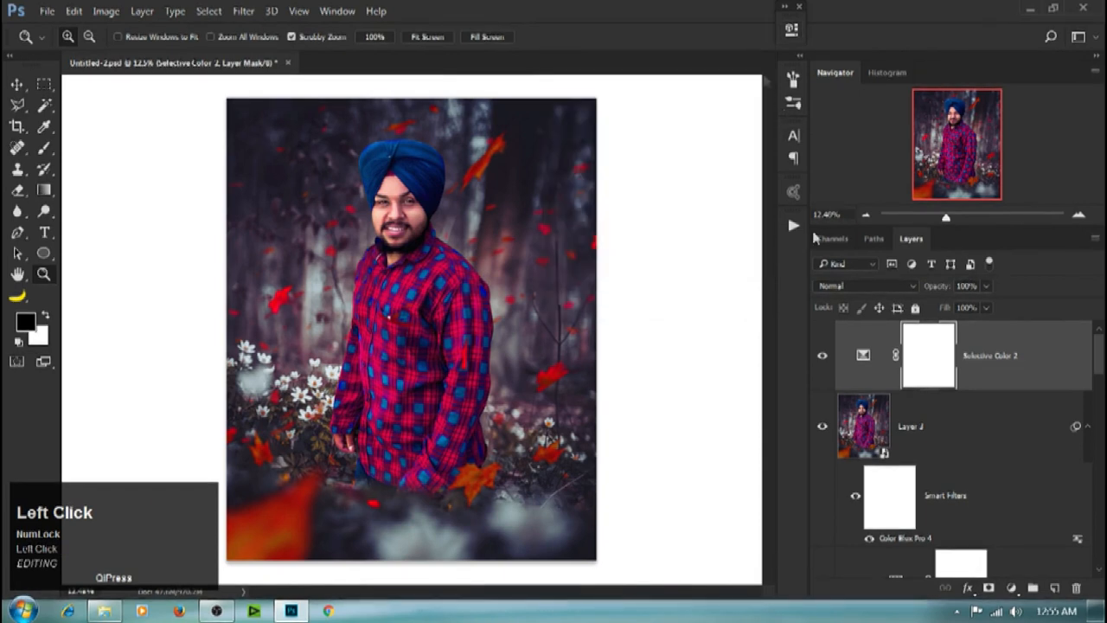
Step: Add a Brightness/Contrast adjustment above the Selective Color layer with brightness -77 and contrast 14
click(1013, 590)
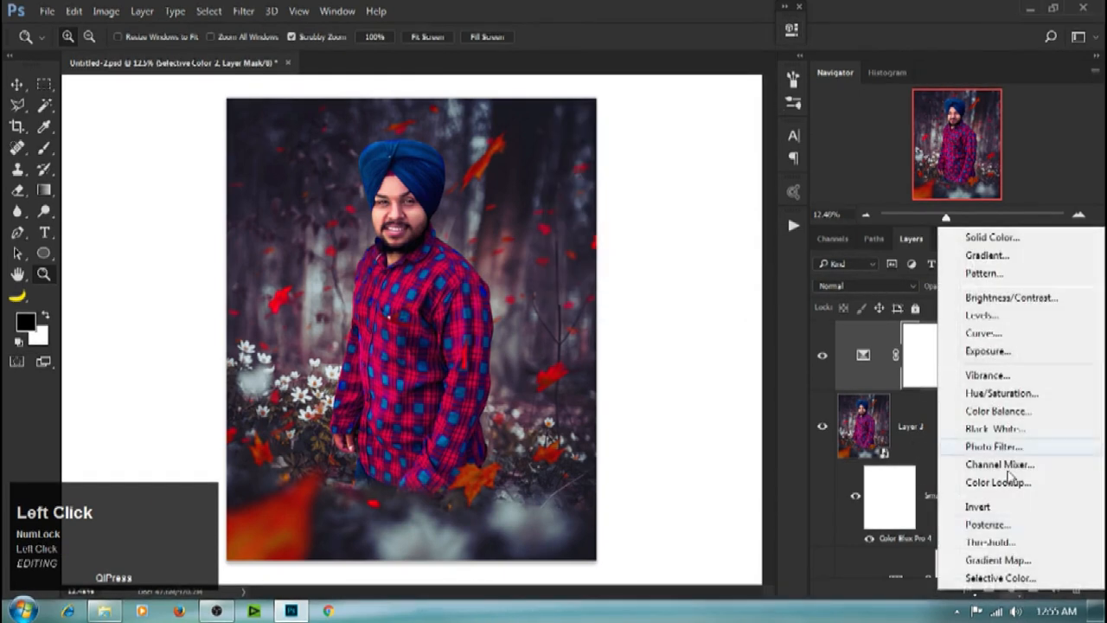
click(978, 297)
drag(652, 113, 603, 117)
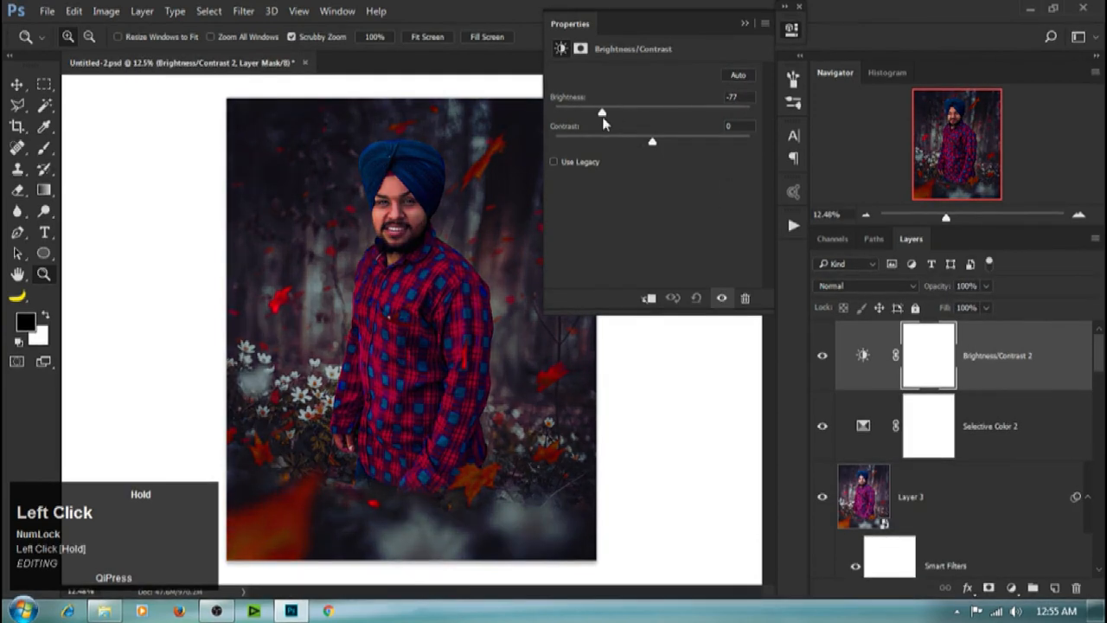
drag(652, 142, 670, 145)
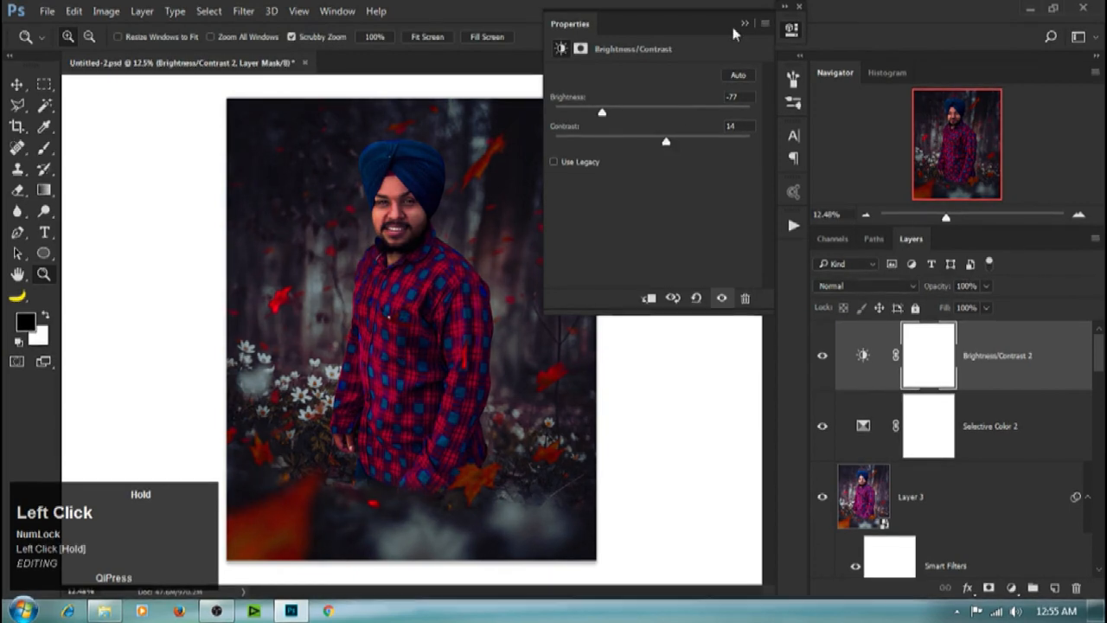
click(743, 24)
Step: Mask the Brightness/Contrast darkening off the man's face, his shirt and the forest around him up to the upper edge, using a large soft black brush
key(b)
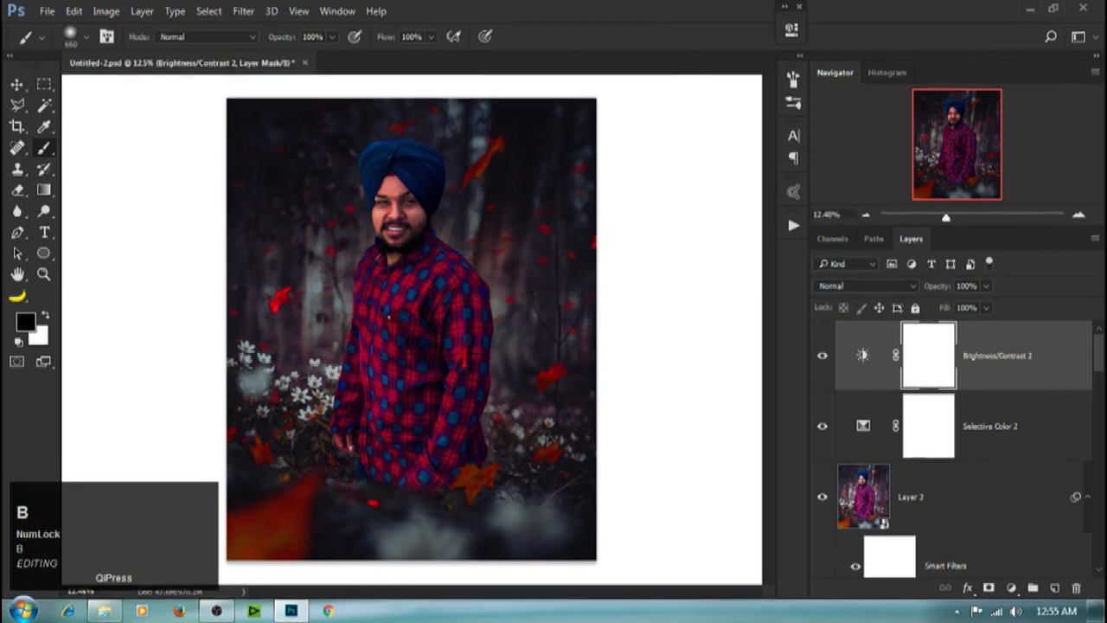
click(394, 215)
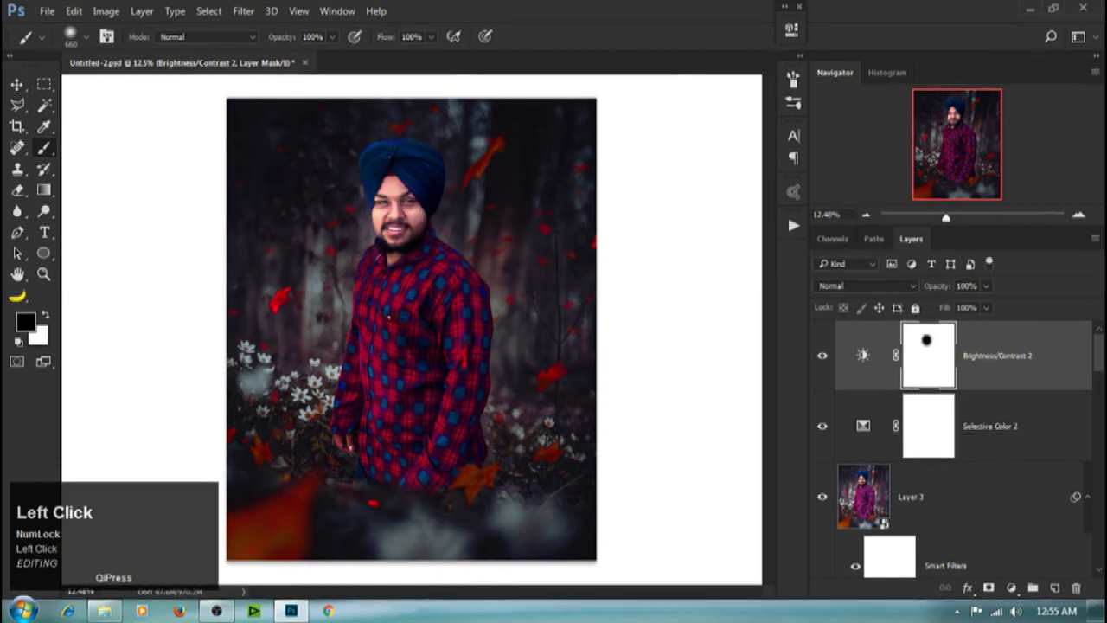
key(bracketright)
key(bracketright)
key(bracketright)
key(bracketright)
key(bracketright)
key(bracketright)
key(bracketright)
key(bracketright)
key(bracketright)
key(bracketright)
key(bracketright)
key(bracketright)
key(bracketright)
key(bracketright)
key(bracketright)
click(399, 311)
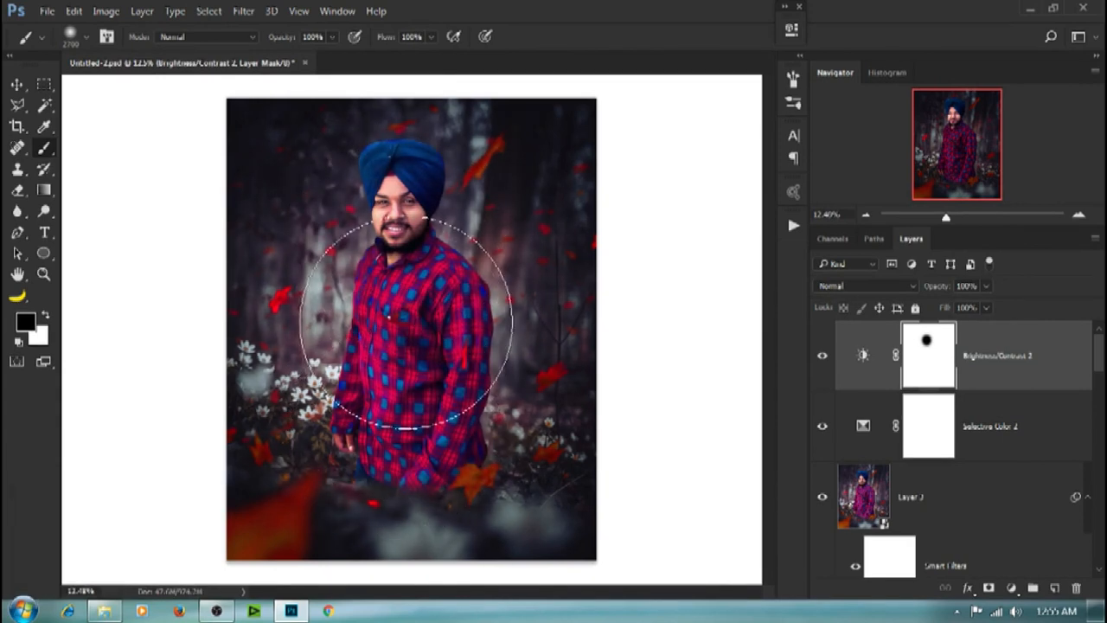
mouse_move(340, 132)
mouse_down()
mouse_move(396, 260)
mouse_move(527, 87)
mouse_up()
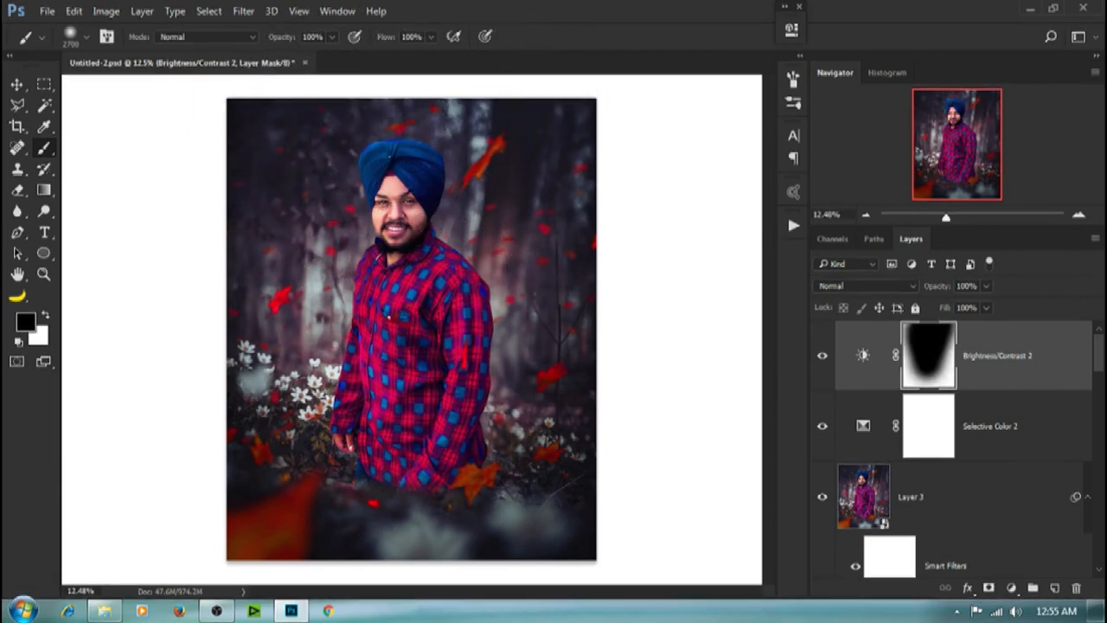
Step: Compare the picture with and without the masked Brightness/Contrast adjustment
key(bracketleft)
key(bracketleft)
key(bracketleft)
key(bracketleft)
key(bracketleft)
key(bracketleft)
click(823, 367)
click(822, 367)
click(823, 367)
click(823, 367)
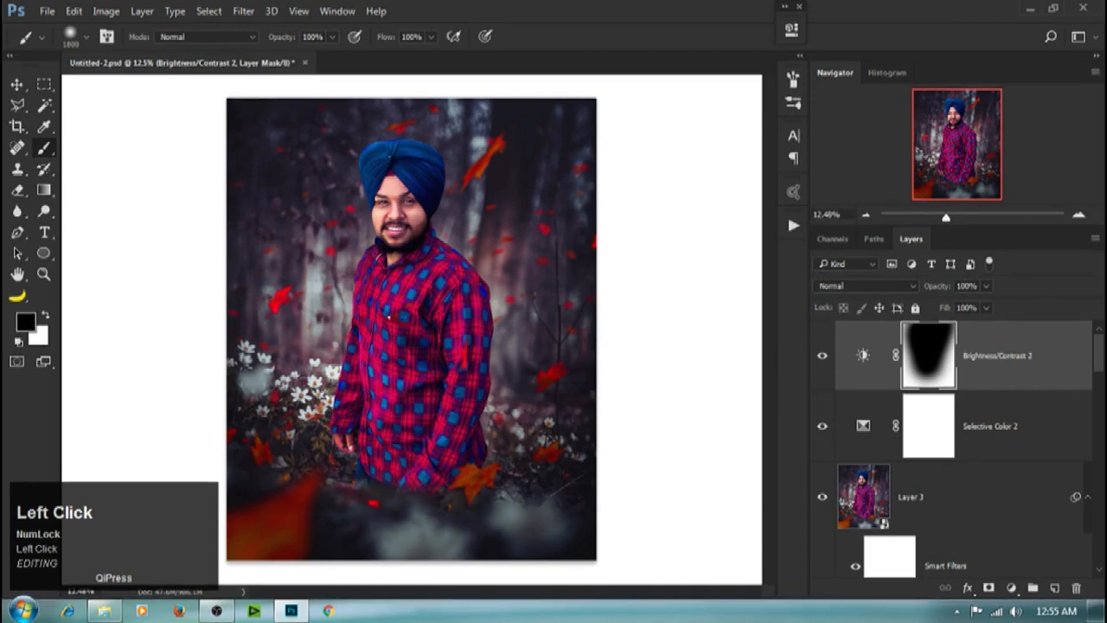
Step: Add a new empty layer above the Brightness/Contrast adjustment and choose a hard round brush
click(1055, 589)
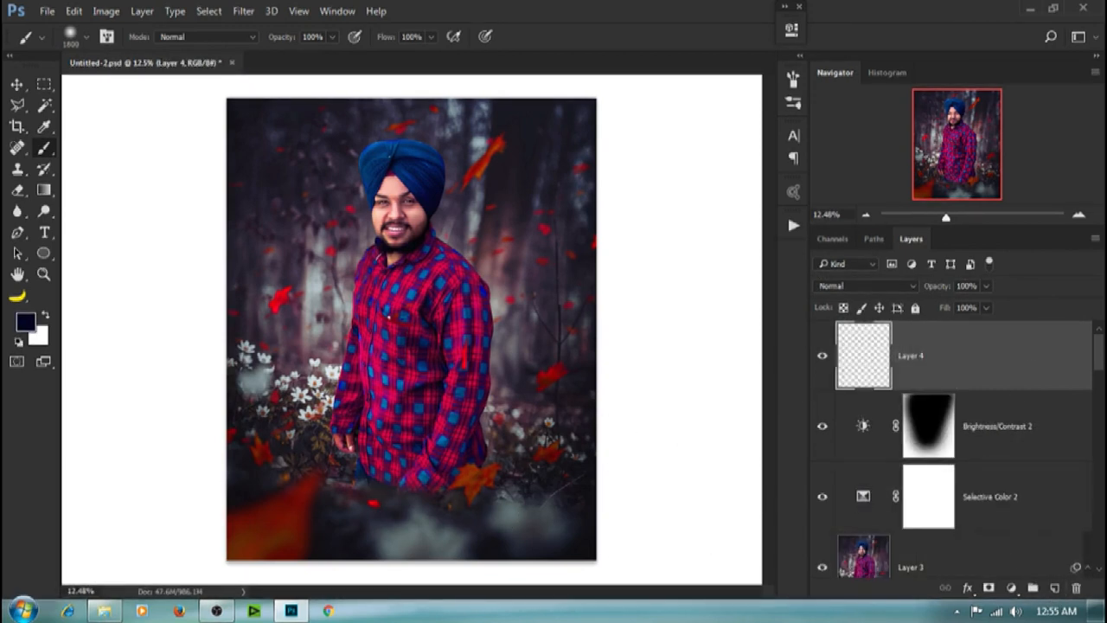
right_click(397, 211)
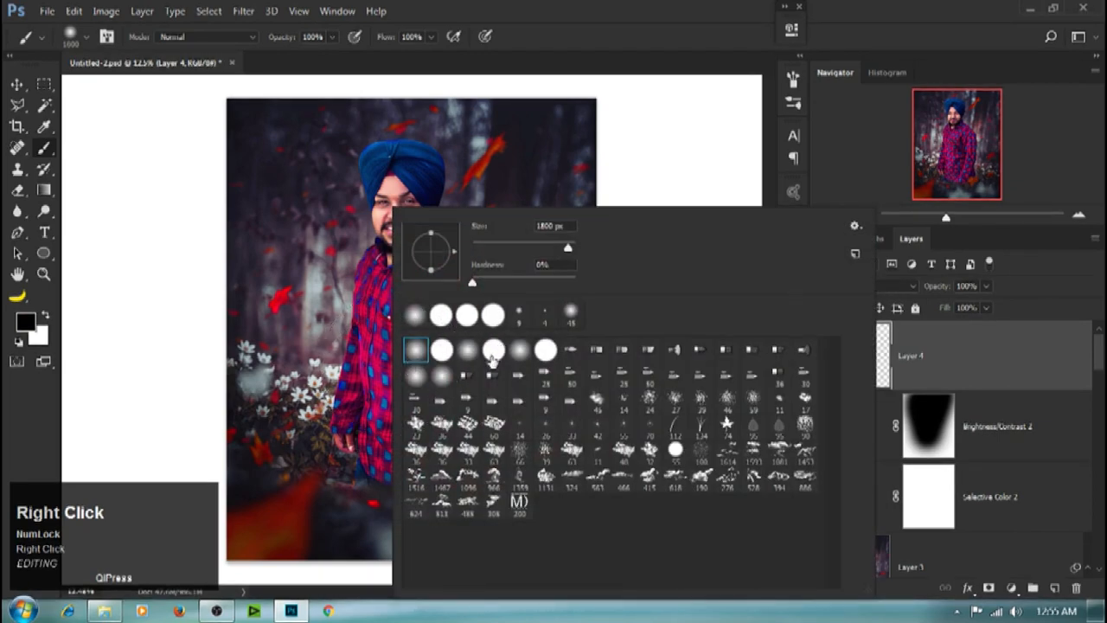
click(492, 353)
click(614, 41)
Step: Handwrite a white signature with a 10 px brush over the blurred orange leaf in the picture's lower-left corner
key(z)
drag(320, 523, 410, 379)
key(space)
drag(294, 440, 401, 386)
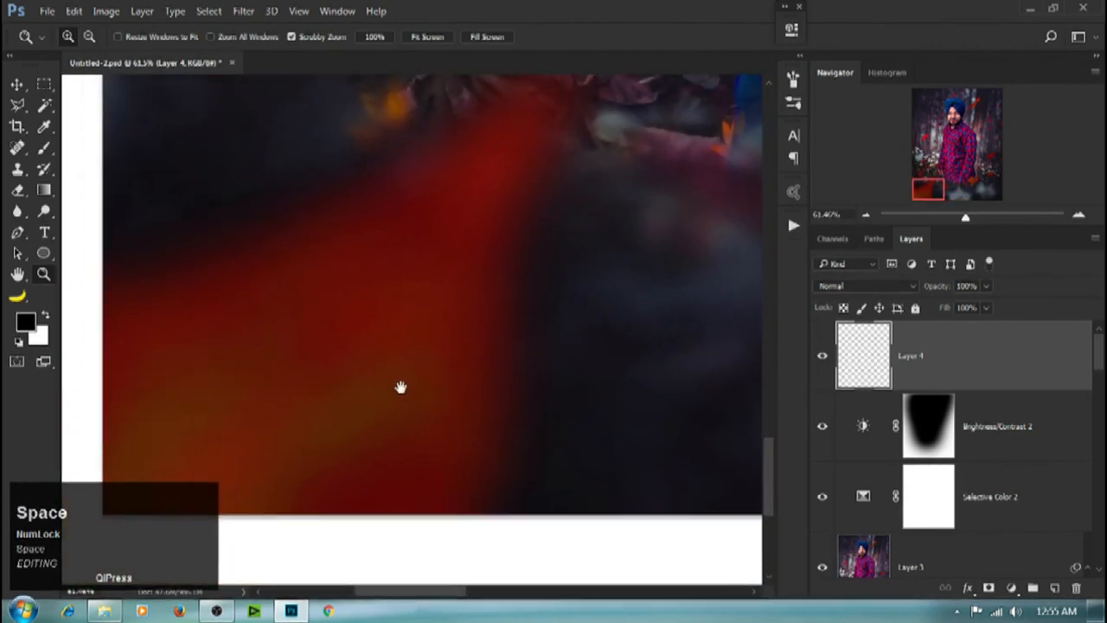
key(b)
key(bracketleft)
key(bracketleft)
key(bracketleft)
key(bracketleft)
key(bracketleft)
key(bracketleft)
key(bracketleft)
key(bracketleft)
key(bracketleft)
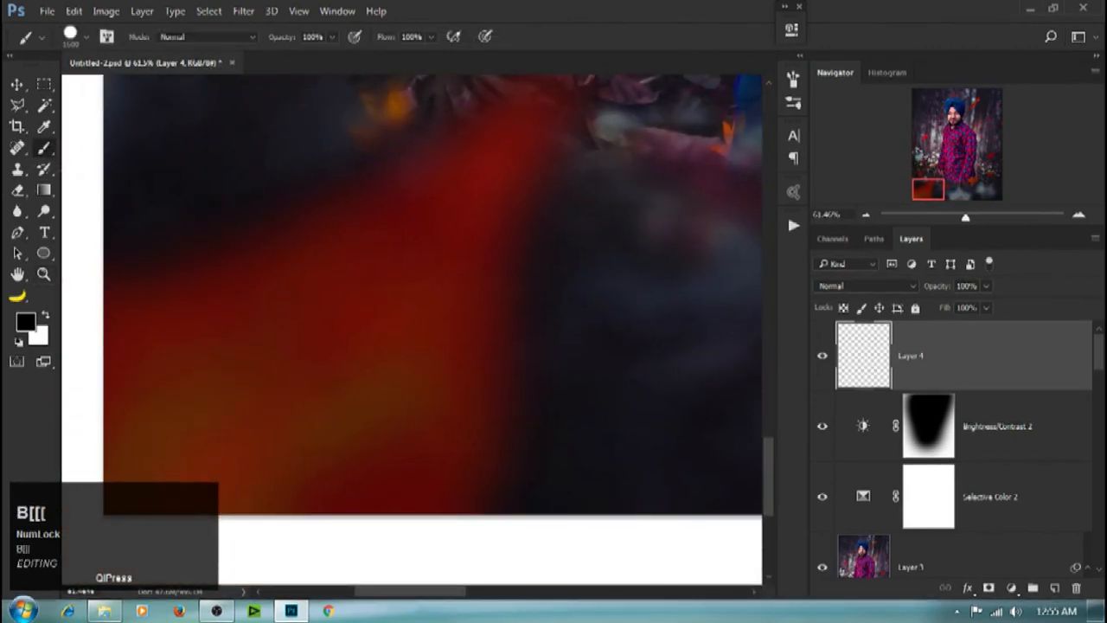
key(bracketleft)
key(bracketleft)
key(bracketleft)
key(bracketleft)
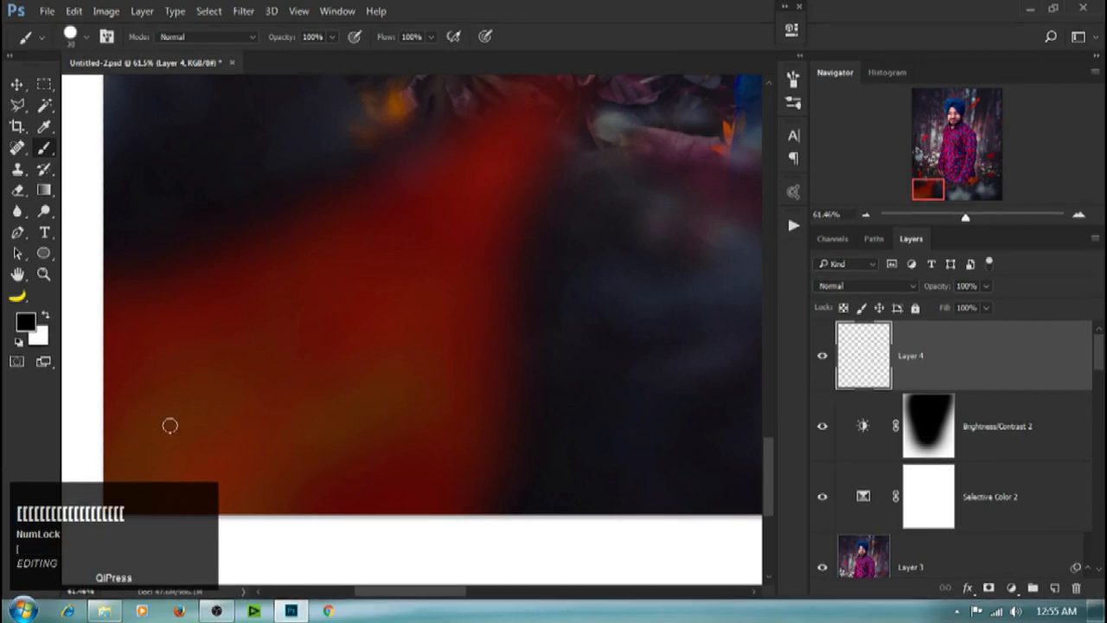
key(bracketleft)
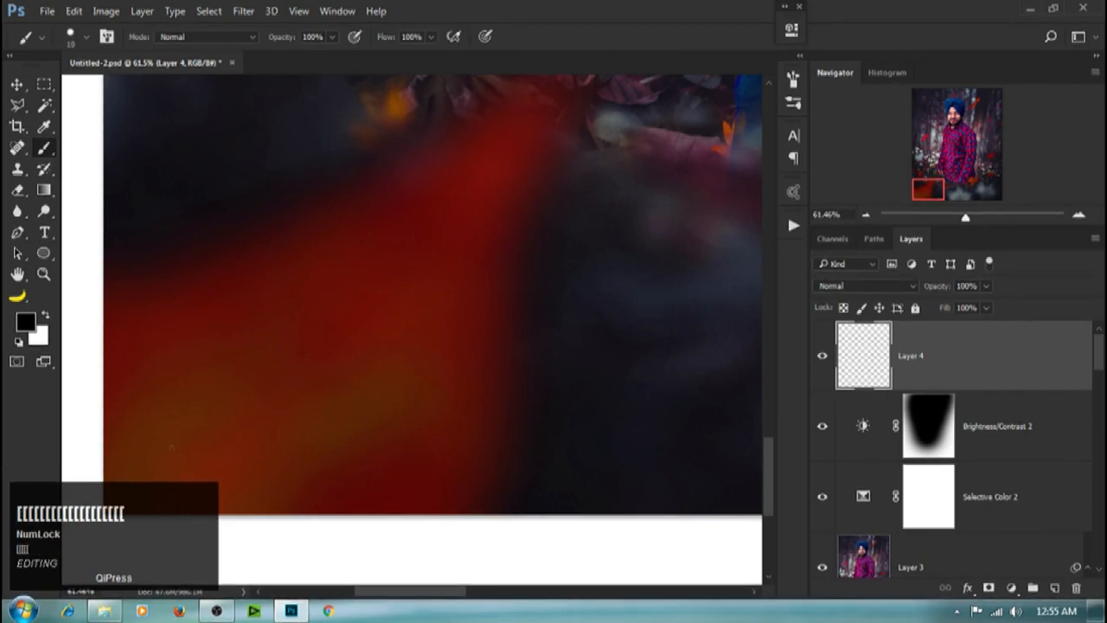
key(x)
mouse_move(140, 476)
mouse_down()
mouse_move(142, 402)
mouse_move(148, 454)
mouse_move(157, 428)
mouse_move(167, 447)
mouse_move(182, 440)
mouse_move(175, 412)
mouse_move(194, 435)
mouse_move(248, 389)
mouse_move(224, 442)
mouse_move(303, 345)
mouse_up()
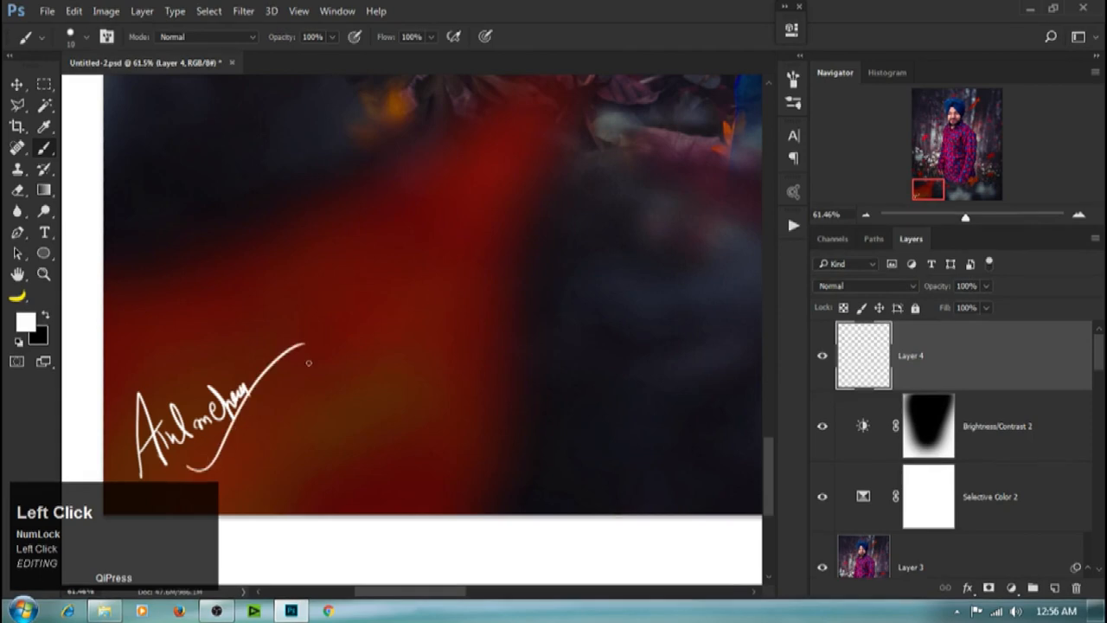
key(z)
drag(328, 403, 226, 385)
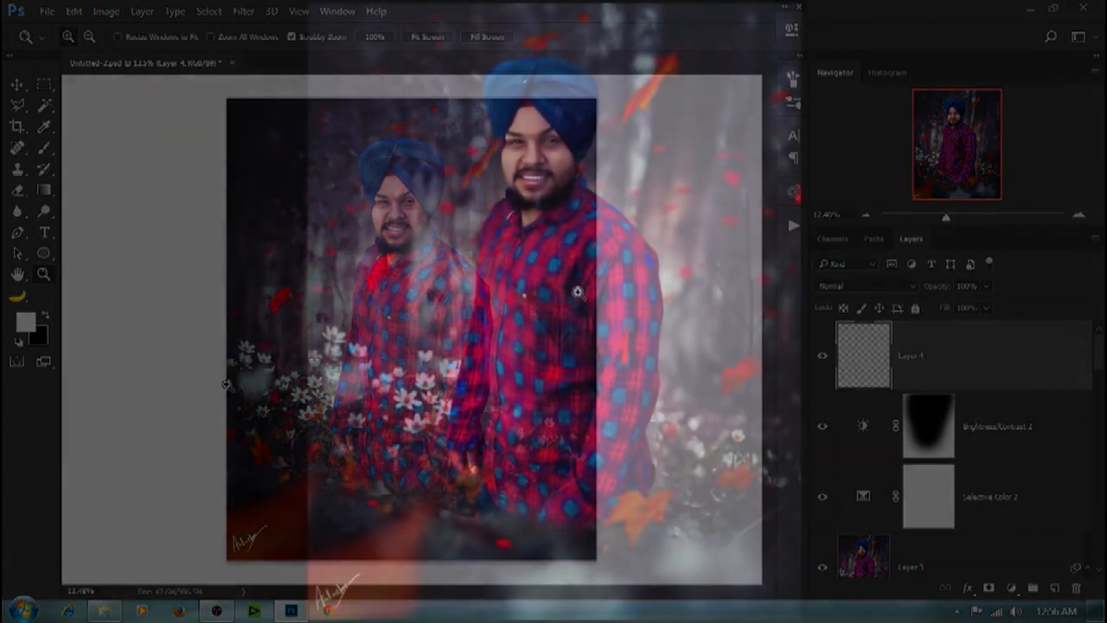